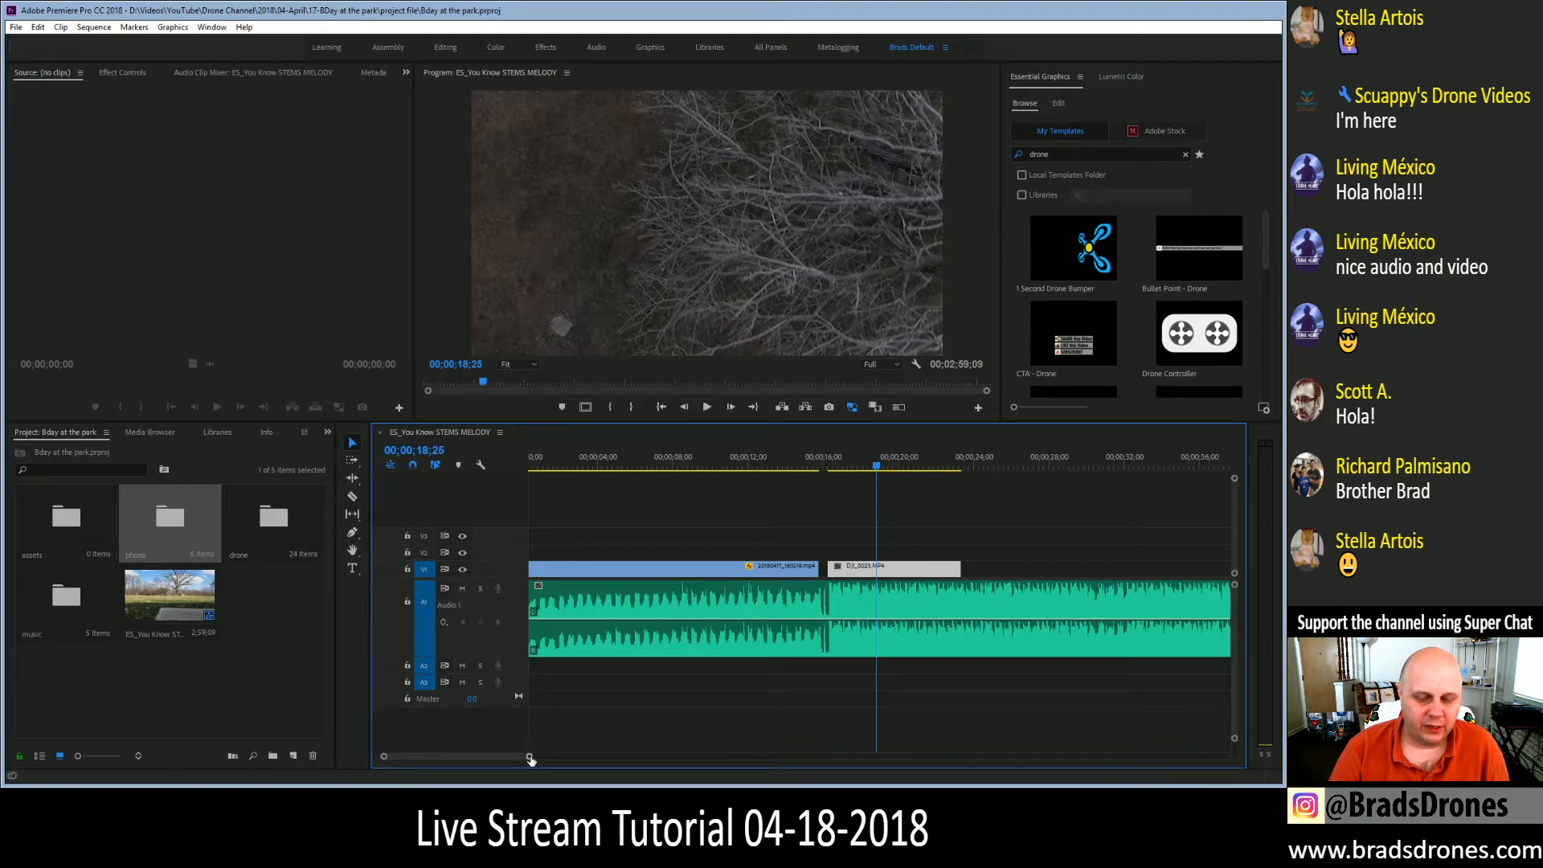
Play the sequence from 00;00;14;09 across the gap into the DJI_0023 clip to review the transition
{"action": "mouse_move", "coordinate": [529, 757]}
{"action": "left_mouse_down"}
{"action": "mouse_move", "coordinate": [471, 762]}
{"action": "mouse_move", "coordinate": [494, 752]}
{"action": "left_mouse_up"}
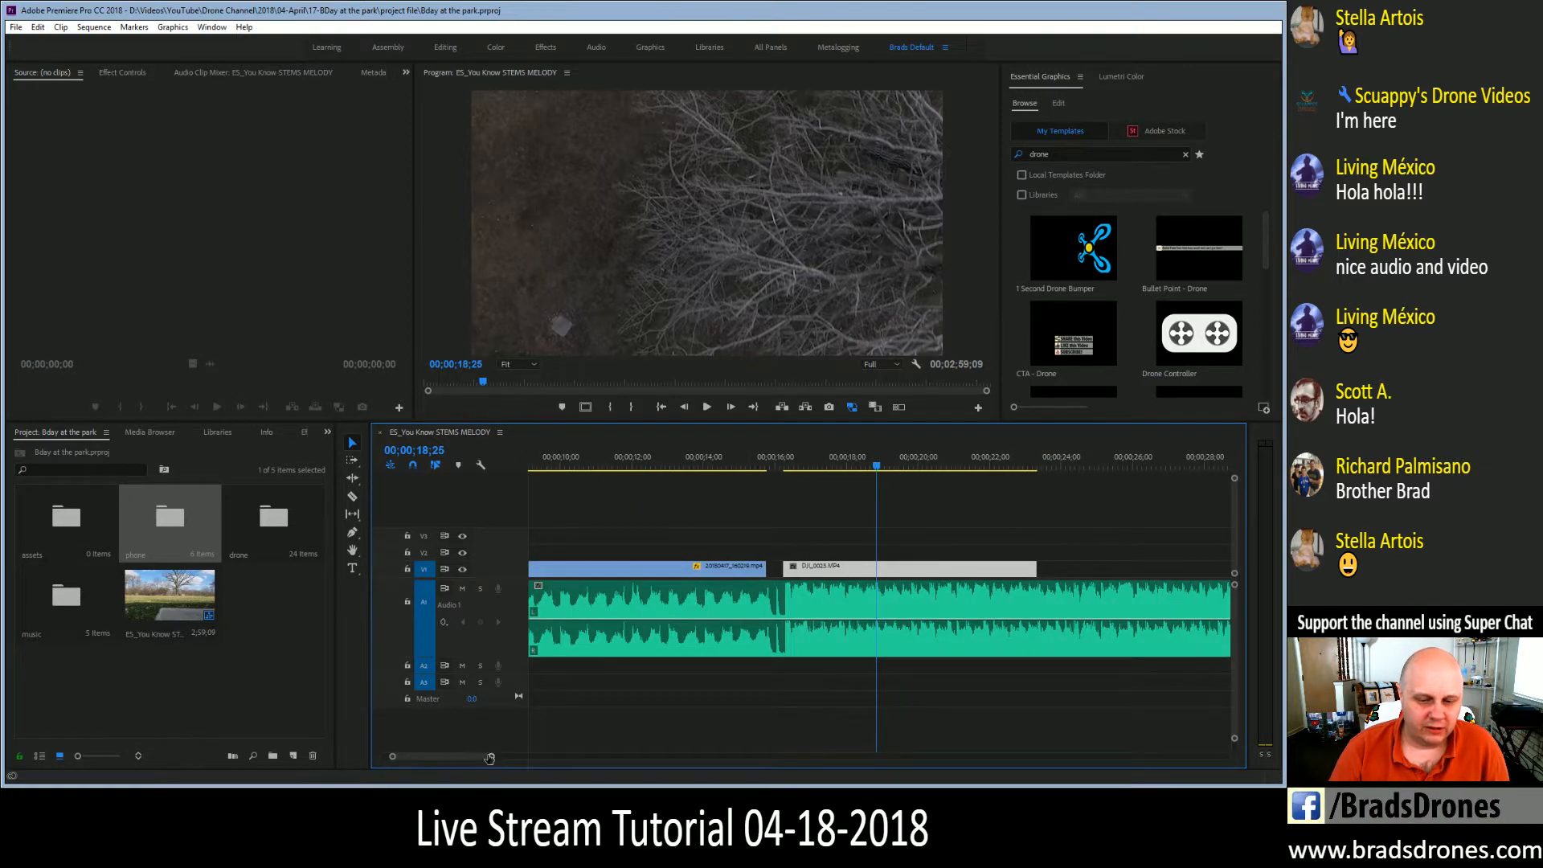
{"action": "left_click", "coordinate": [641, 473]}
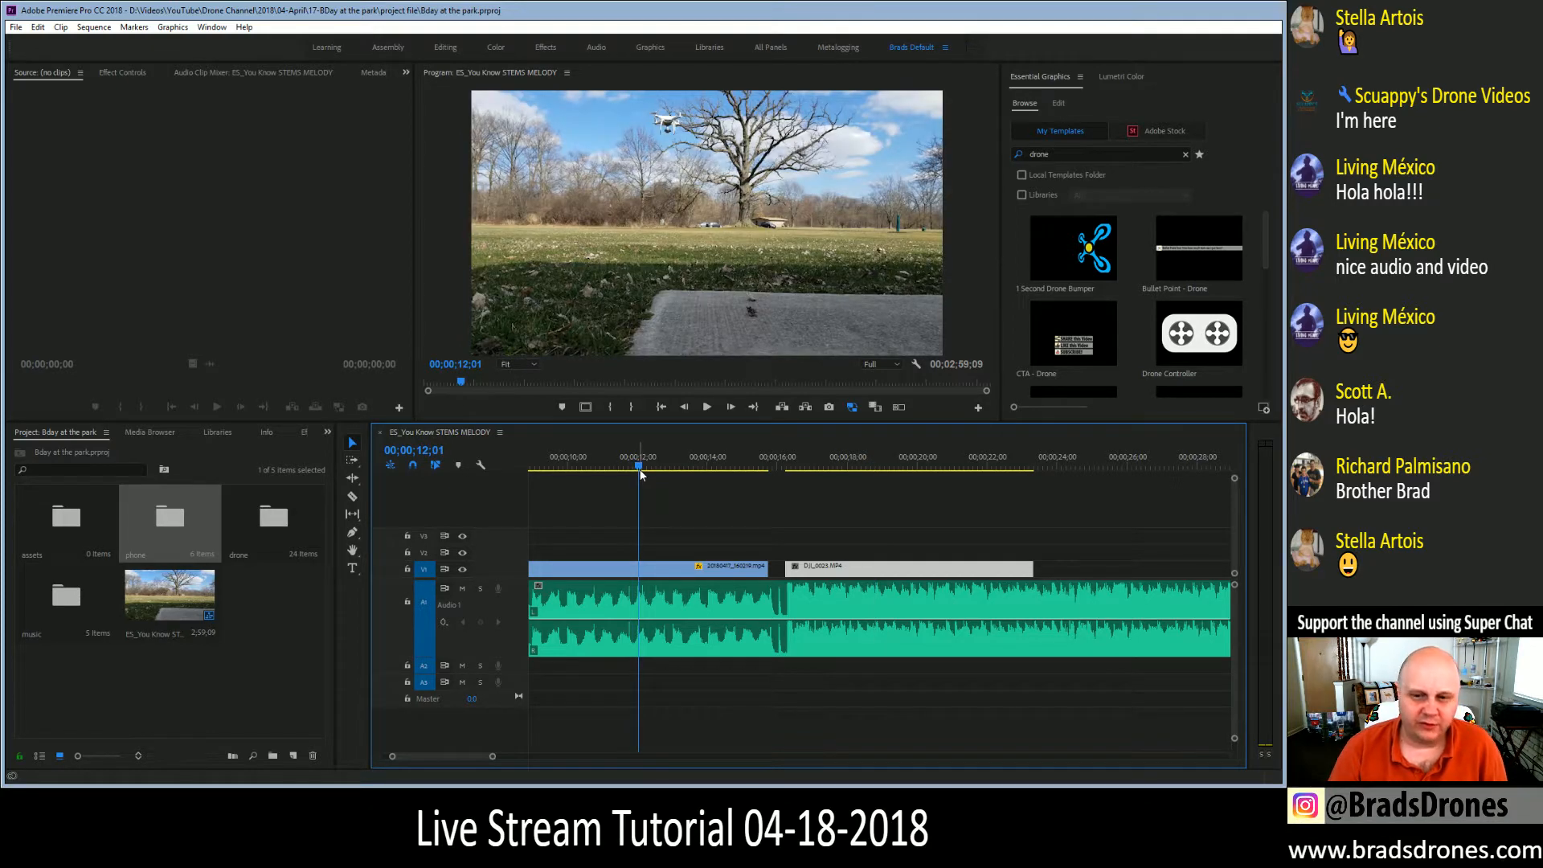
{"action": "left_click", "coordinate": [717, 462]}
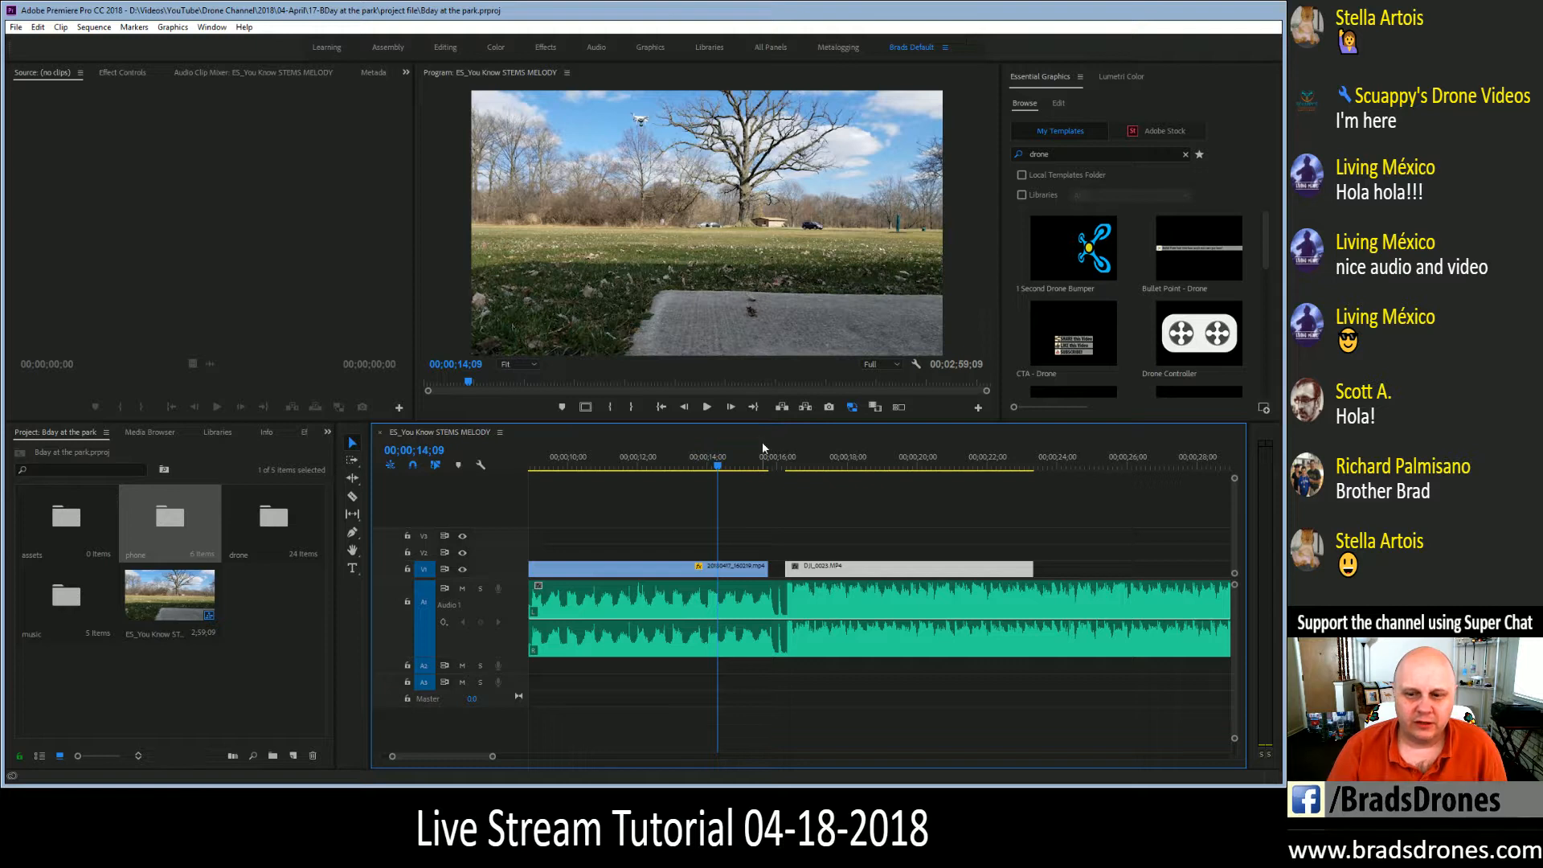
{"action": "key", "text": "space"}
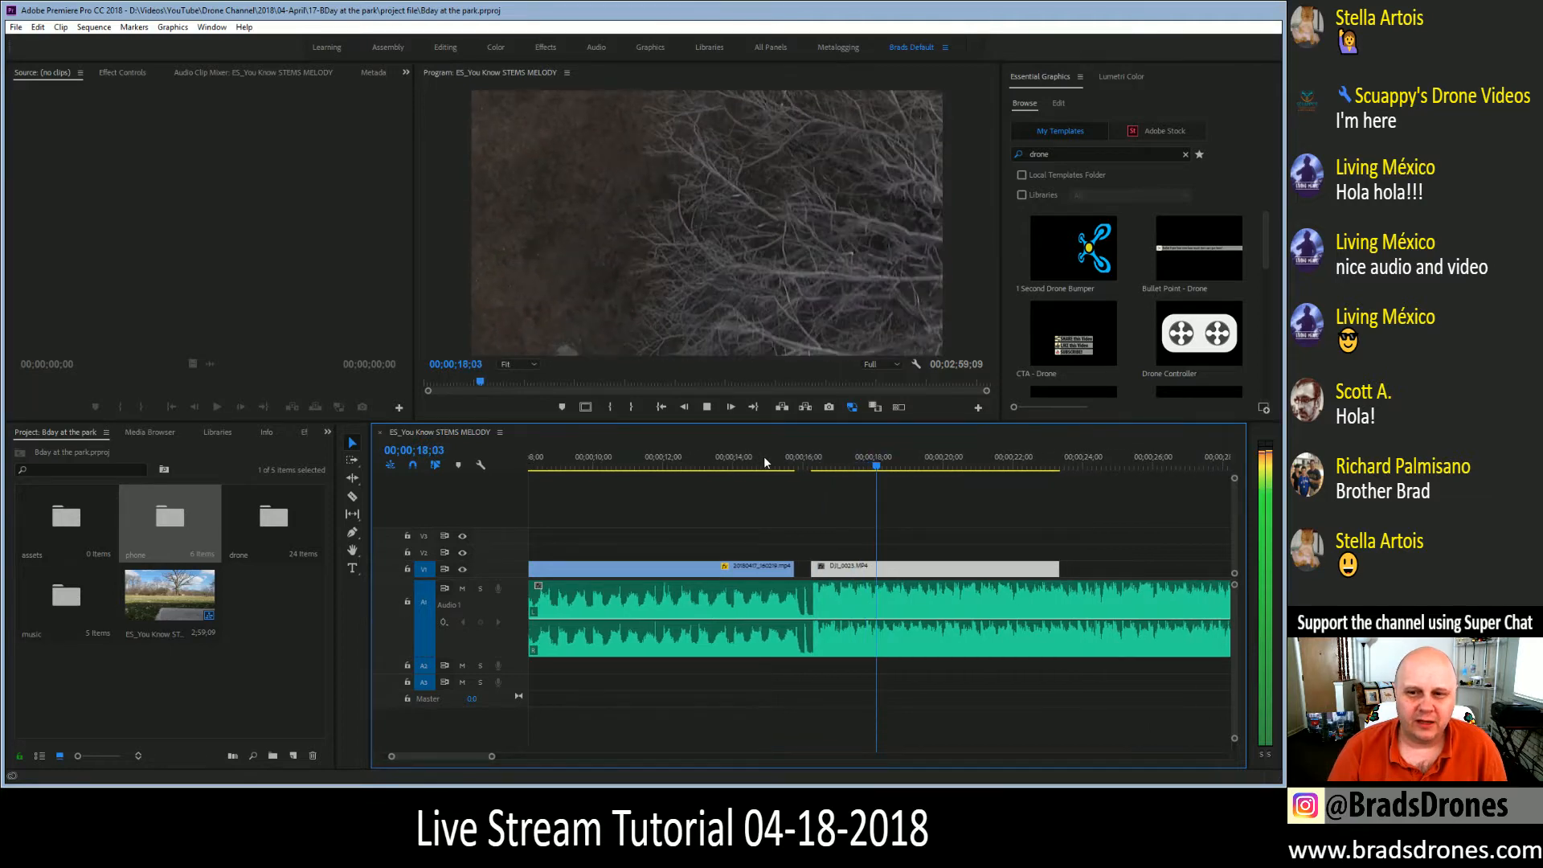
{"action": "key", "text": "space"}
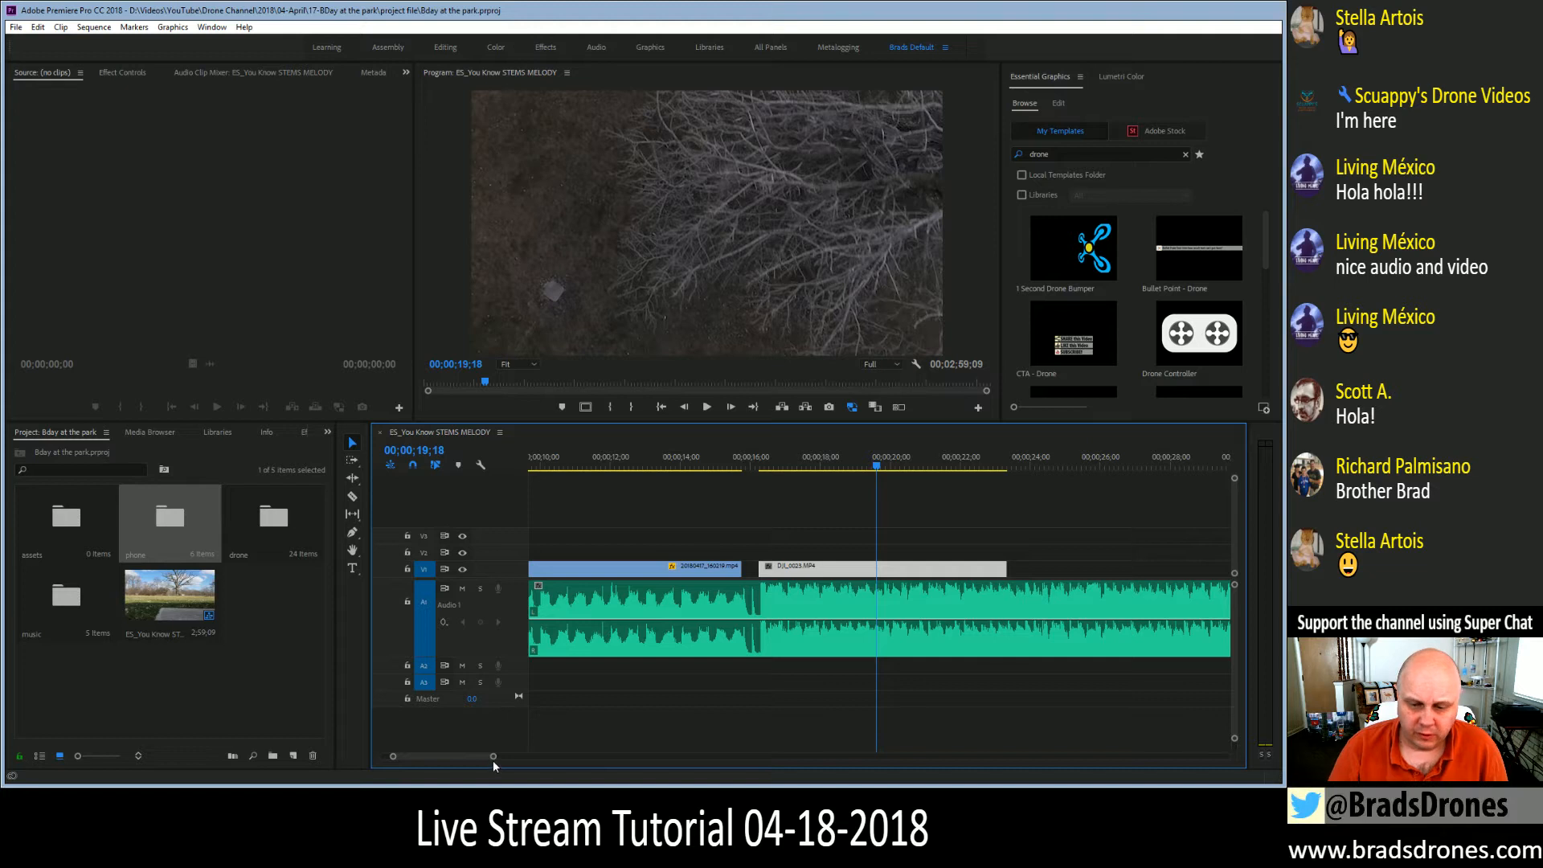
Open DJI_0025.MP4 from the drone bin as the source clip and mark a range of about 5;24 ending at 00;00;19;10
{"action": "scroll", "coordinate": [473, 762], "scroll_direction": "down", "scroll_amount": 5}
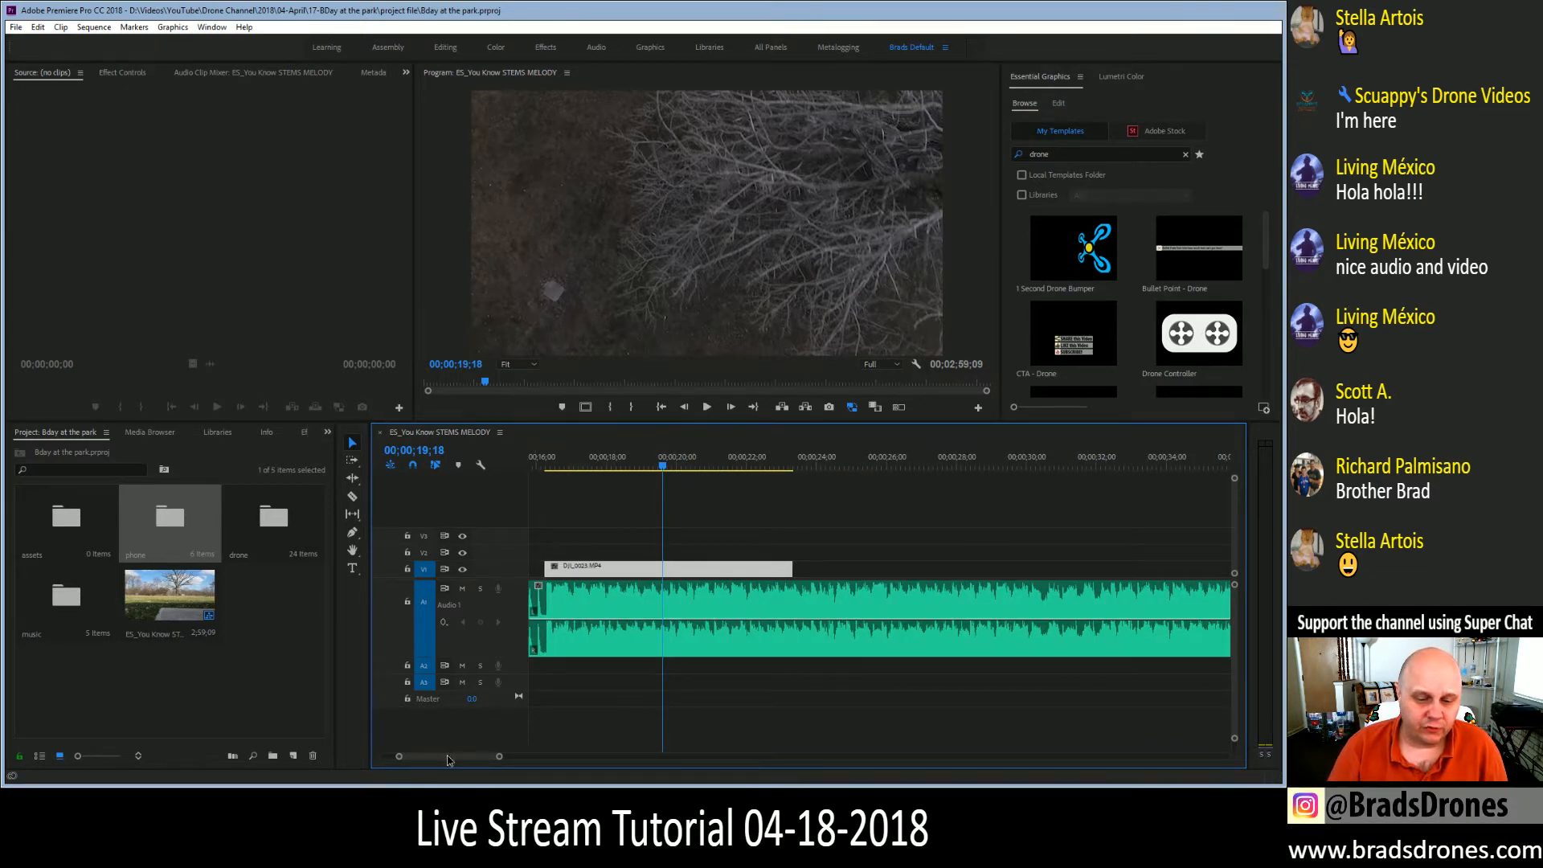
{"action": "left_click_drag", "start_coordinate": [448, 759], "coordinate": [432, 760]}
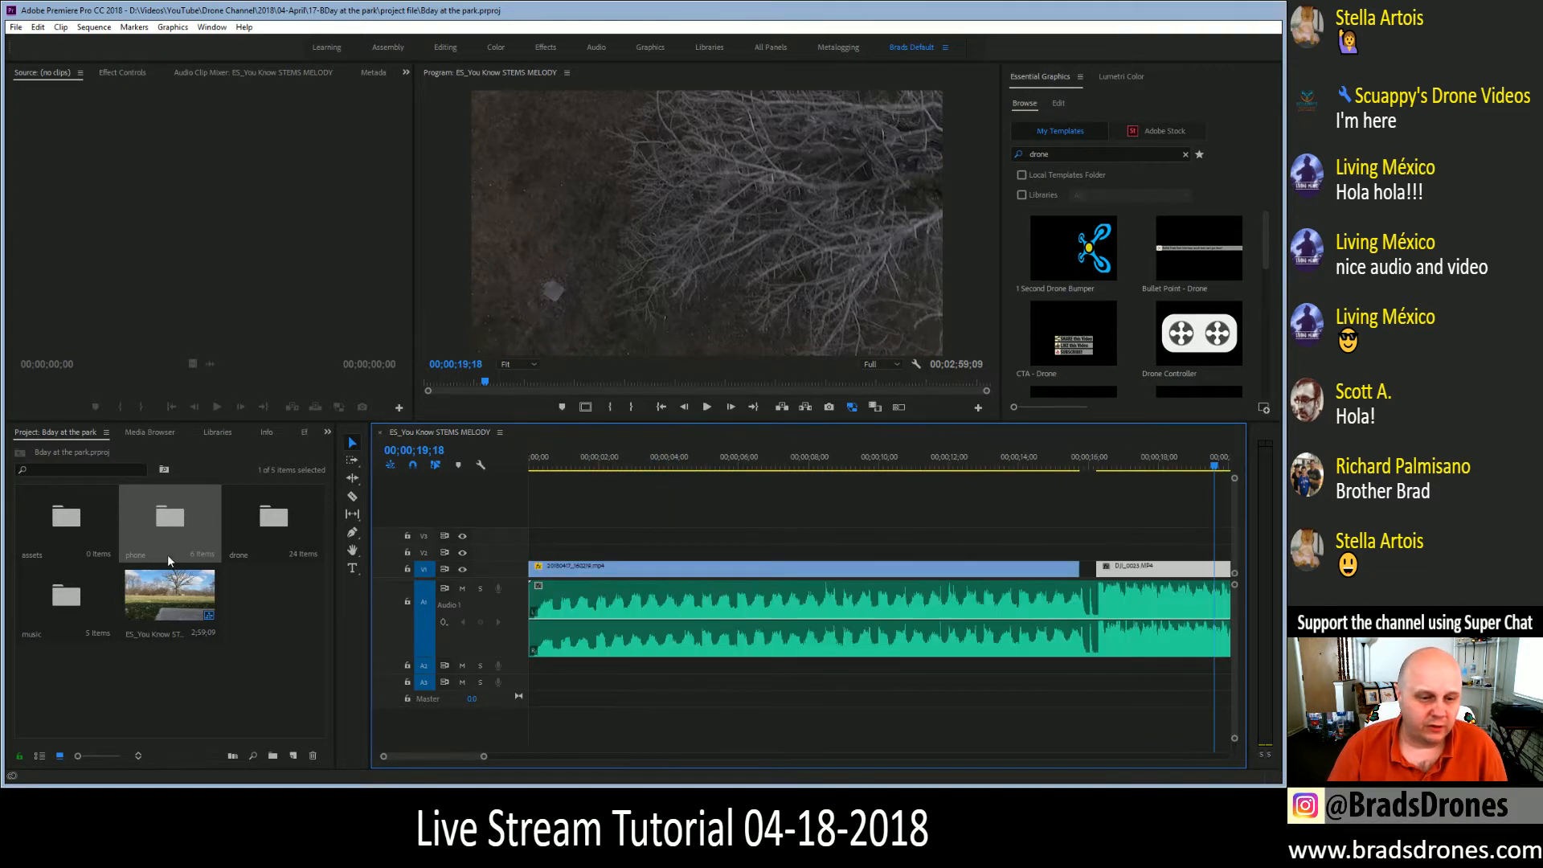
{"action": "left_click", "coordinate": [230, 540]}
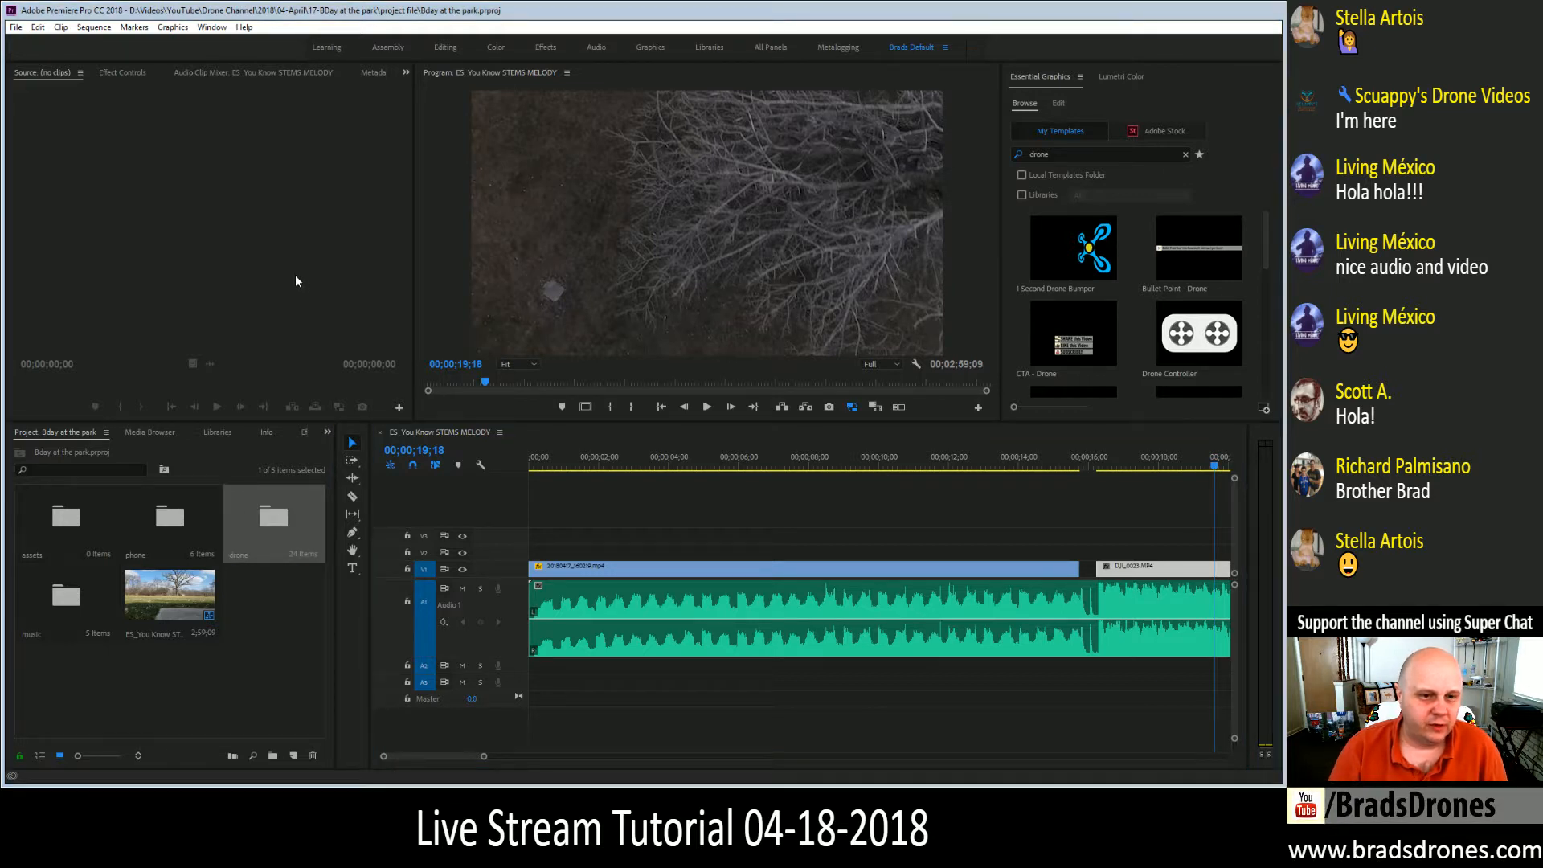
{"action": "double_click", "coordinate": [154, 267]}
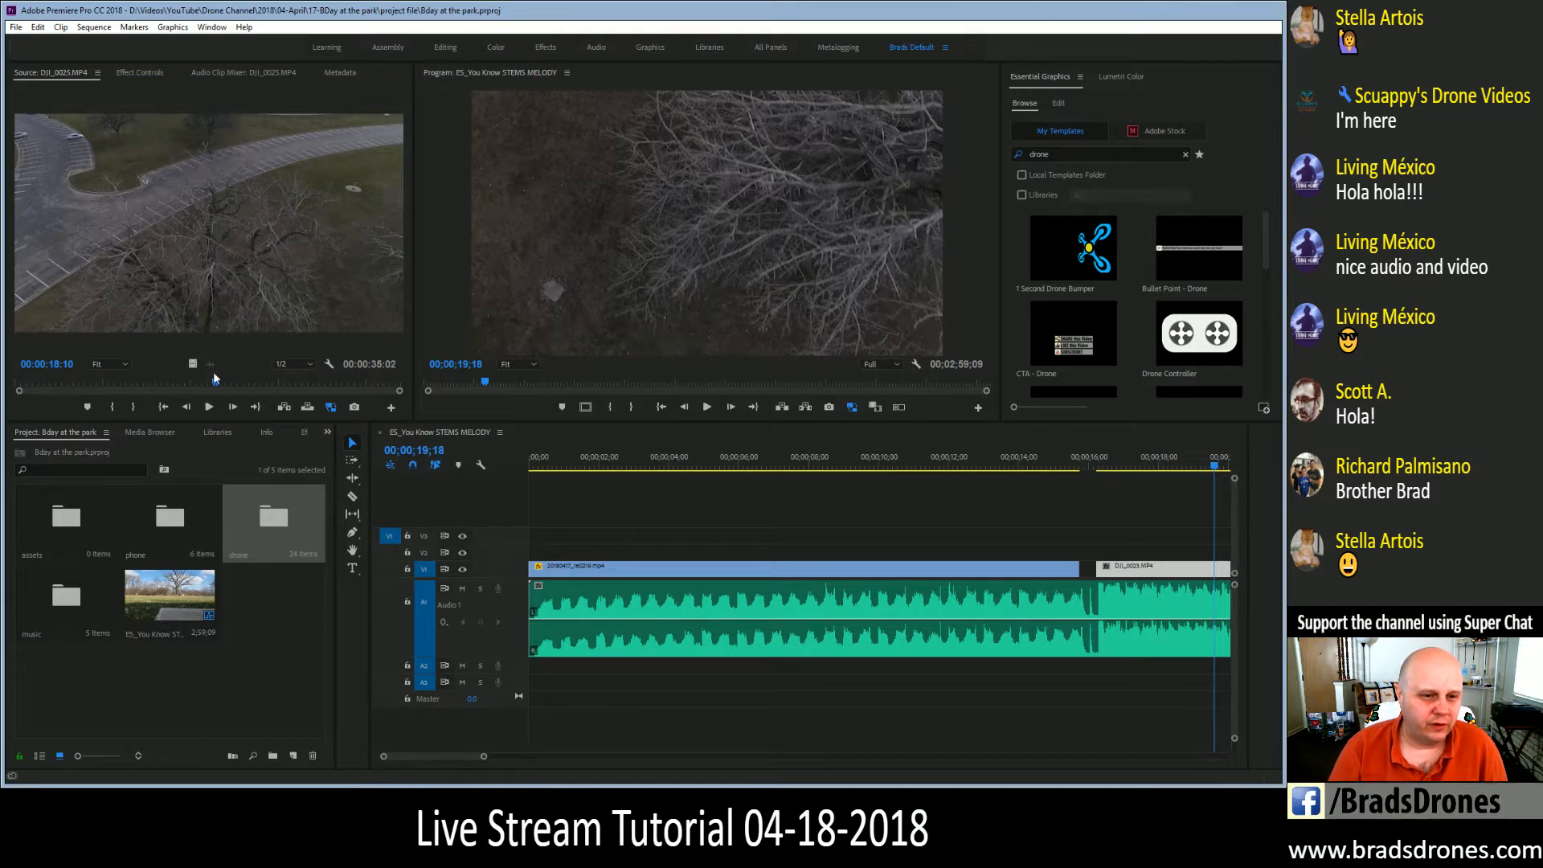
{"action": "mouse_move", "coordinate": [215, 382]}
{"action": "left_mouse_down"}
{"action": "mouse_move", "coordinate": [164, 389]}
{"action": "mouse_move", "coordinate": [229, 390]}
{"action": "left_mouse_up"}
{"action": "key", "text": "i"}
{"action": "key", "text": "o"}
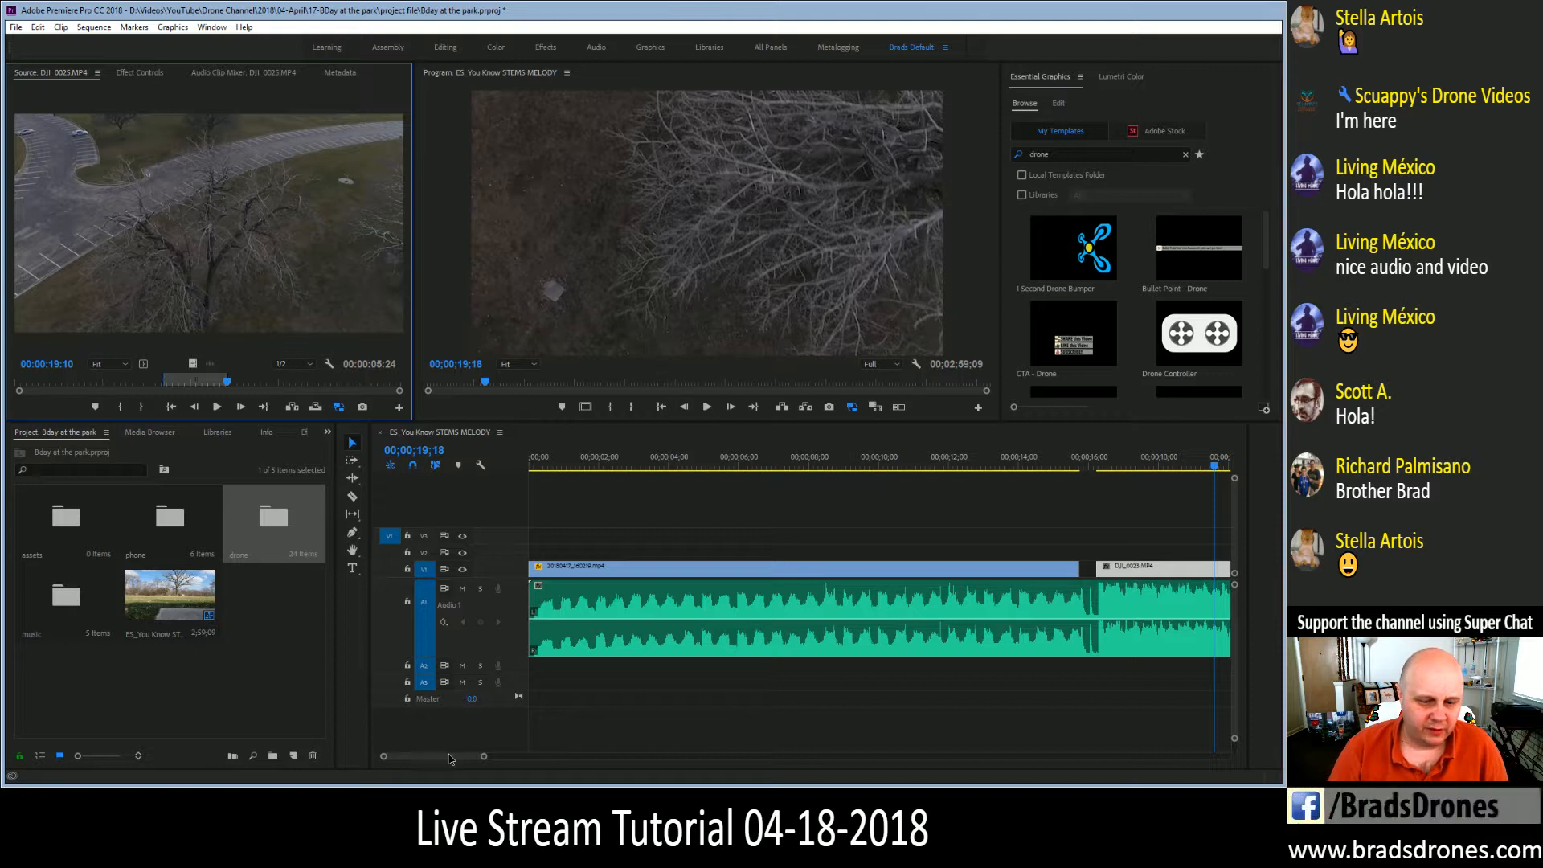
Place the marked video of DJI_0025.MP4 on V1 directly after the DJI_0023 clip and park the playhead at their cut
{"action": "left_click_drag", "start_coordinate": [450, 757], "coordinate": [467, 759]}
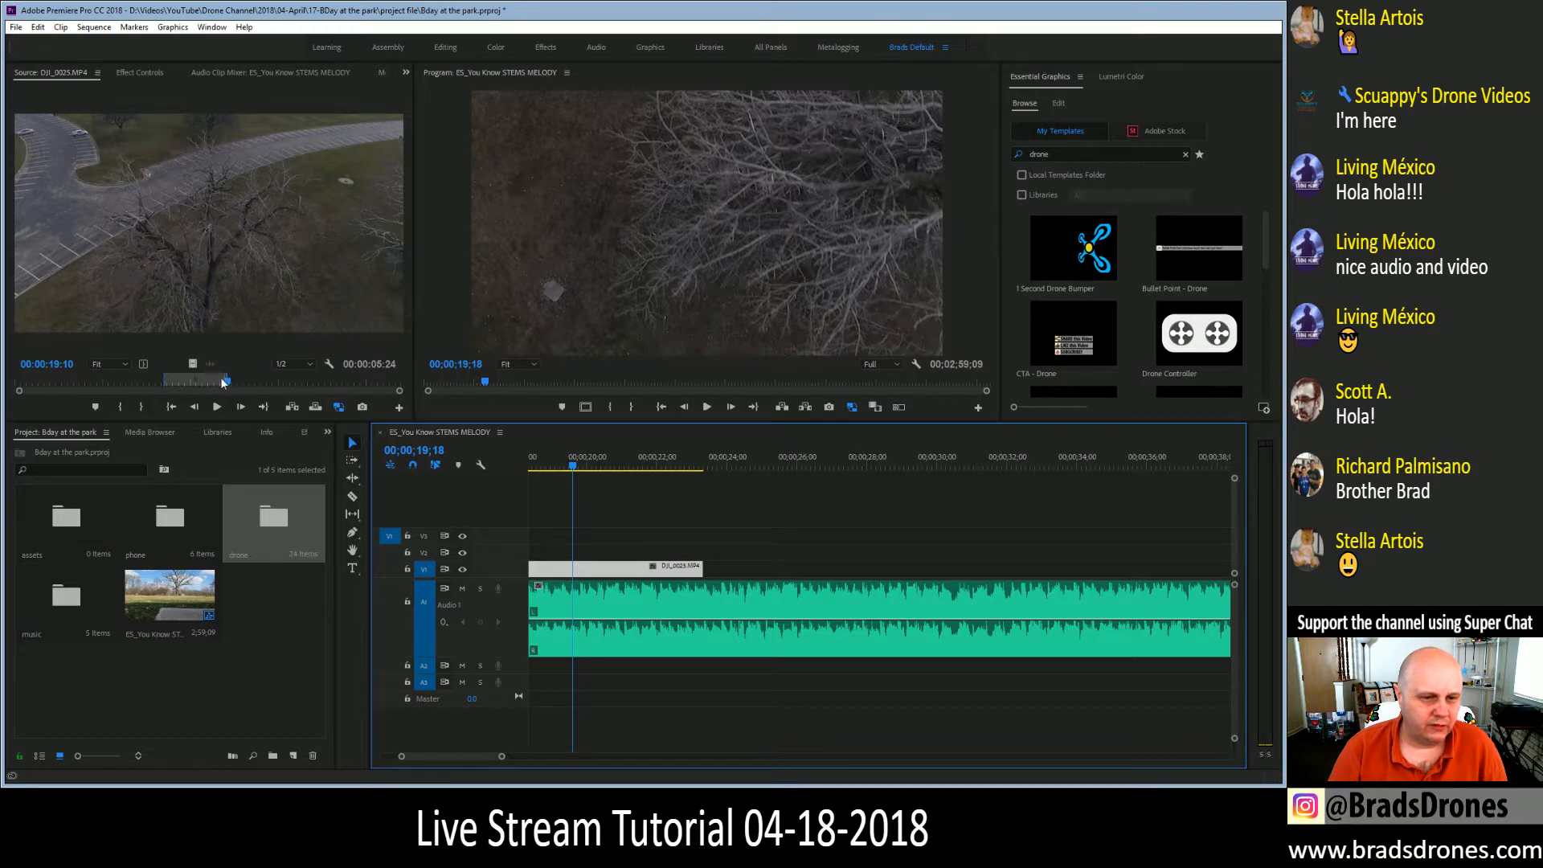
{"action": "left_click", "coordinate": [176, 379]}
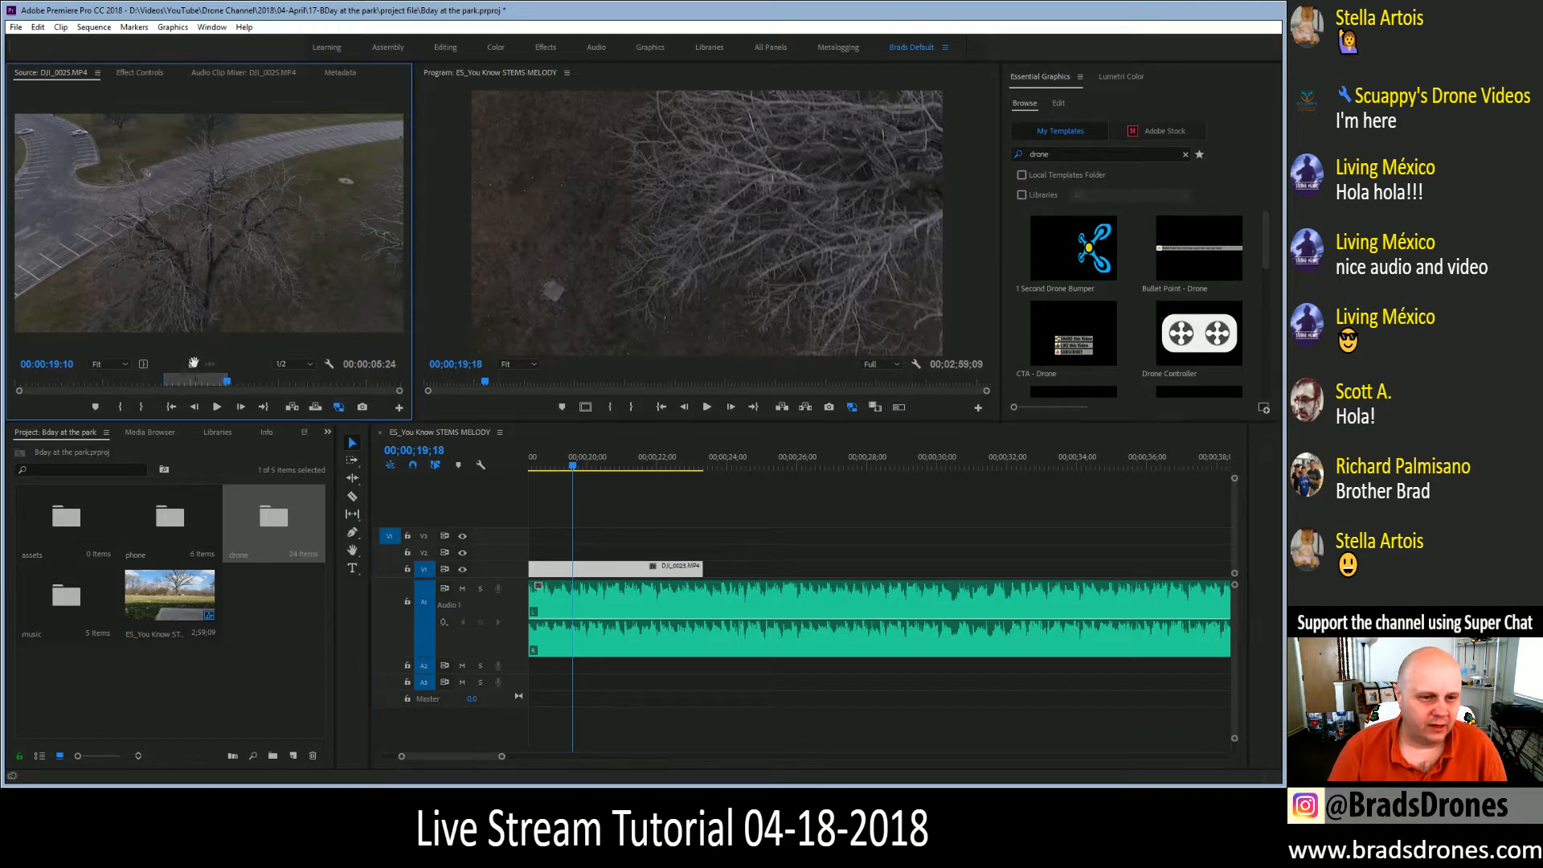
{"action": "left_click_drag", "start_coordinate": [193, 363], "coordinate": [707, 580]}
{"action": "left_click", "coordinate": [698, 467]}
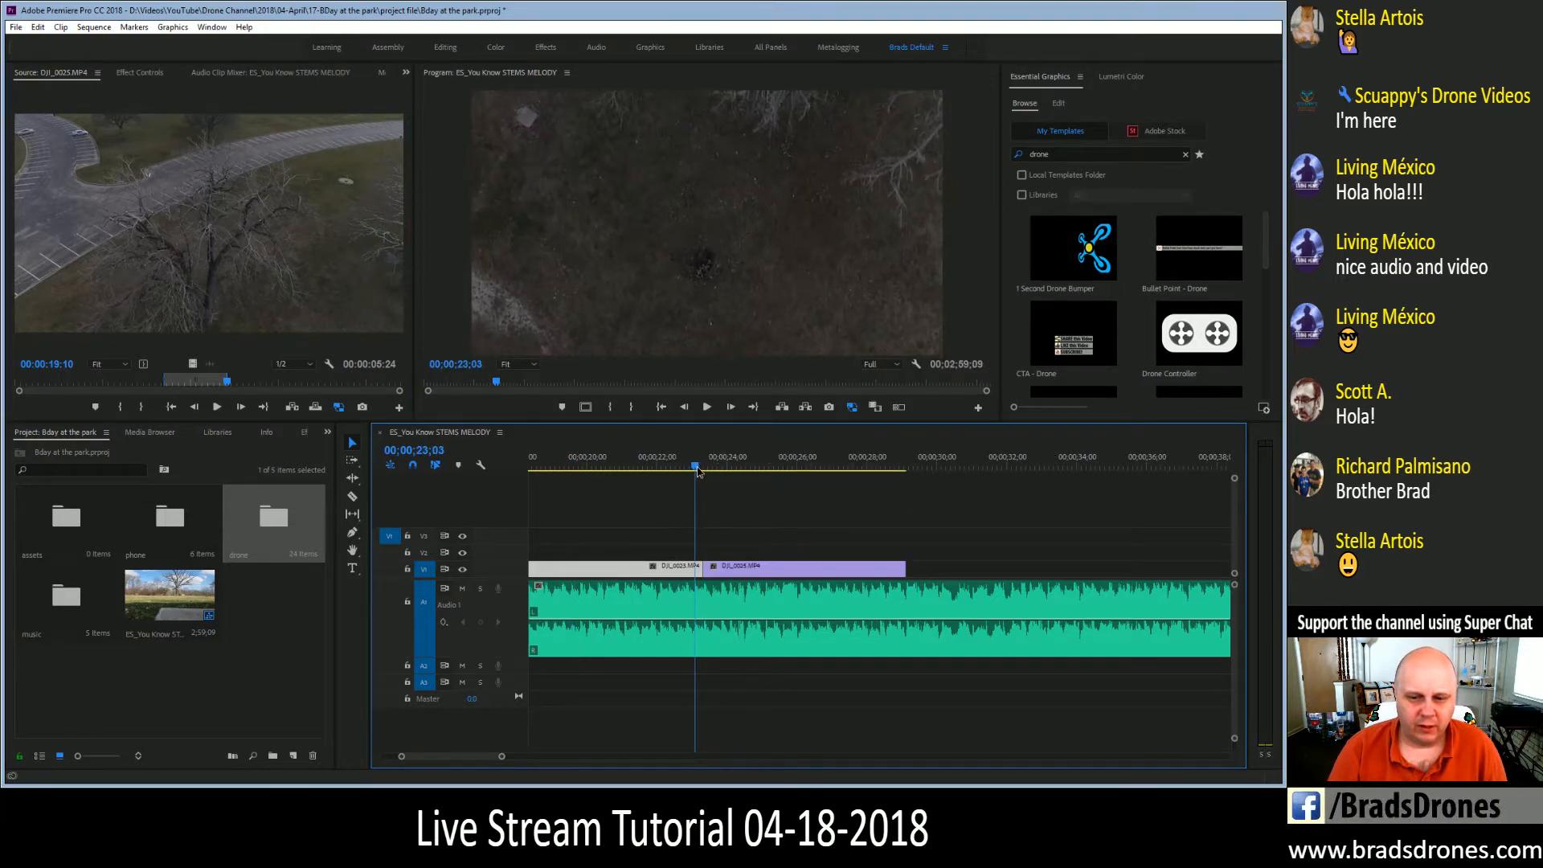
{"action": "left_click_drag", "start_coordinate": [699, 468], "coordinate": [703, 473]}
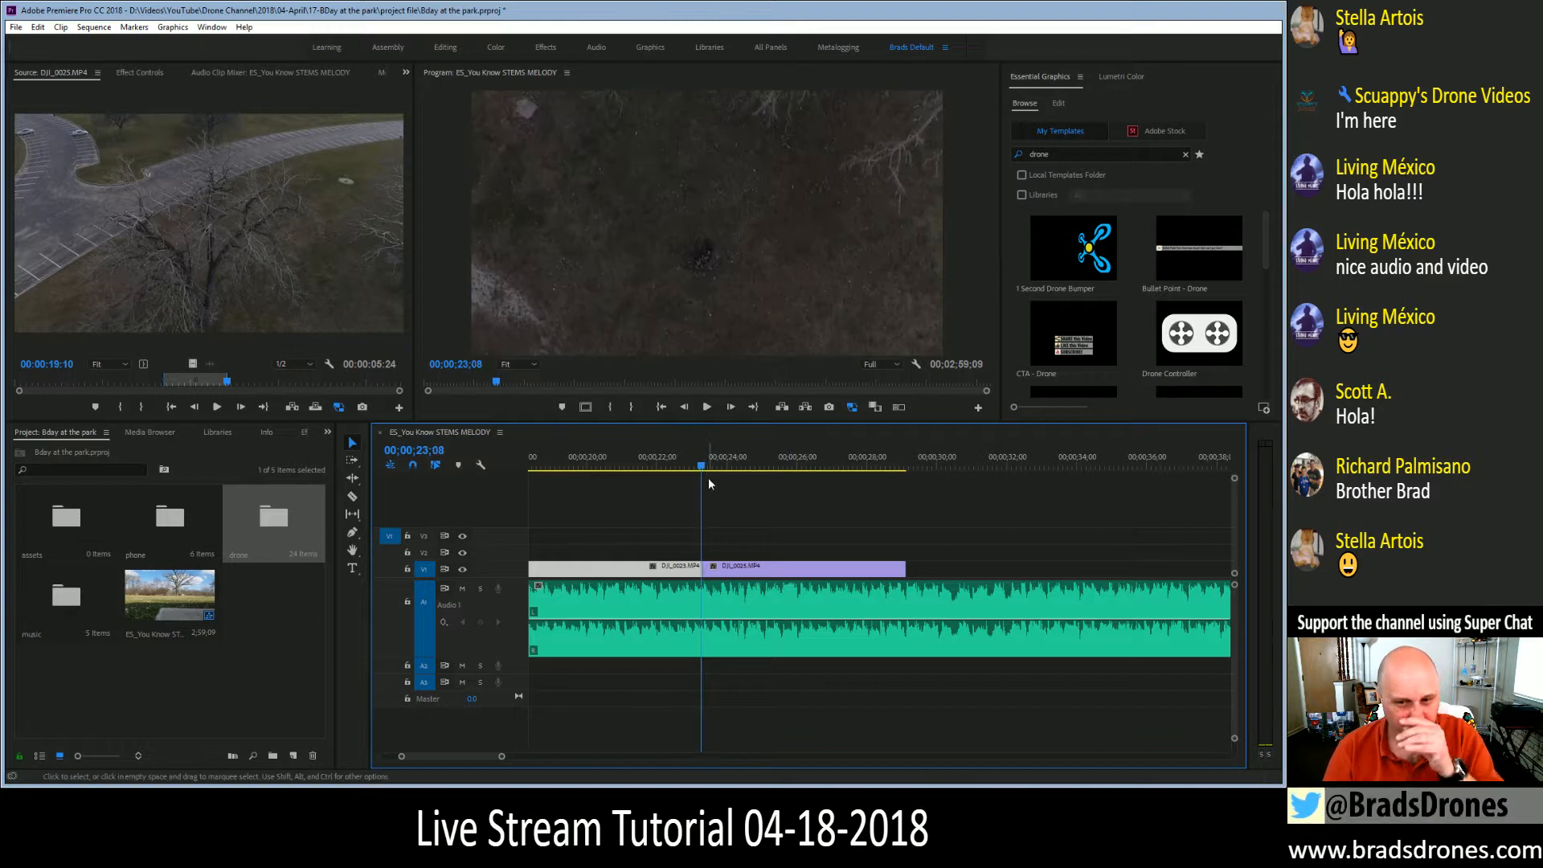
Set the Scale of the DJI_0023 clip on V1 to 50
{"action": "left_click", "coordinate": [671, 569]}
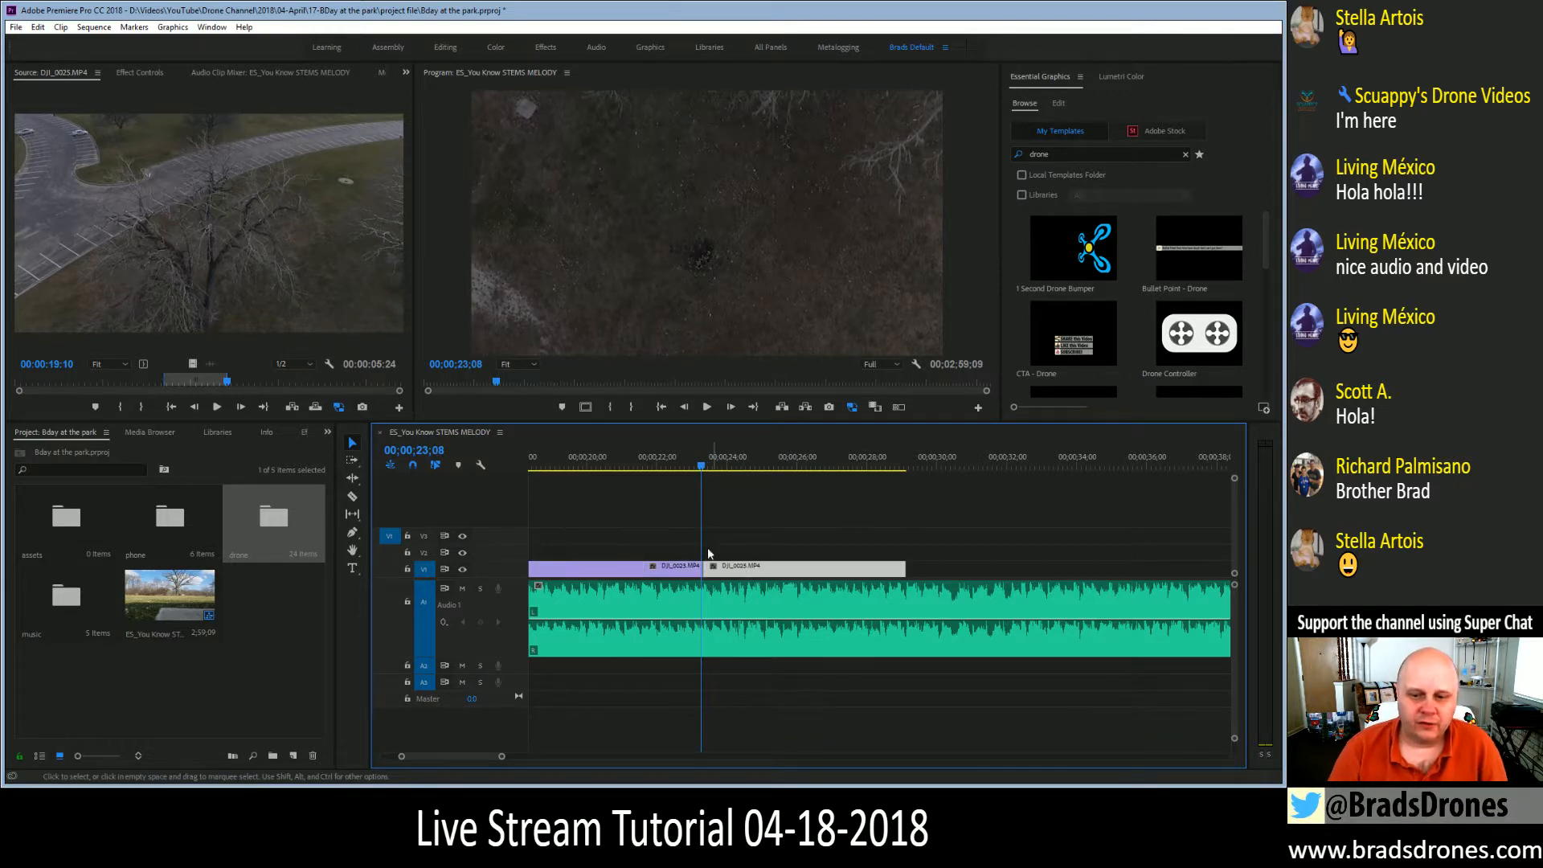
{"action": "left_click", "coordinate": [668, 473]}
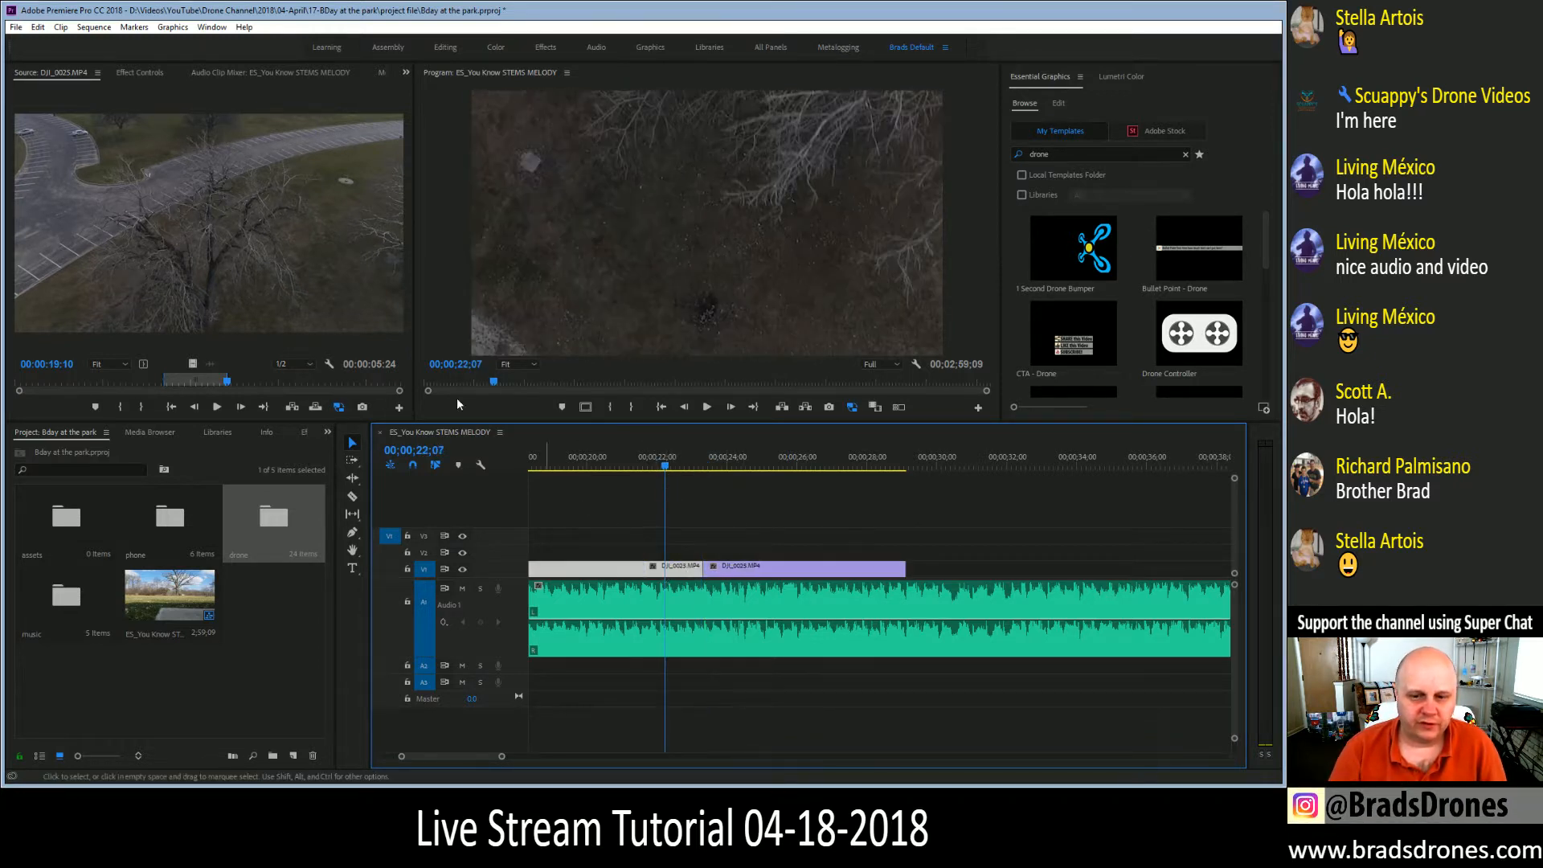
{"action": "left_click", "coordinate": [138, 72]}
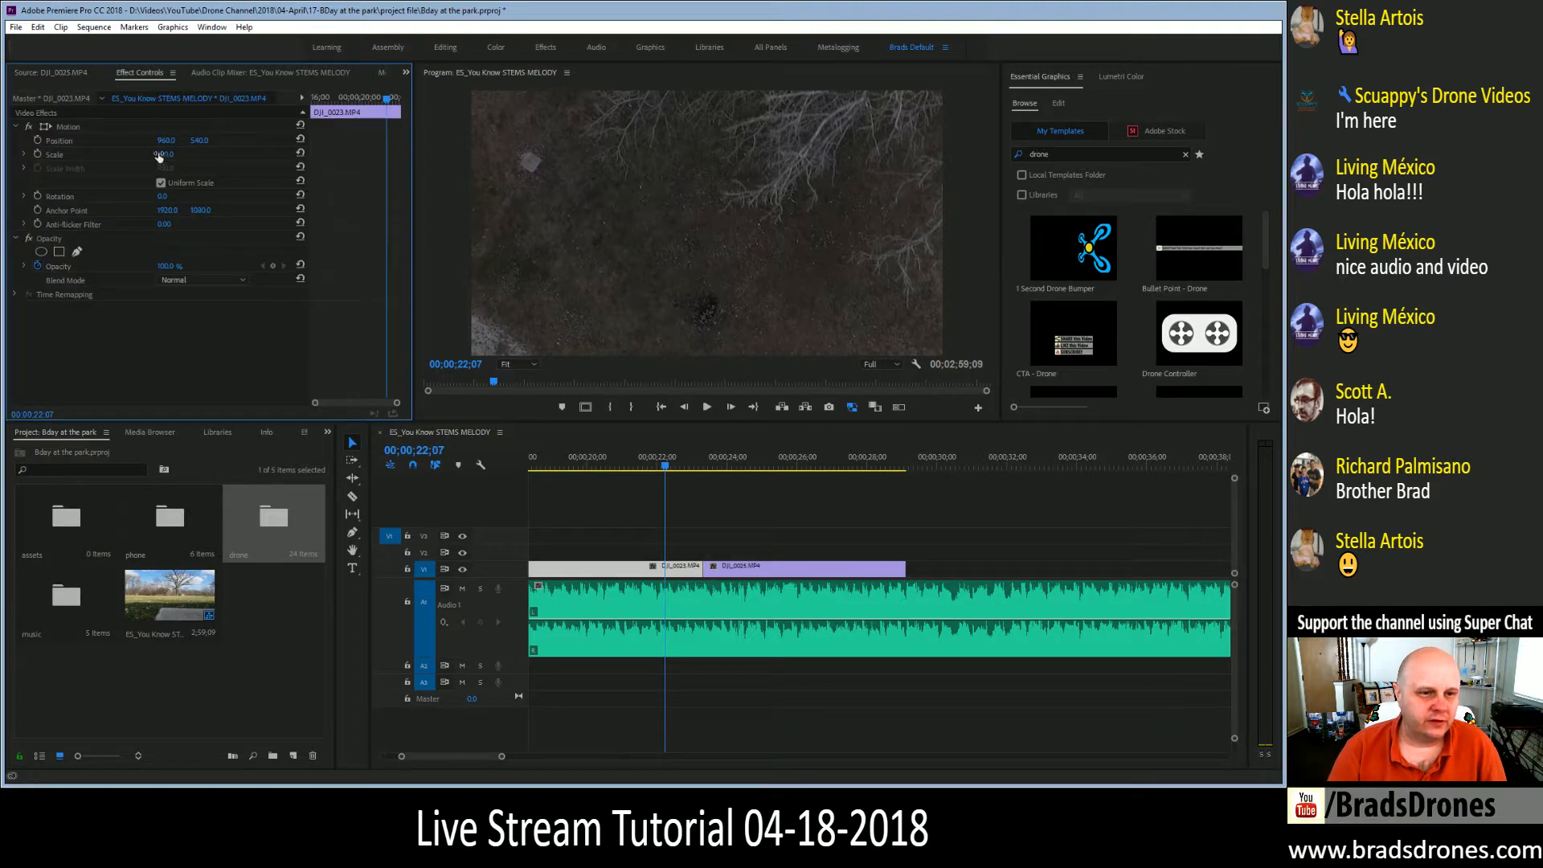
{"action": "left_click", "coordinate": [174, 151]}
{"action": "type", "text": "560"}
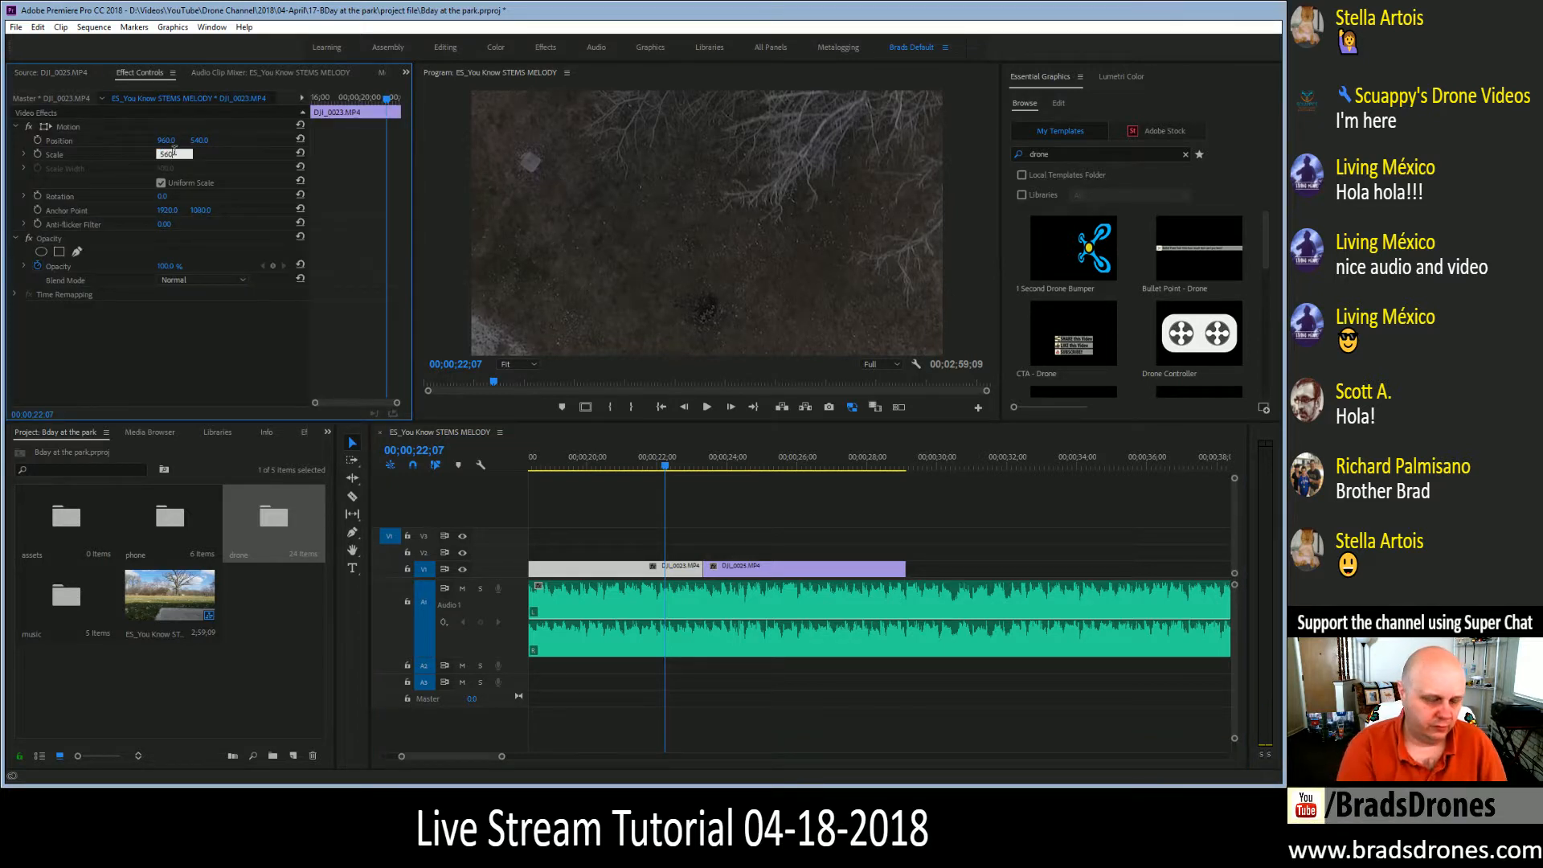
{"action": "key", "text": "BackSpace"}
{"action": "key", "text": "BackSpace"}
{"action": "type", "text": "0"}
{"action": "key", "text": "Return"}
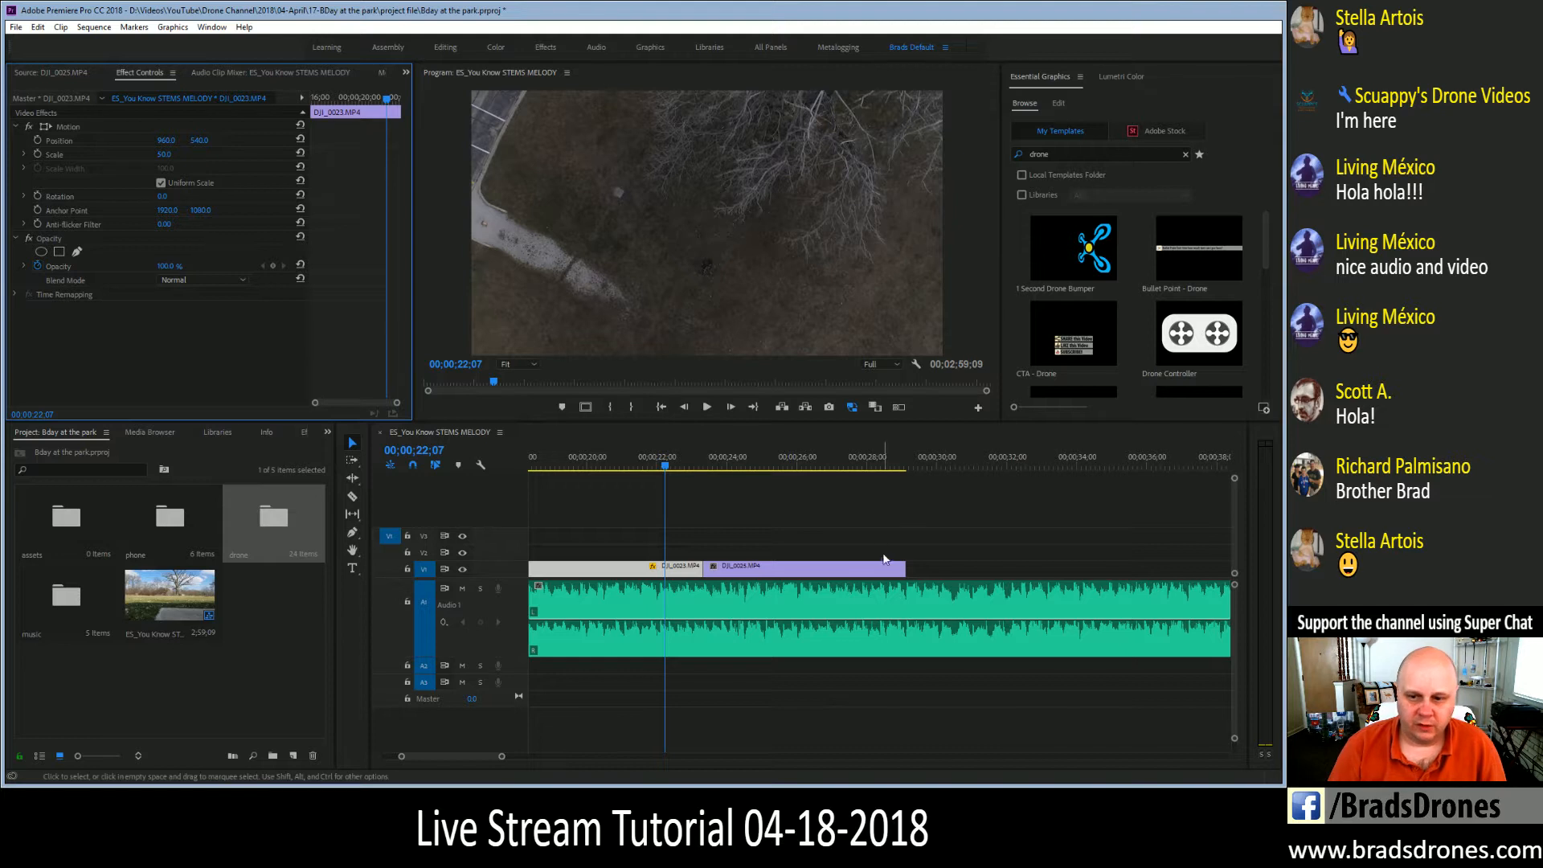
Set the Scale of the DJI_0025 clip on V1 to 50
{"action": "left_click", "coordinate": [757, 463]}
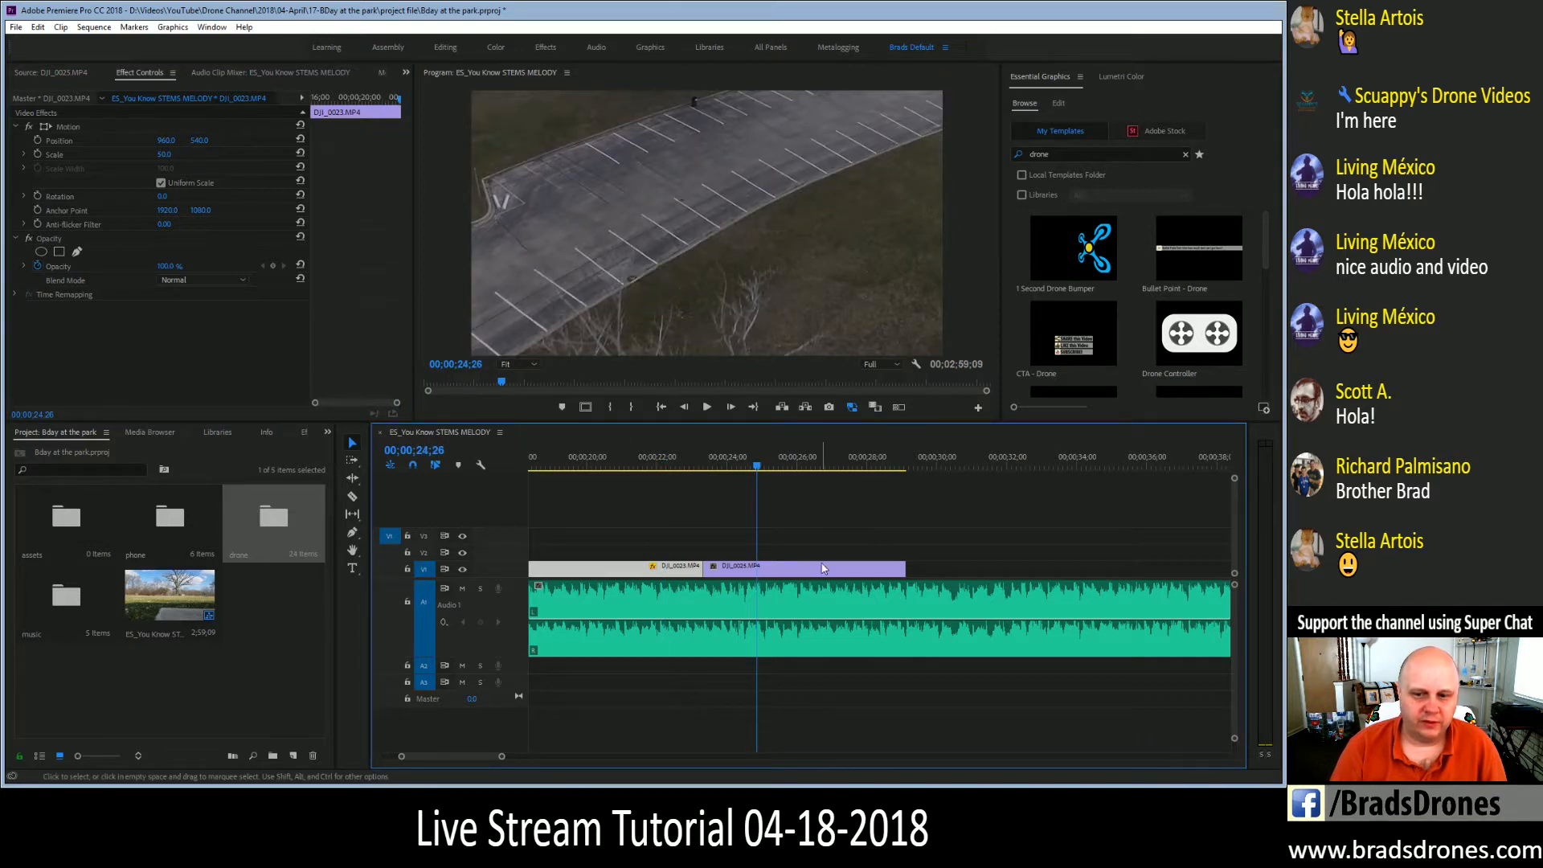
{"action": "left_click", "coordinate": [824, 569]}
{"action": "left_click", "coordinate": [173, 154]}
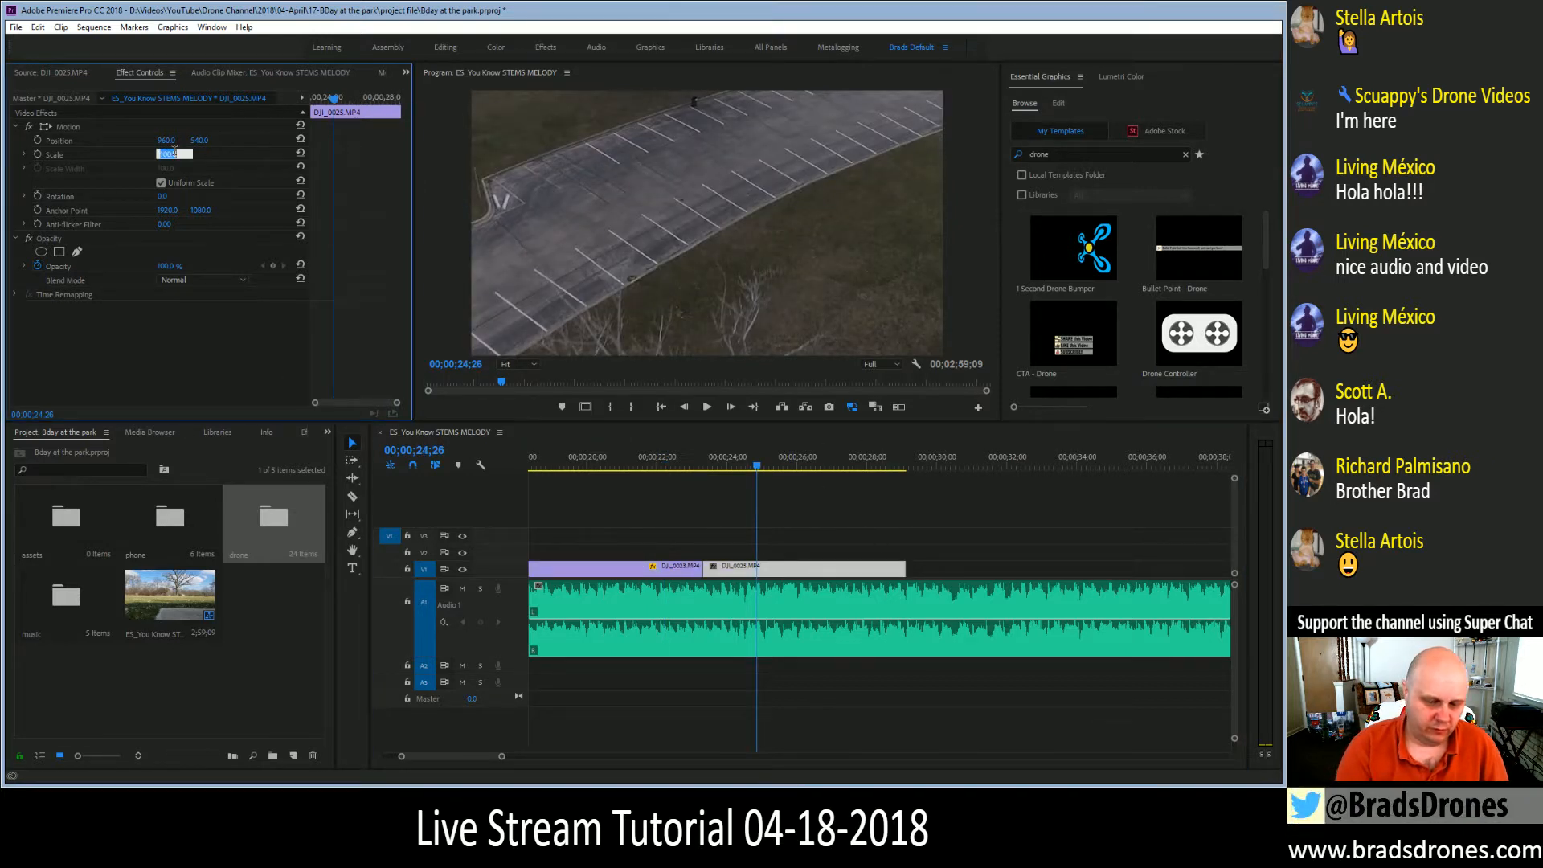
{"action": "type", "text": "50"}
{"action": "key", "text": "Return"}
Hide the V1 video track and play the music across the cut between DJI_0023 and DJI_0025
{"action": "left_click", "coordinate": [691, 469]}
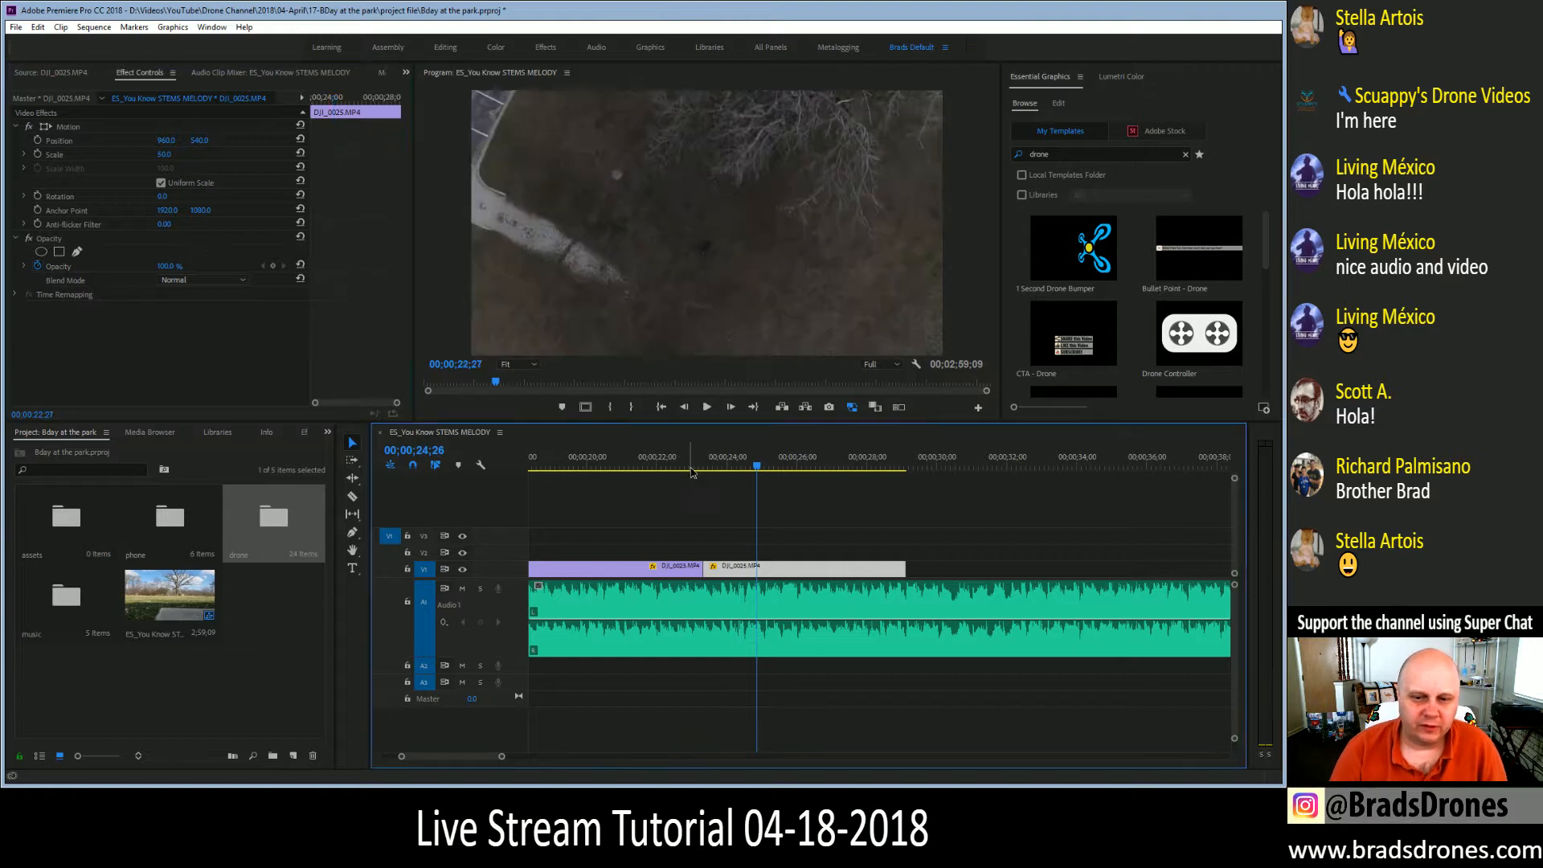
{"action": "left_click_drag", "start_coordinate": [691, 472], "coordinate": [678, 471]}
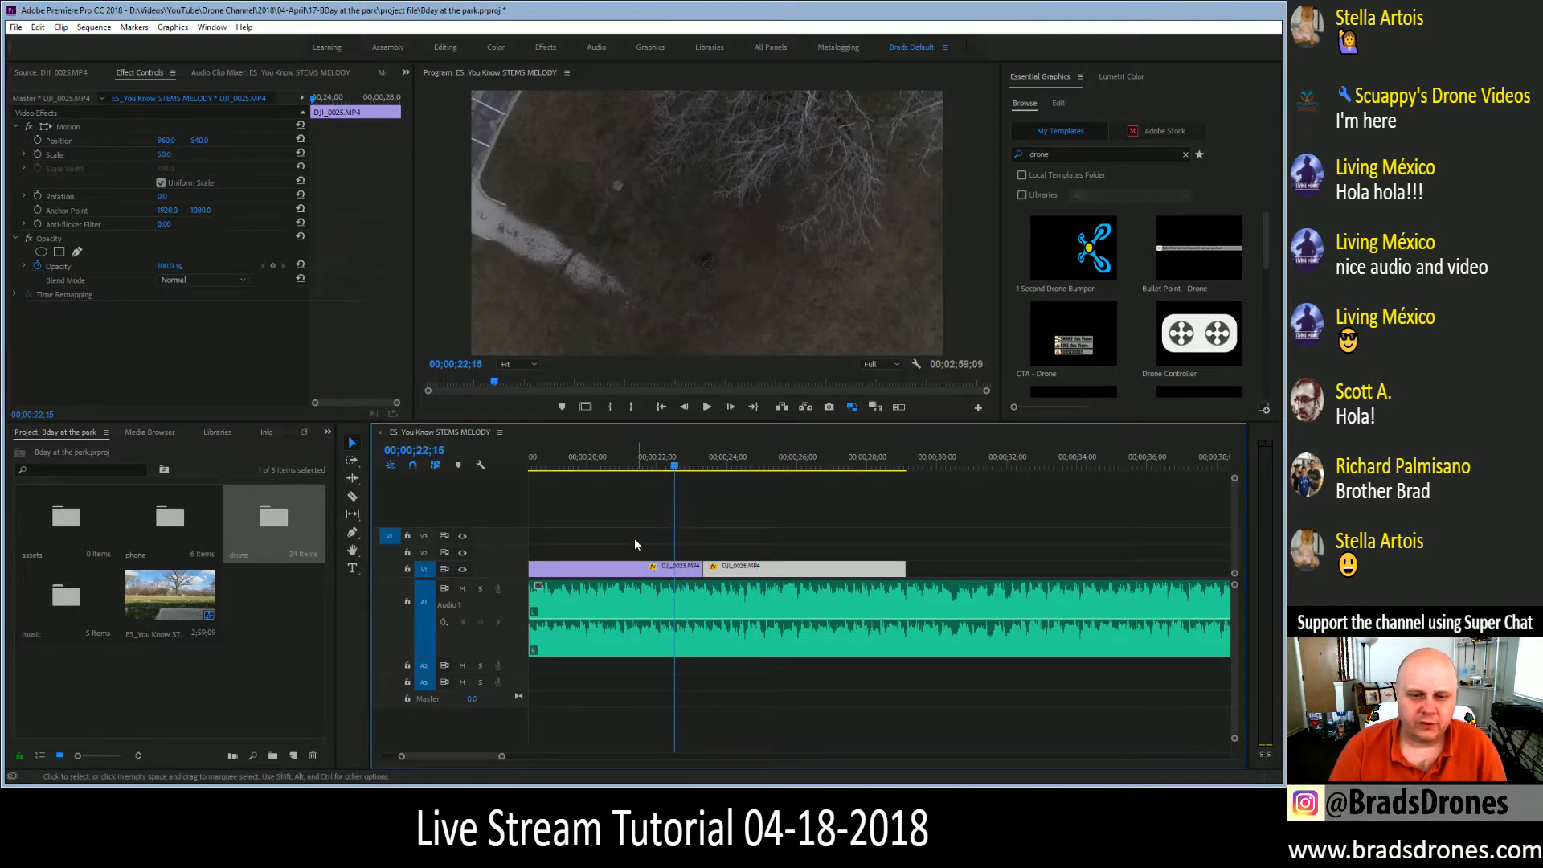
{"action": "left_click", "coordinate": [463, 569]}
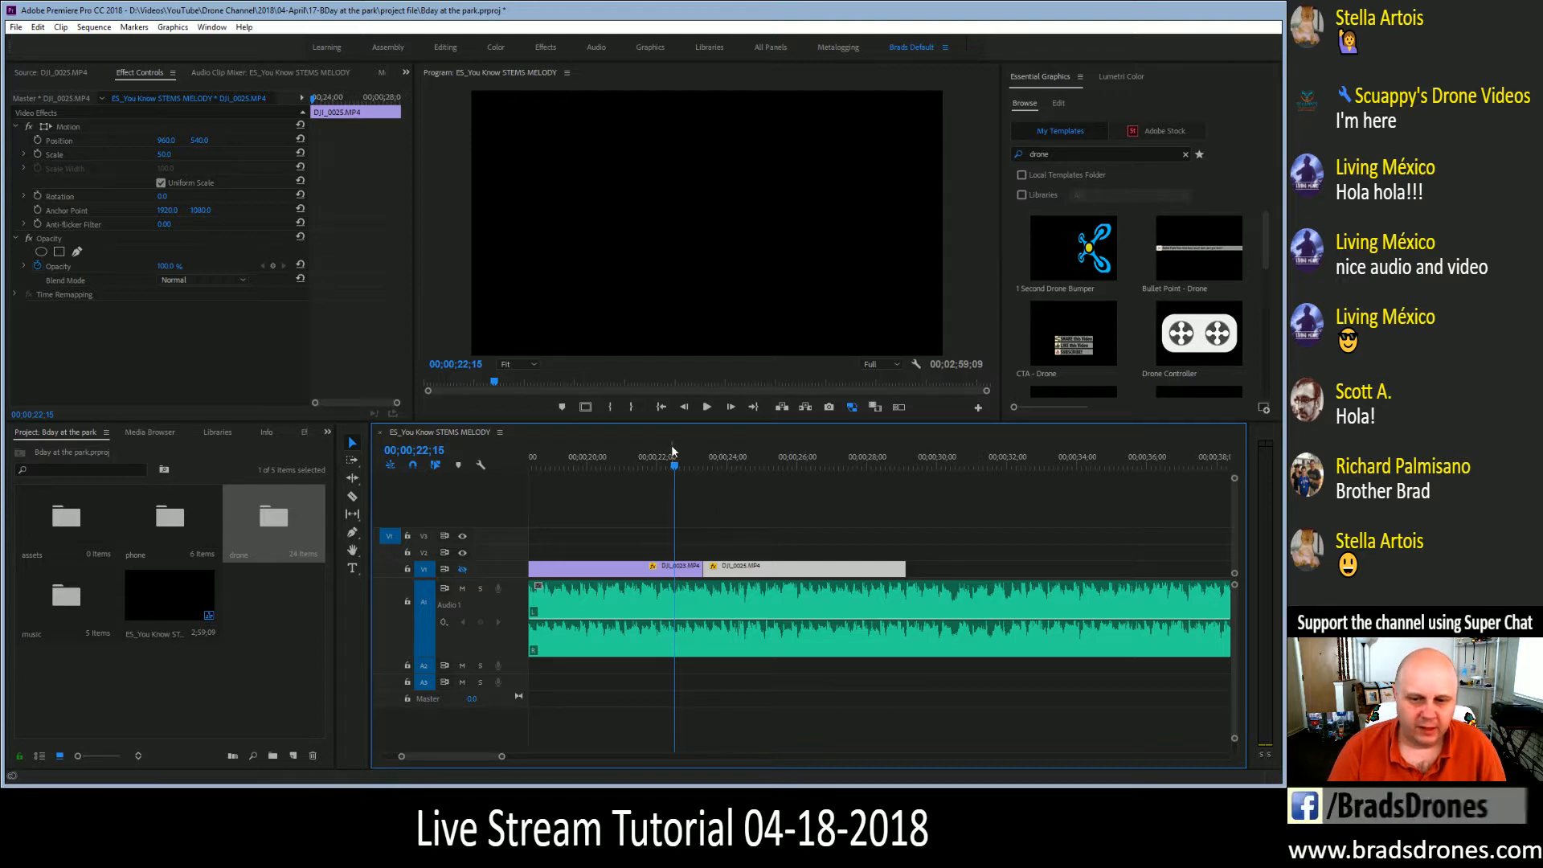
{"action": "left_click_drag", "start_coordinate": [675, 468], "coordinate": [665, 469]}
{"action": "key", "text": "space"}
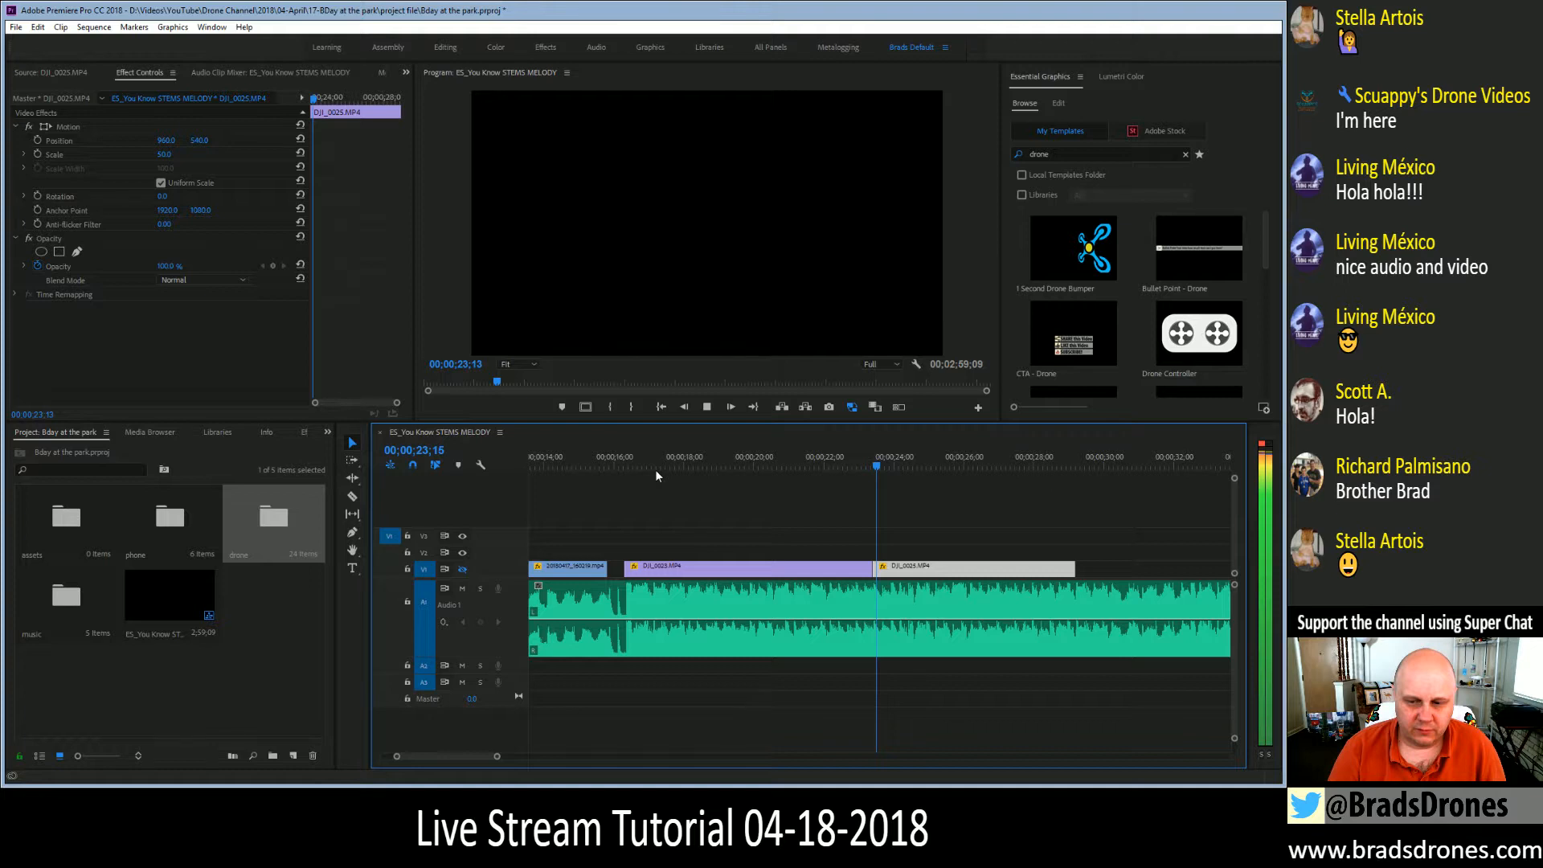
{"action": "key", "text": "space"}
Examine the audio waveform around 00;00;24;10 at closer range and replay the music leading up to it to locate the beat
{"action": "left_click", "coordinate": [855, 467]}
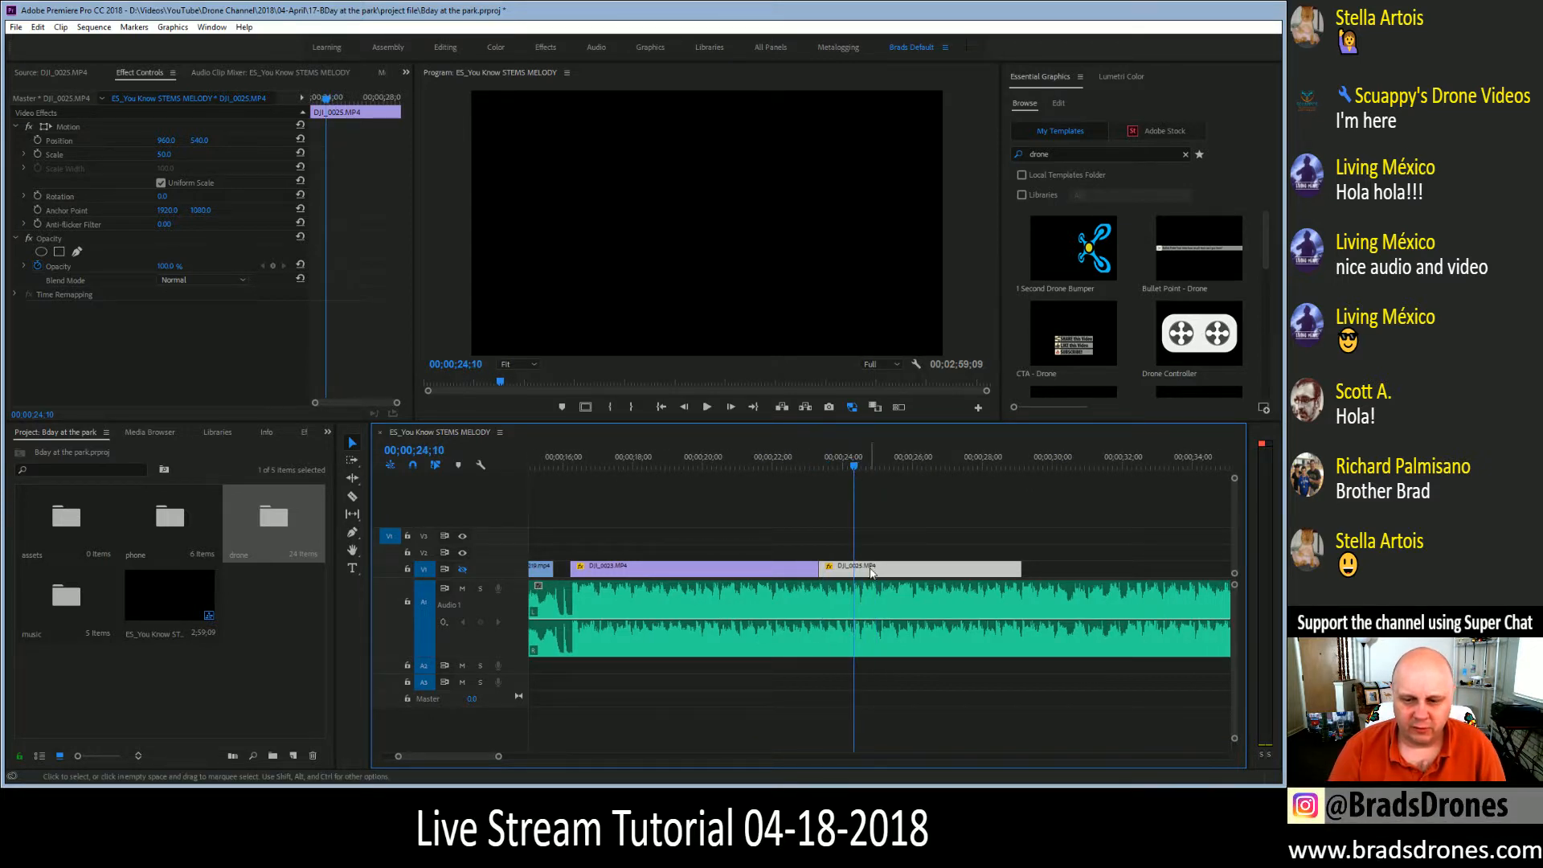
{"action": "left_click", "coordinate": [852, 471]}
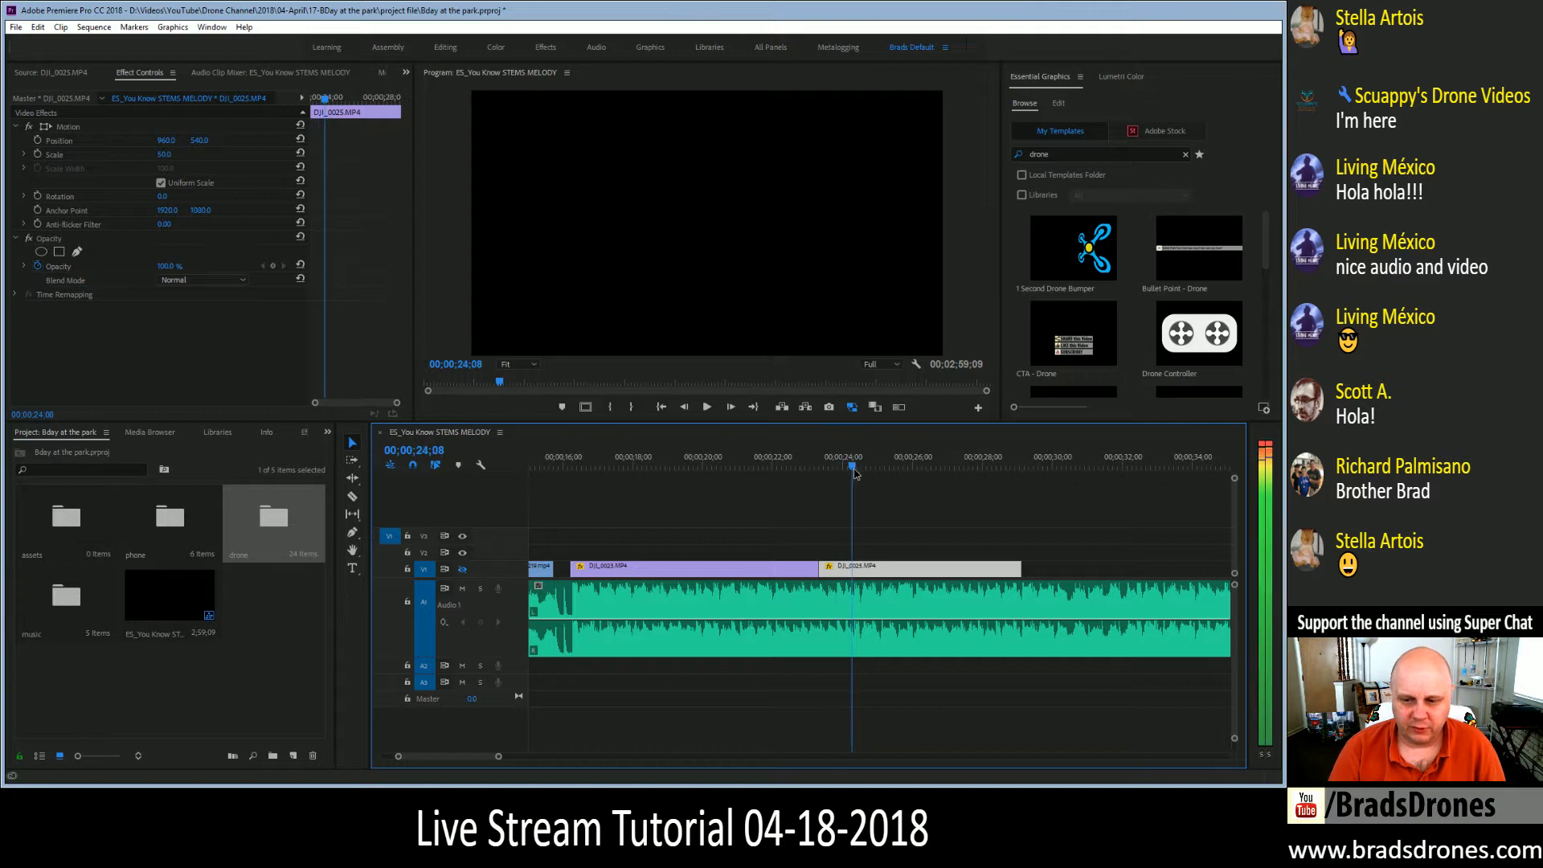
{"action": "left_click", "coordinate": [854, 469]}
{"action": "left_click_drag", "start_coordinate": [498, 757], "coordinate": [461, 757]}
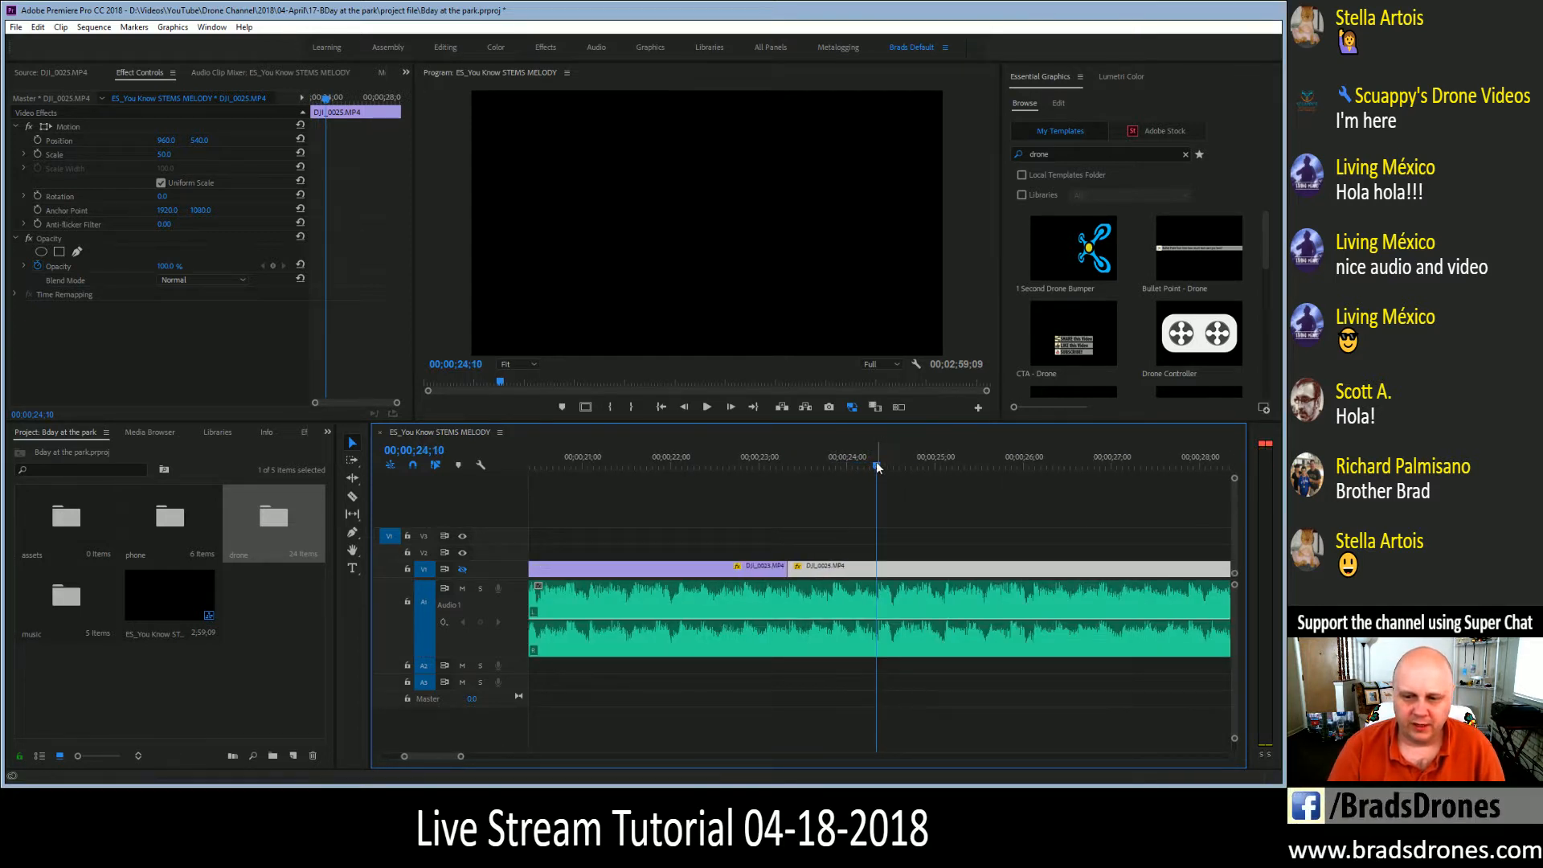
{"action": "left_click_drag", "start_coordinate": [878, 462], "coordinate": [654, 460]}
{"action": "key", "text": "space"}
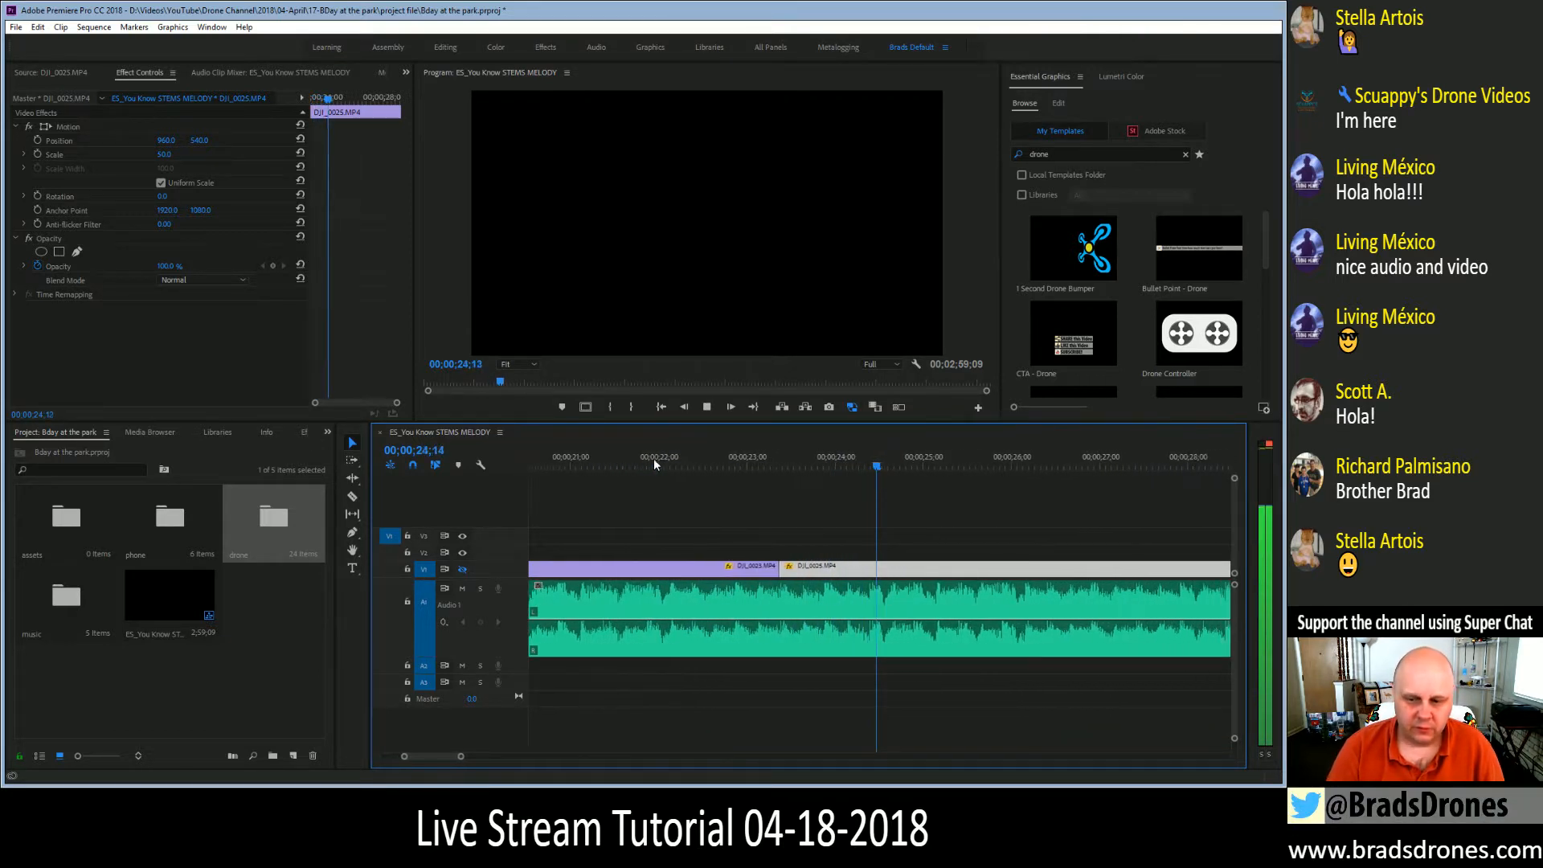
{"action": "key", "text": "space"}
Move the DJI_0025 clip to start on the beat at 00;00;24;11 and extend the end of DJI_0023 to meet it
{"action": "left_click_drag", "start_coordinate": [879, 470], "coordinate": [873, 475]}
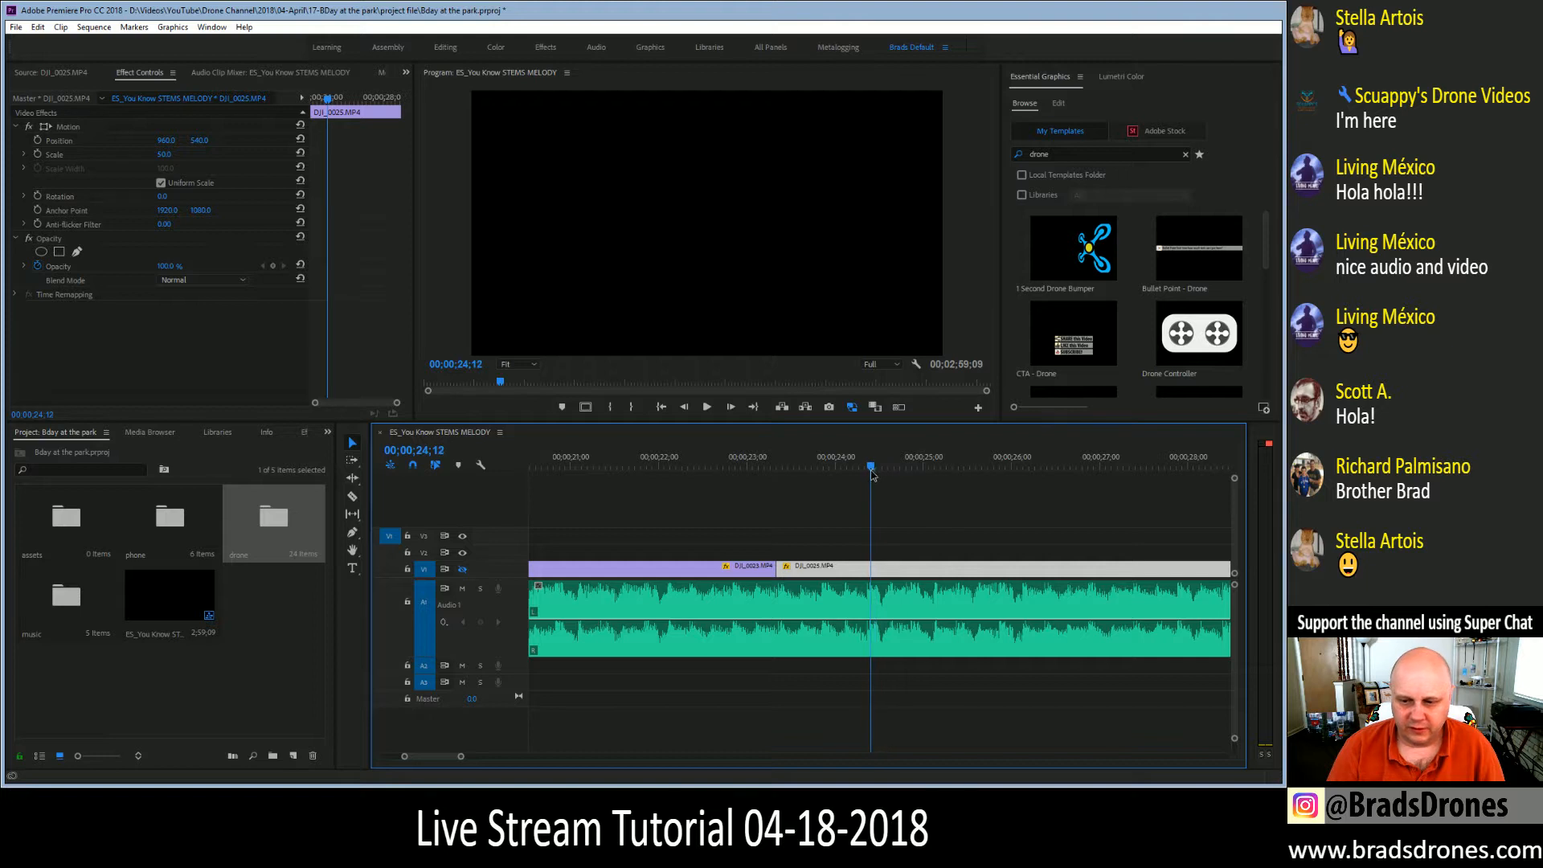
{"action": "left_click_drag", "start_coordinate": [813, 572], "coordinate": [905, 577]}
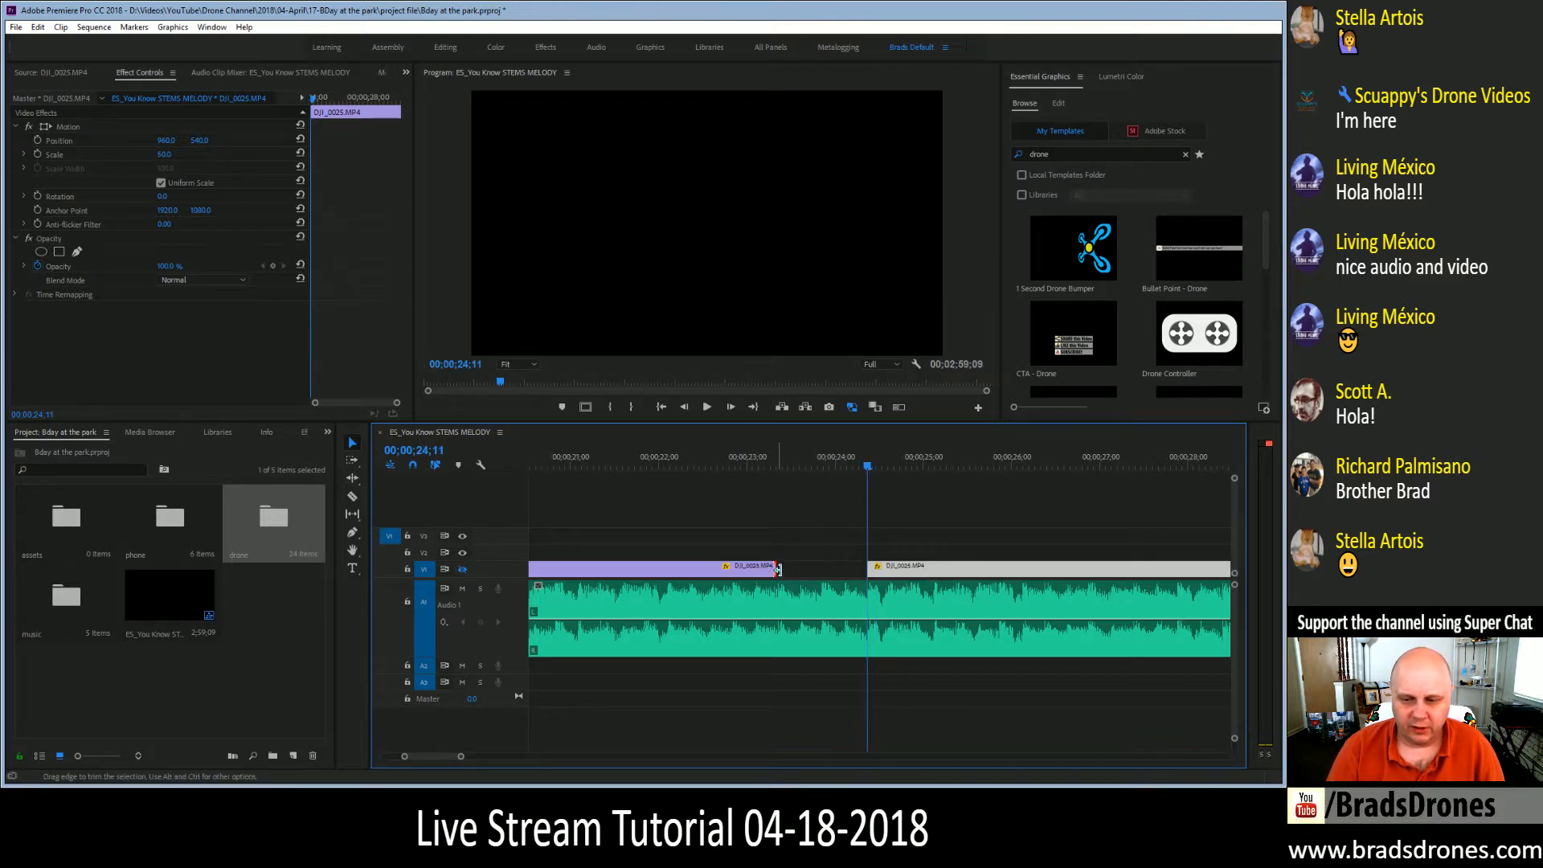
{"action": "left_click_drag", "start_coordinate": [774, 567], "coordinate": [866, 569]}
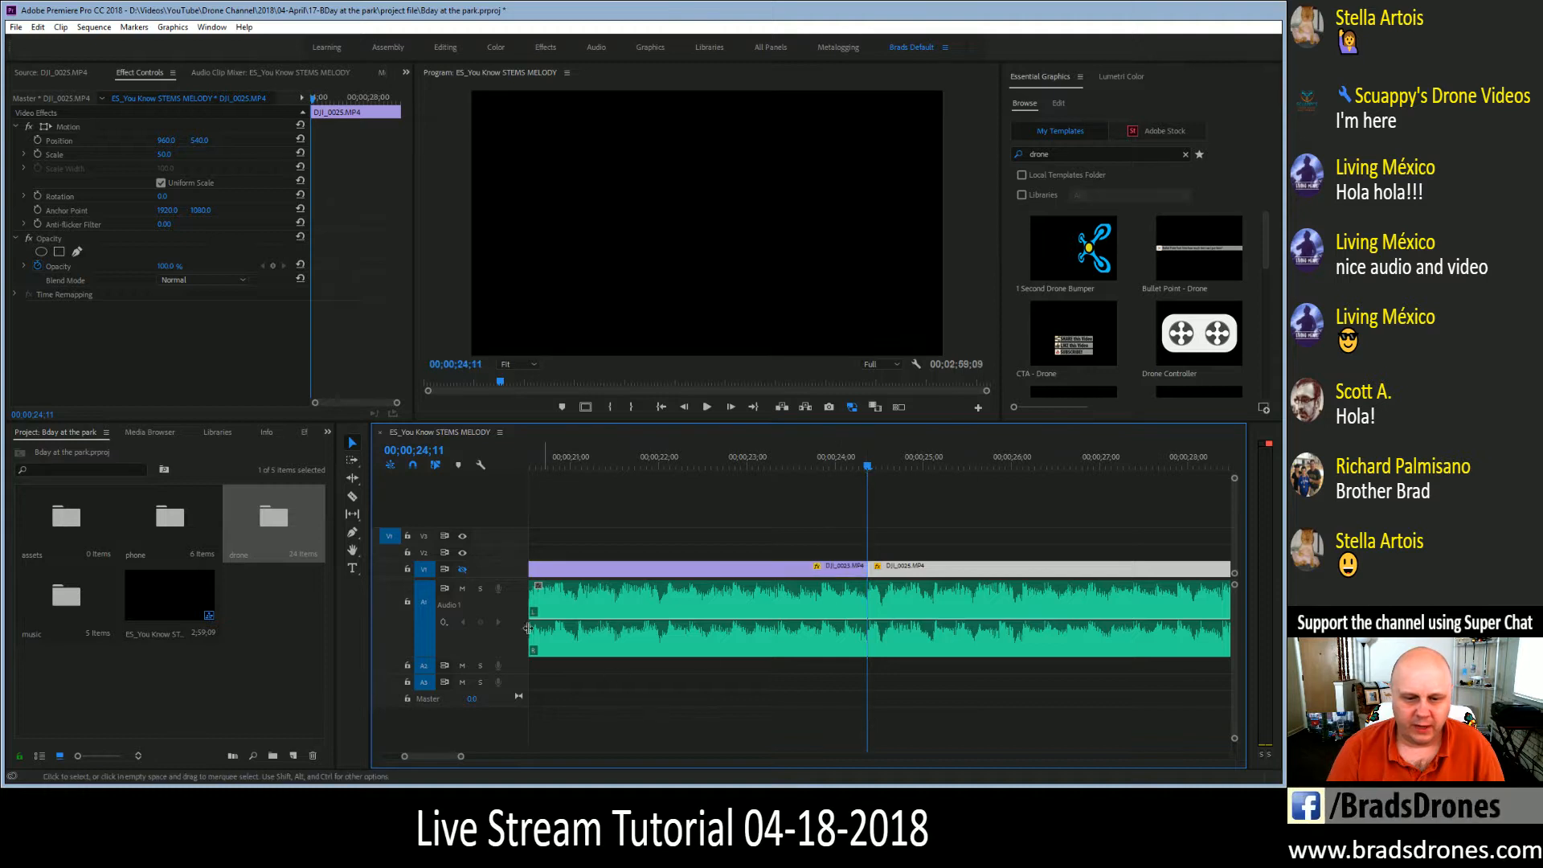
Show the V1 video again and play the sequence from 00;00;22;06 across the adjusted cut
{"action": "left_click", "coordinate": [676, 459]}
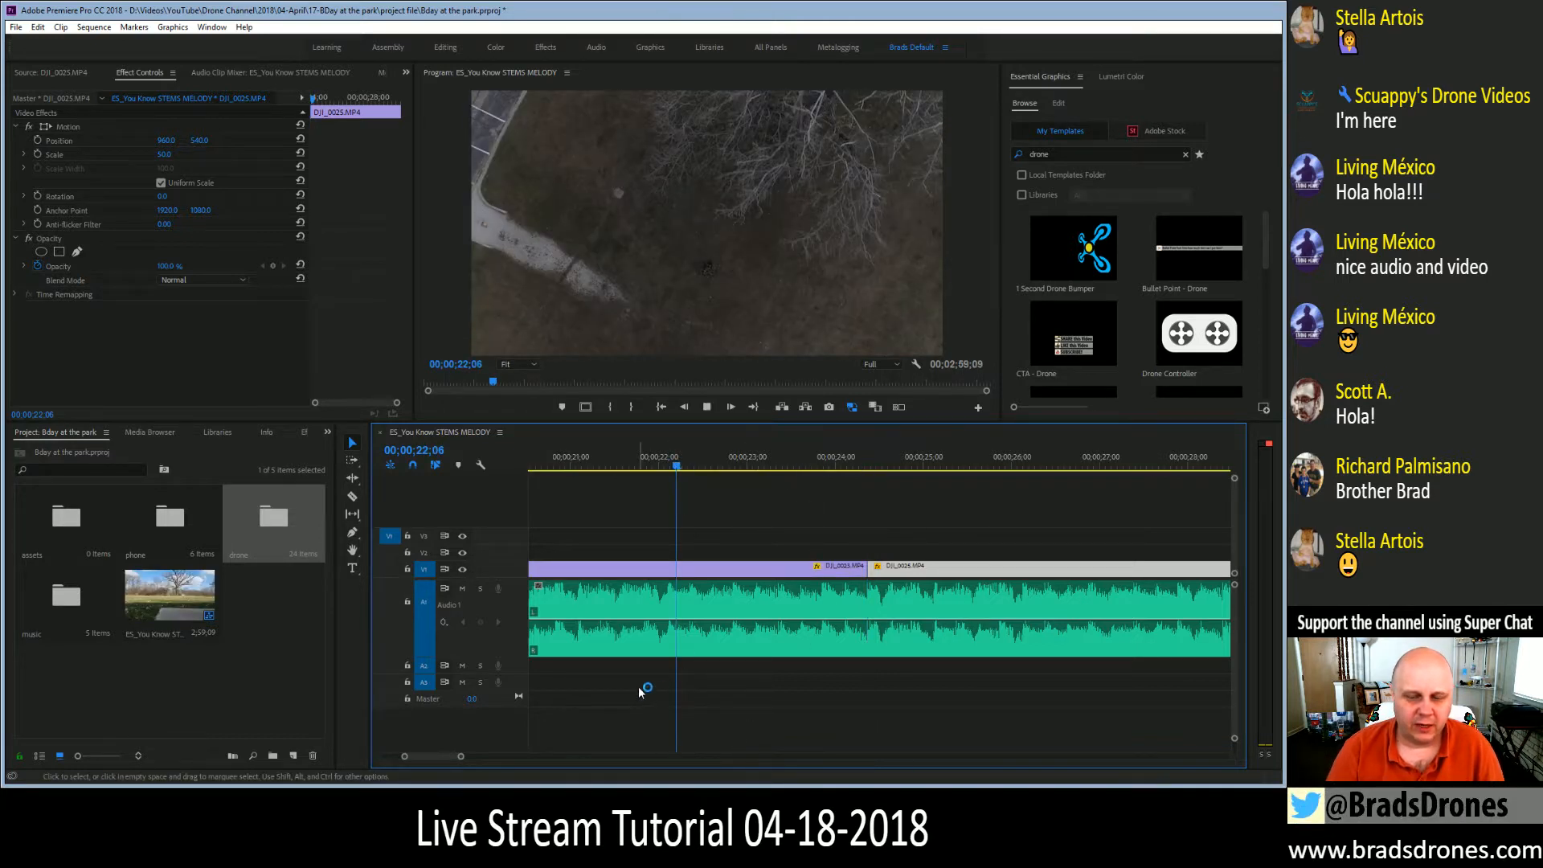
{"action": "key", "text": "space"}
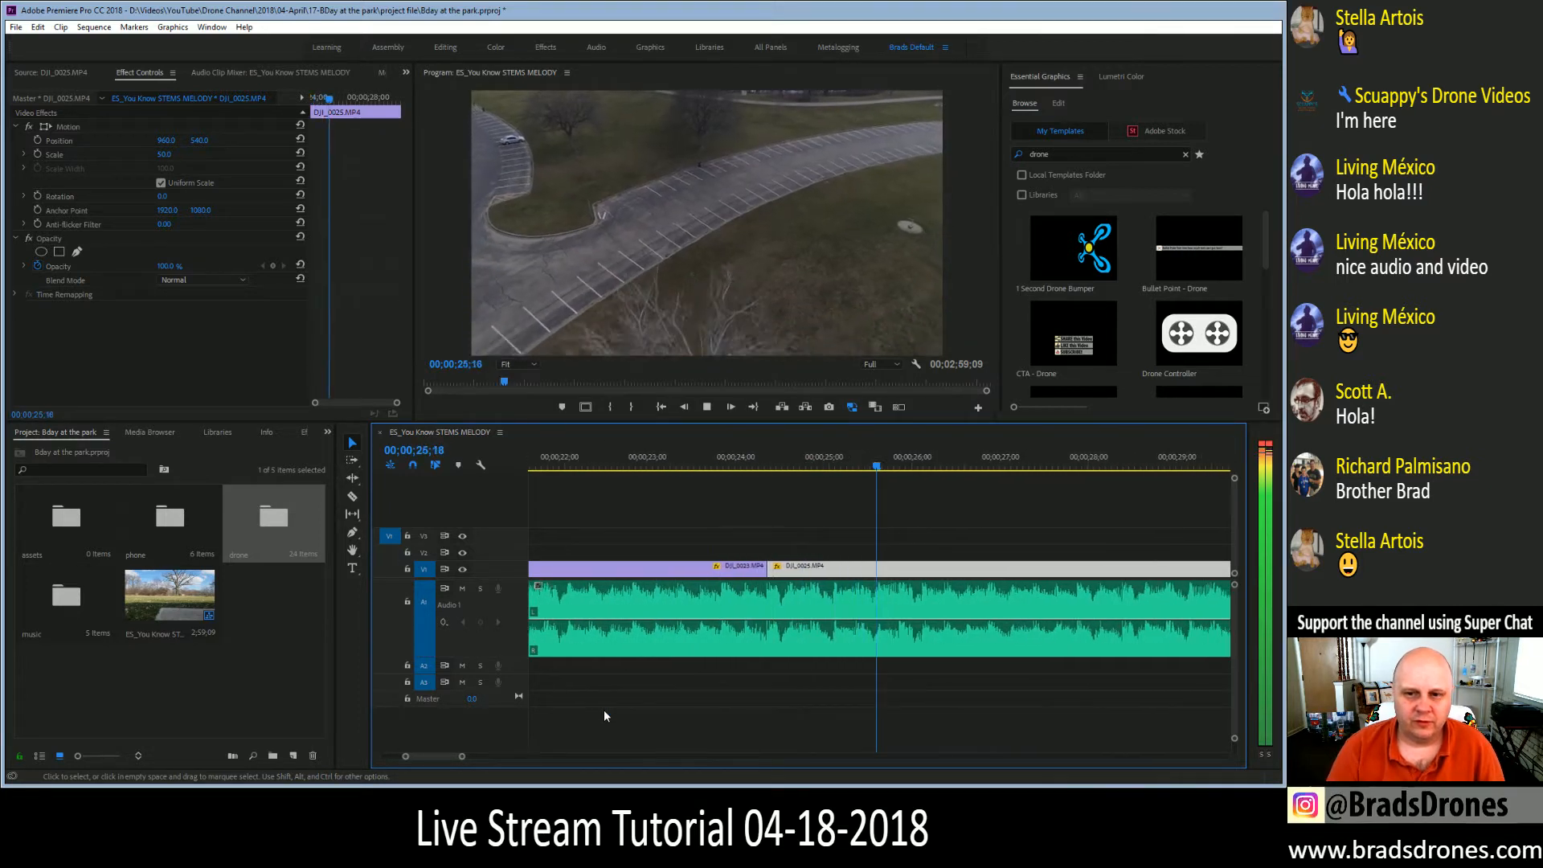
{"action": "key", "text": "space"}
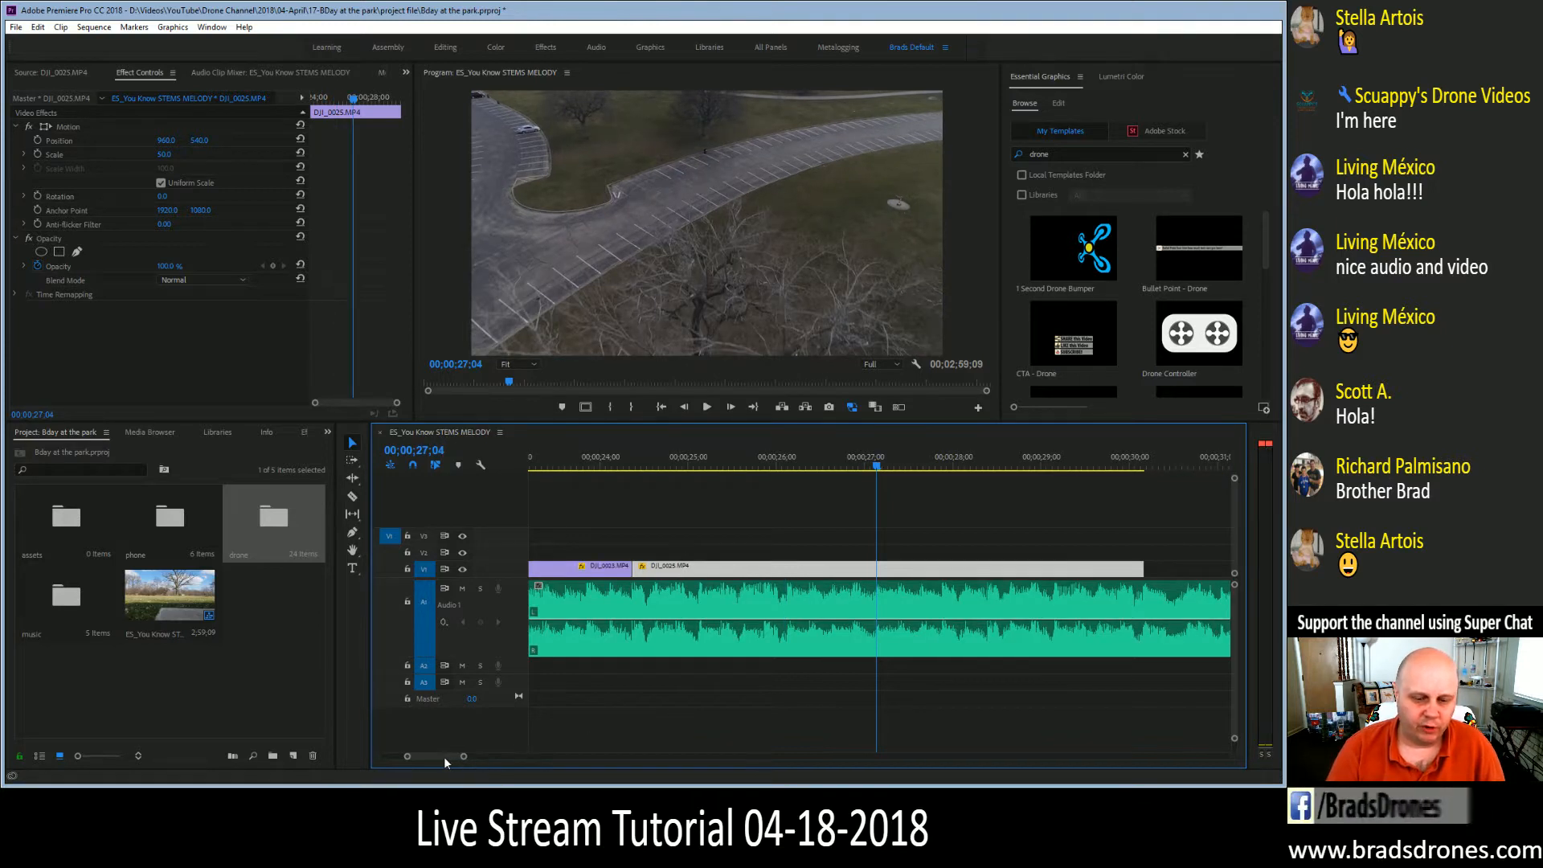
Replay the sequence from 00;00;21;29 across the cut between DJI_0023 and DJI_0025 to check it against the beat
{"action": "left_click_drag", "start_coordinate": [447, 758], "coordinate": [445, 758]}
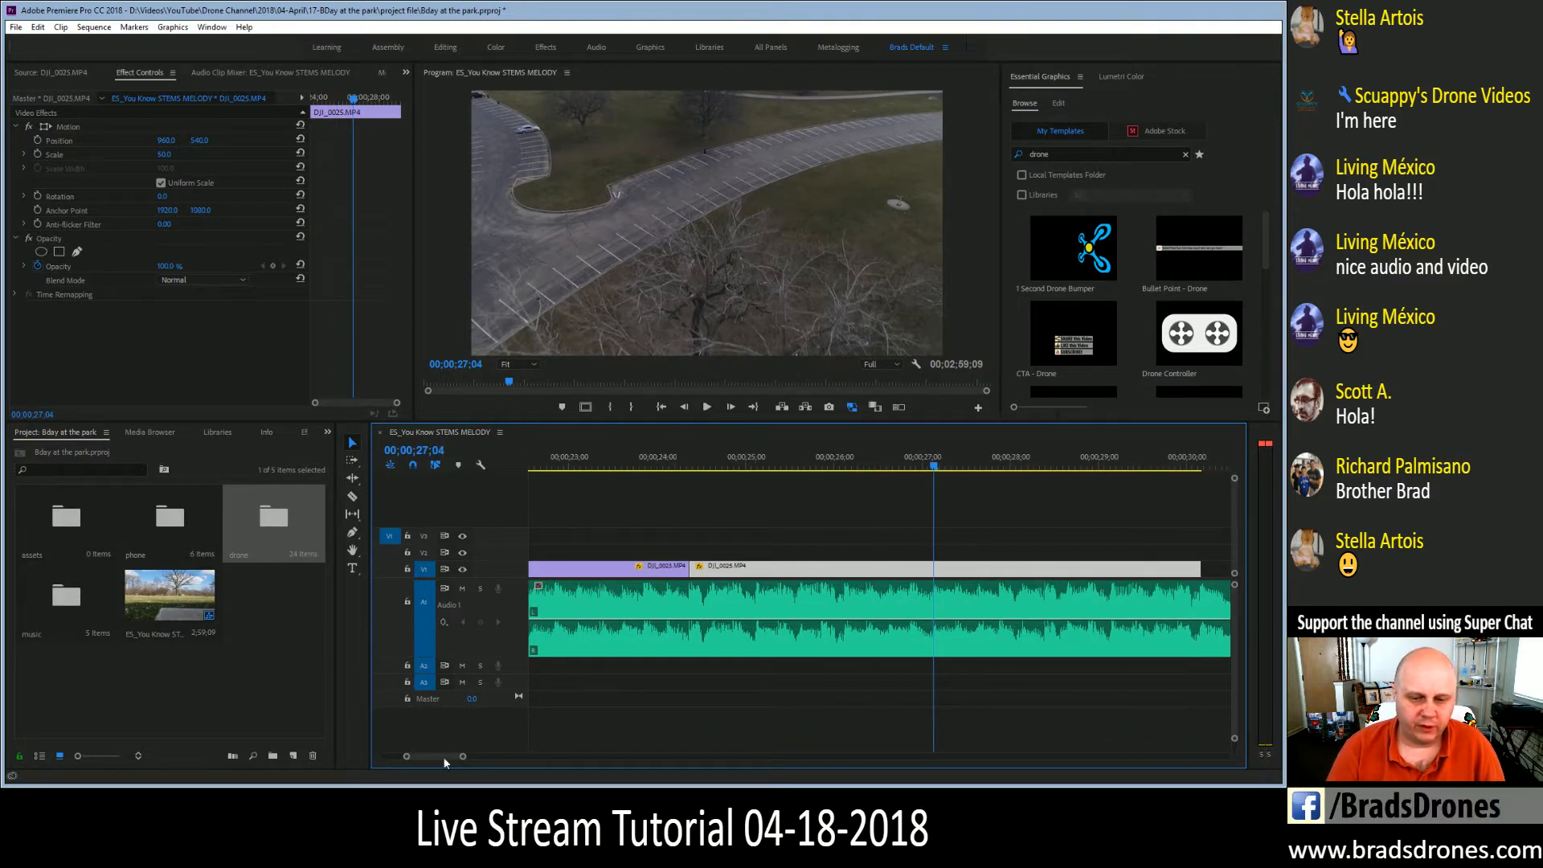
{"action": "left_click", "coordinate": [575, 464]}
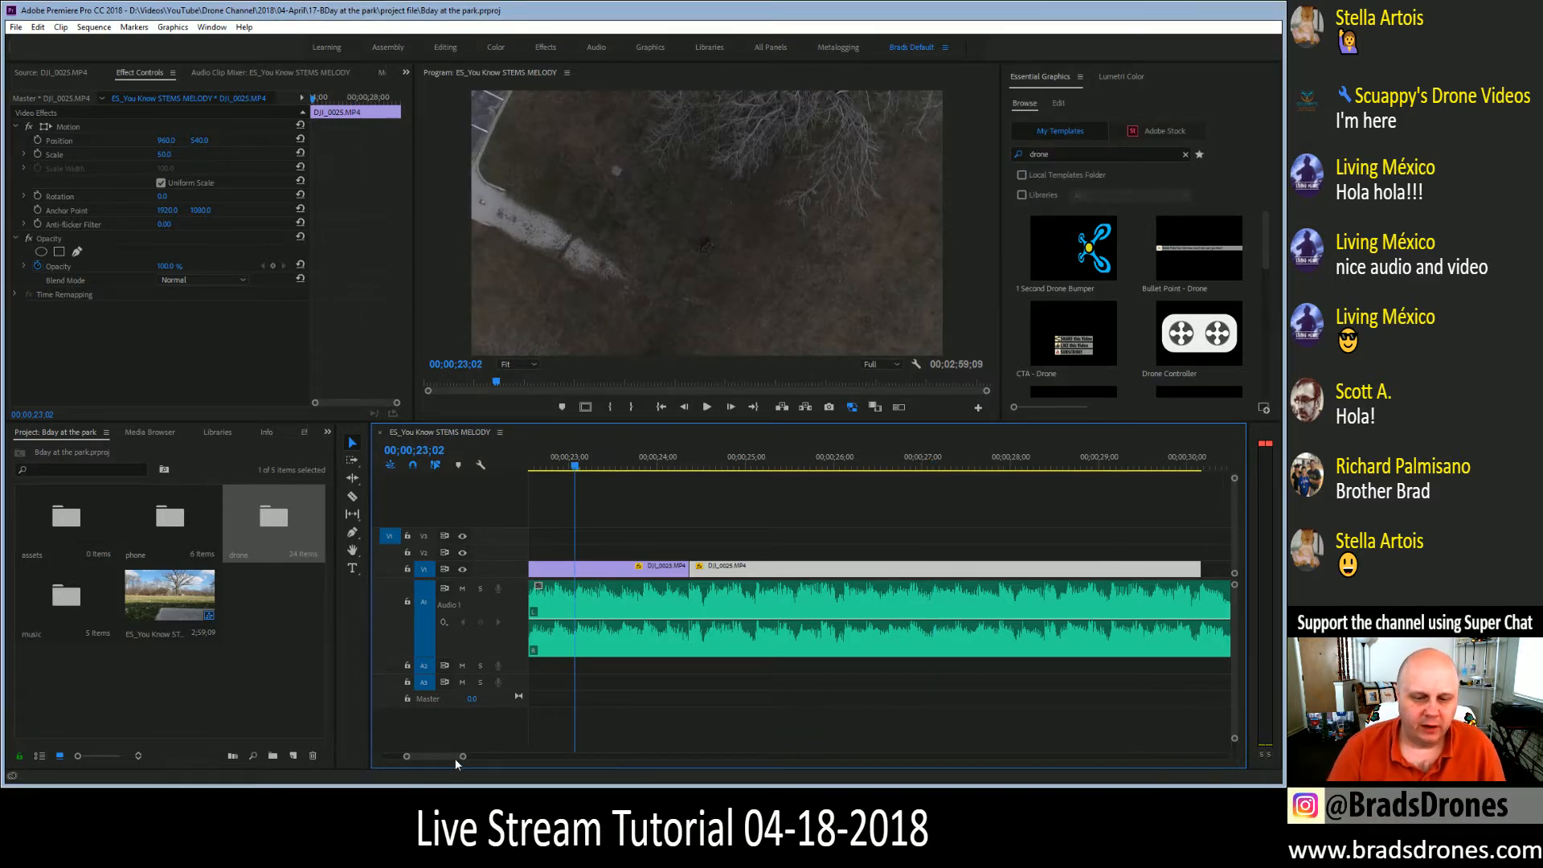
{"action": "scroll", "coordinate": [455, 758], "scroll_direction": "up", "scroll_amount": 2}
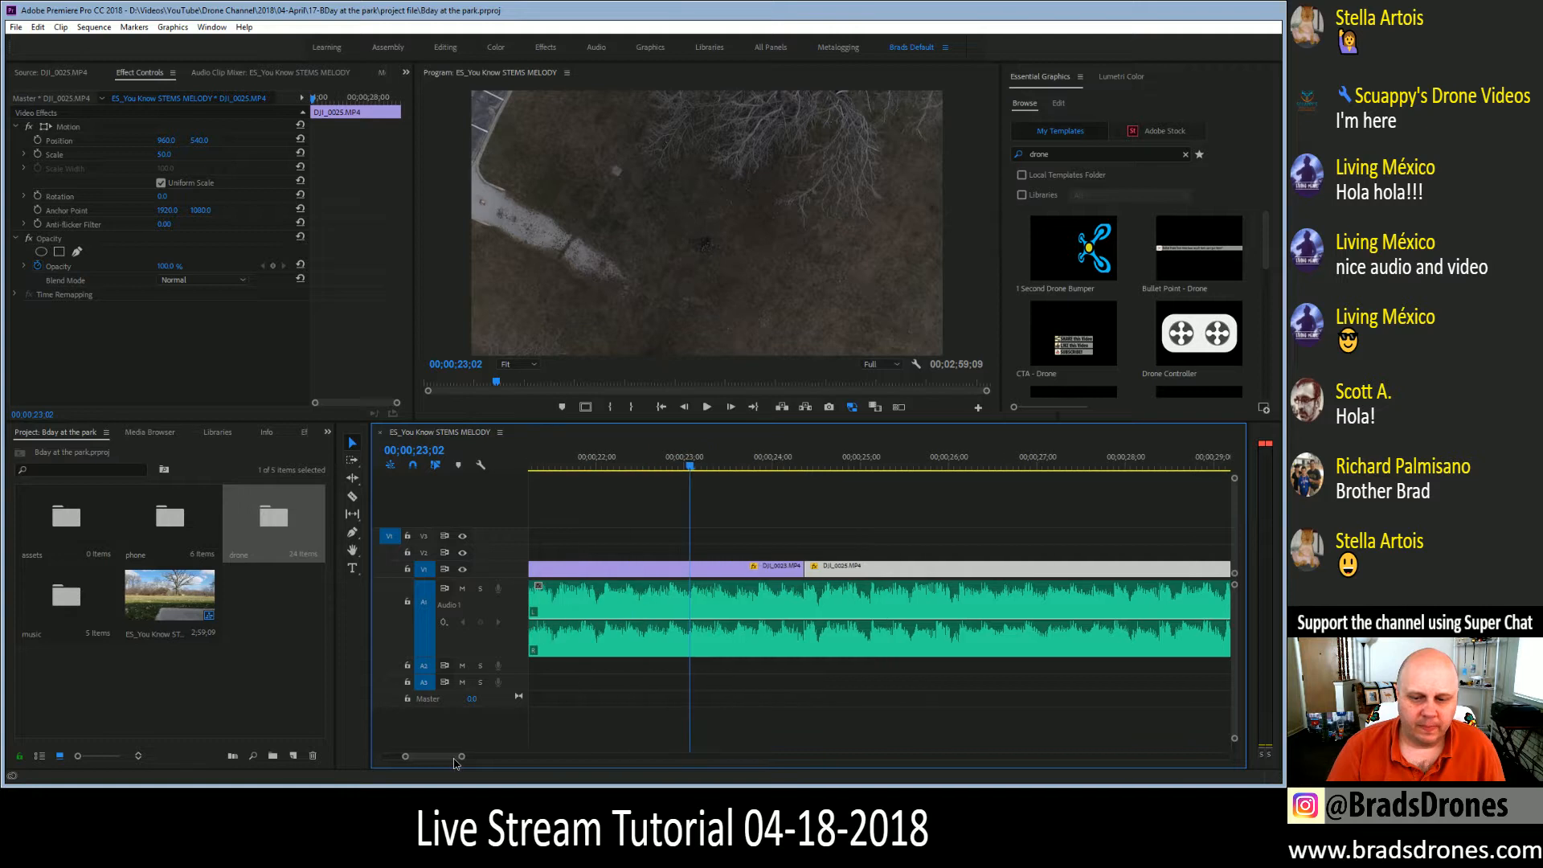
{"action": "left_click", "coordinate": [594, 465]}
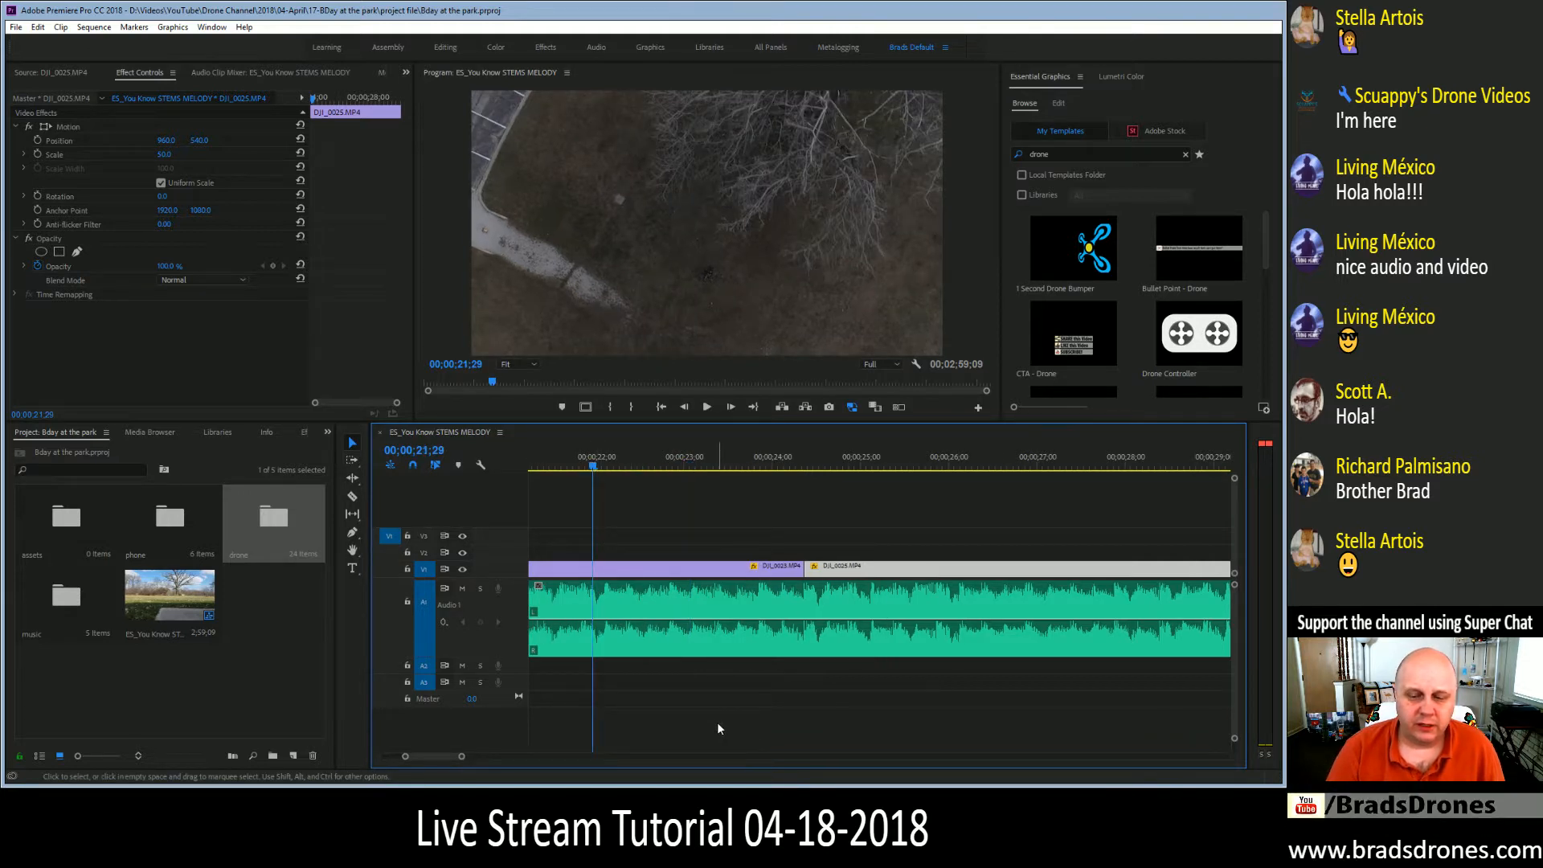
{"action": "key", "text": "space"}
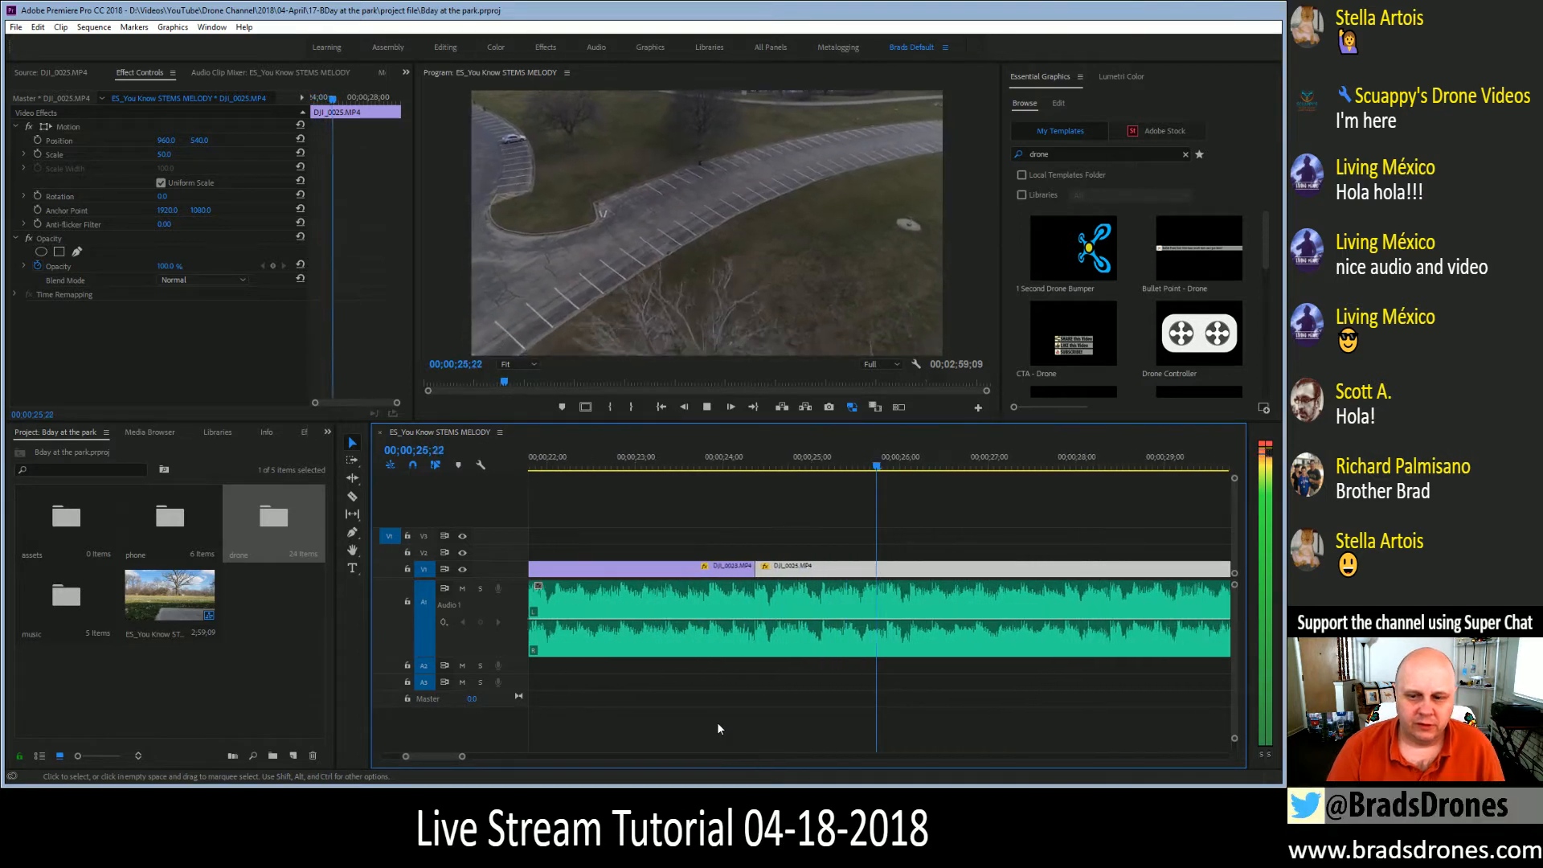
{"action": "key", "text": "space"}
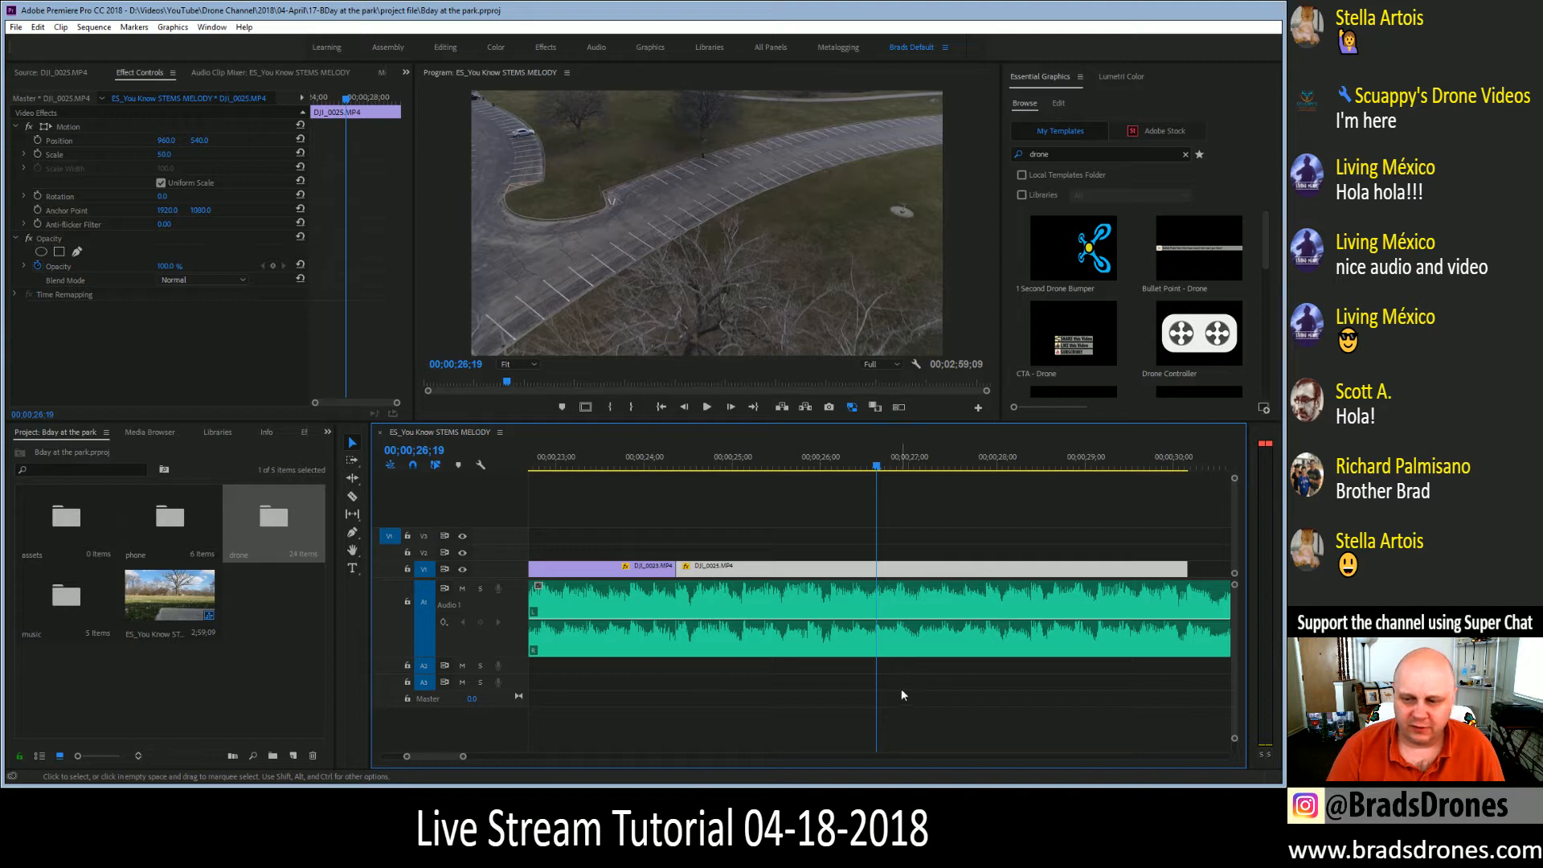
{"action": "left_click_drag", "start_coordinate": [464, 756], "coordinate": [477, 757]}
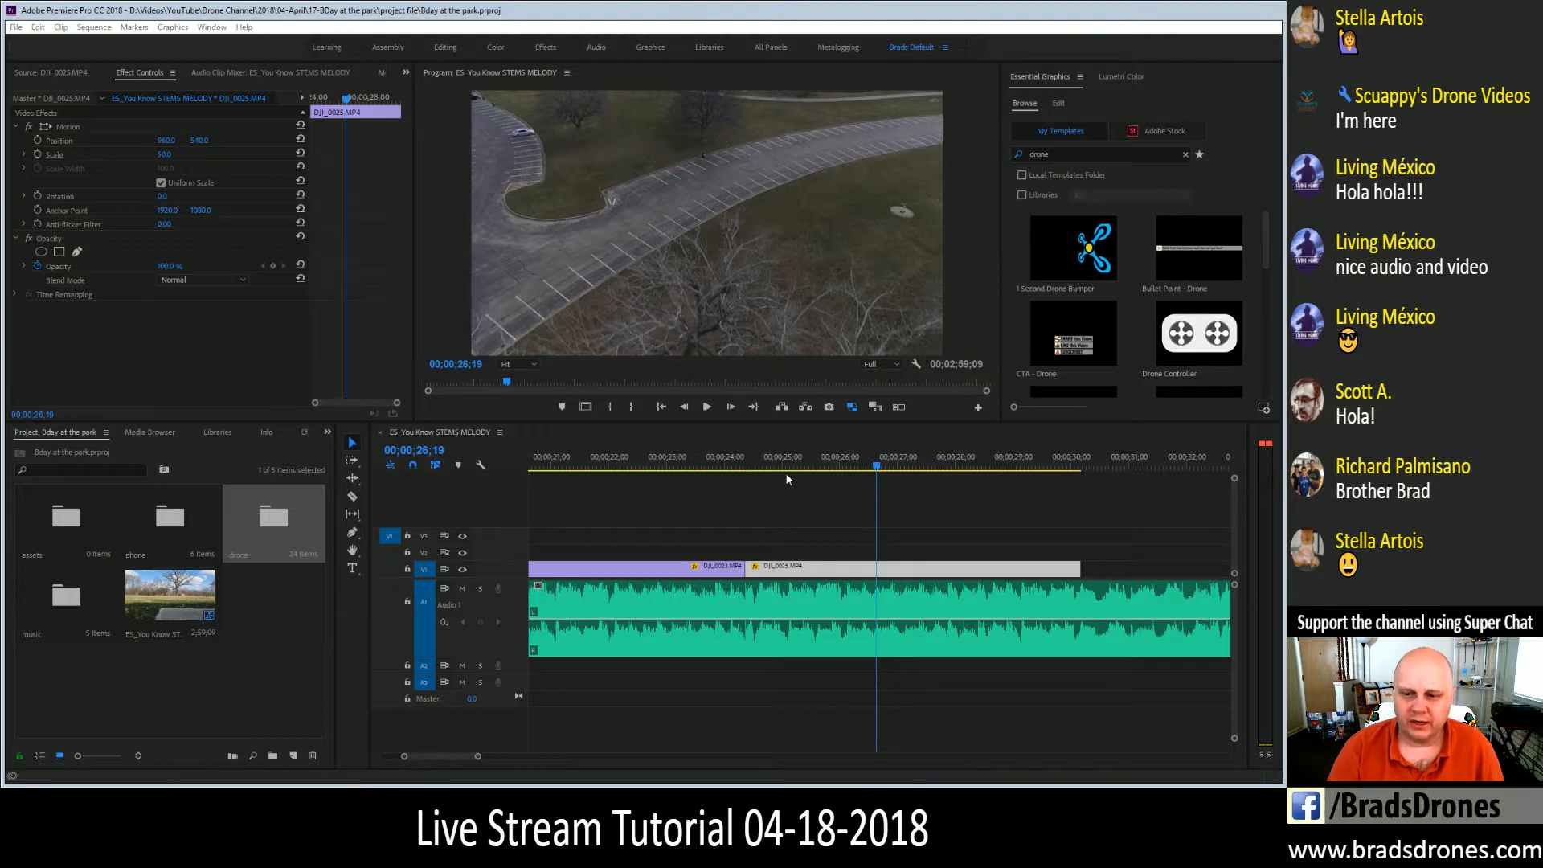
{"action": "left_click", "coordinate": [796, 661]}
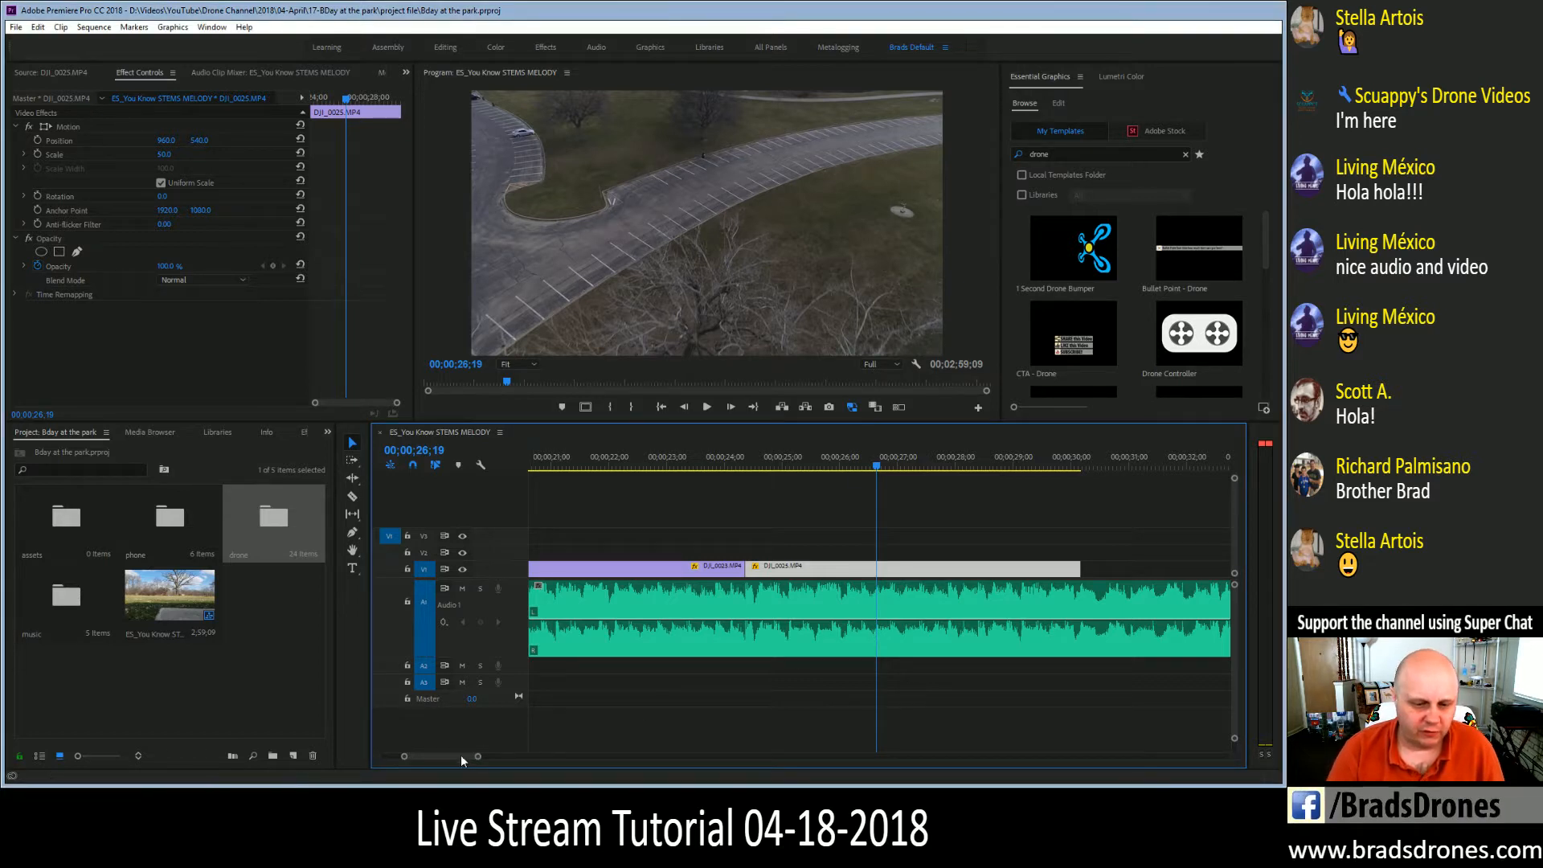
{"action": "scroll", "coordinate": [462, 757], "scroll_direction": "right", "scroll_amount": 3}
{"action": "scroll", "coordinate": [463, 759], "scroll_direction": "right", "scroll_amount": 2}
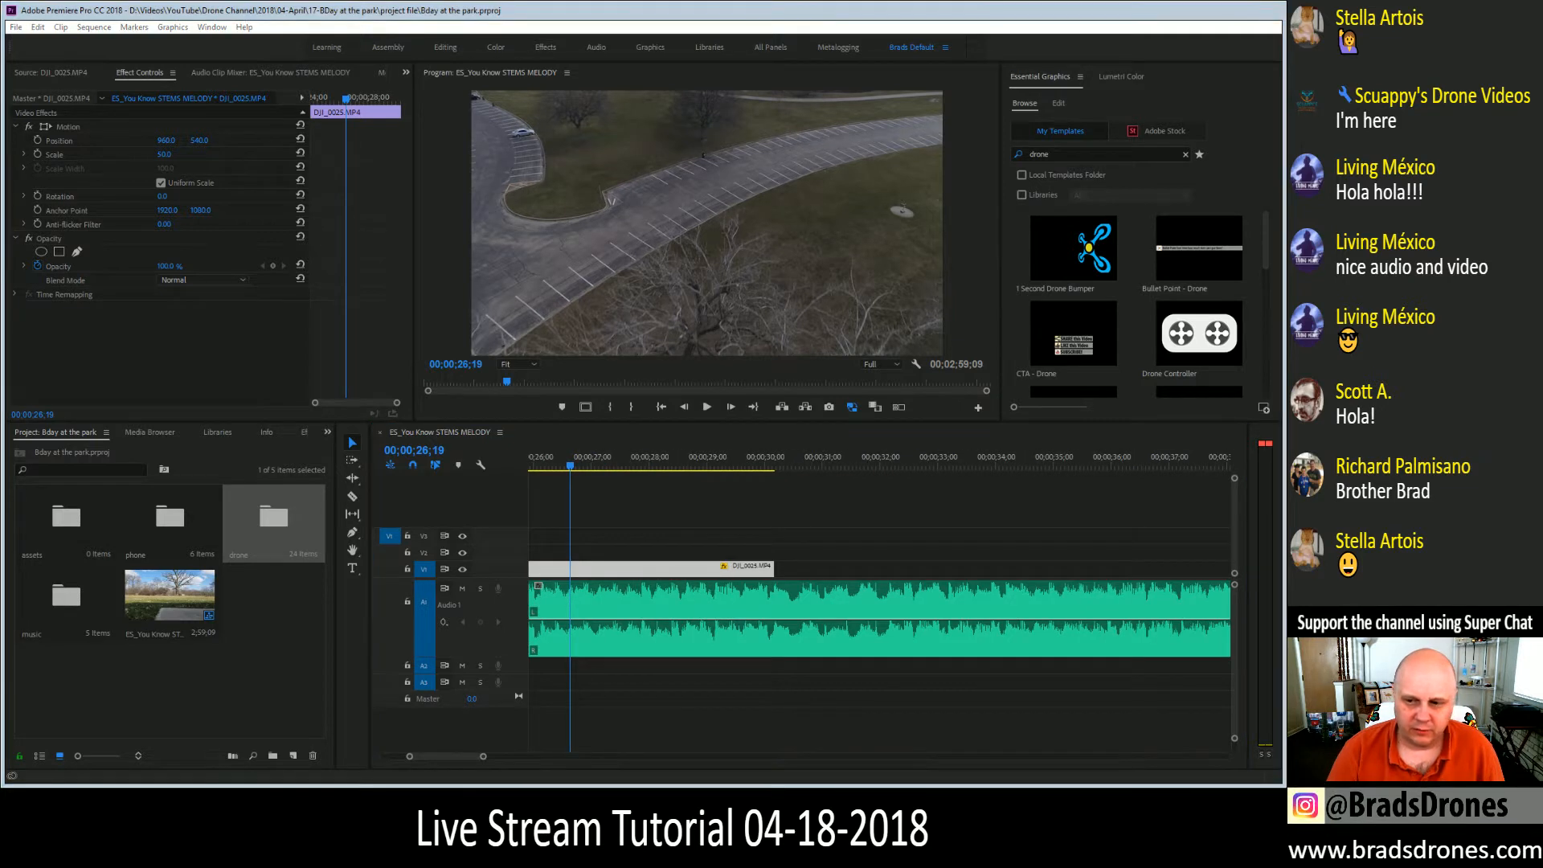
{"action": "key", "text": "alt+Tab"}
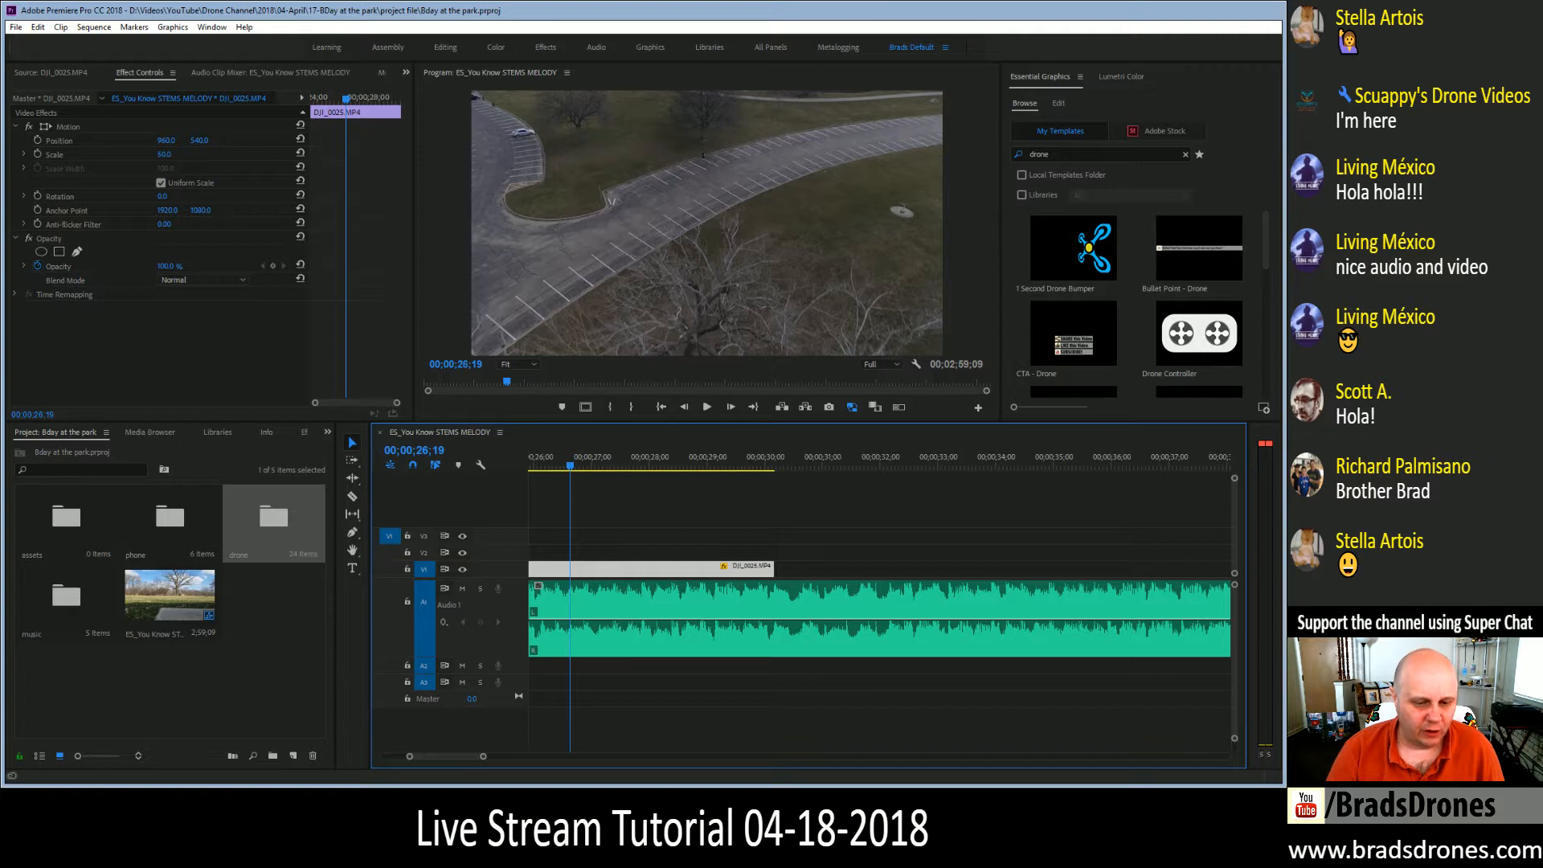
{"action": "key", "text": "alt+Tab"}
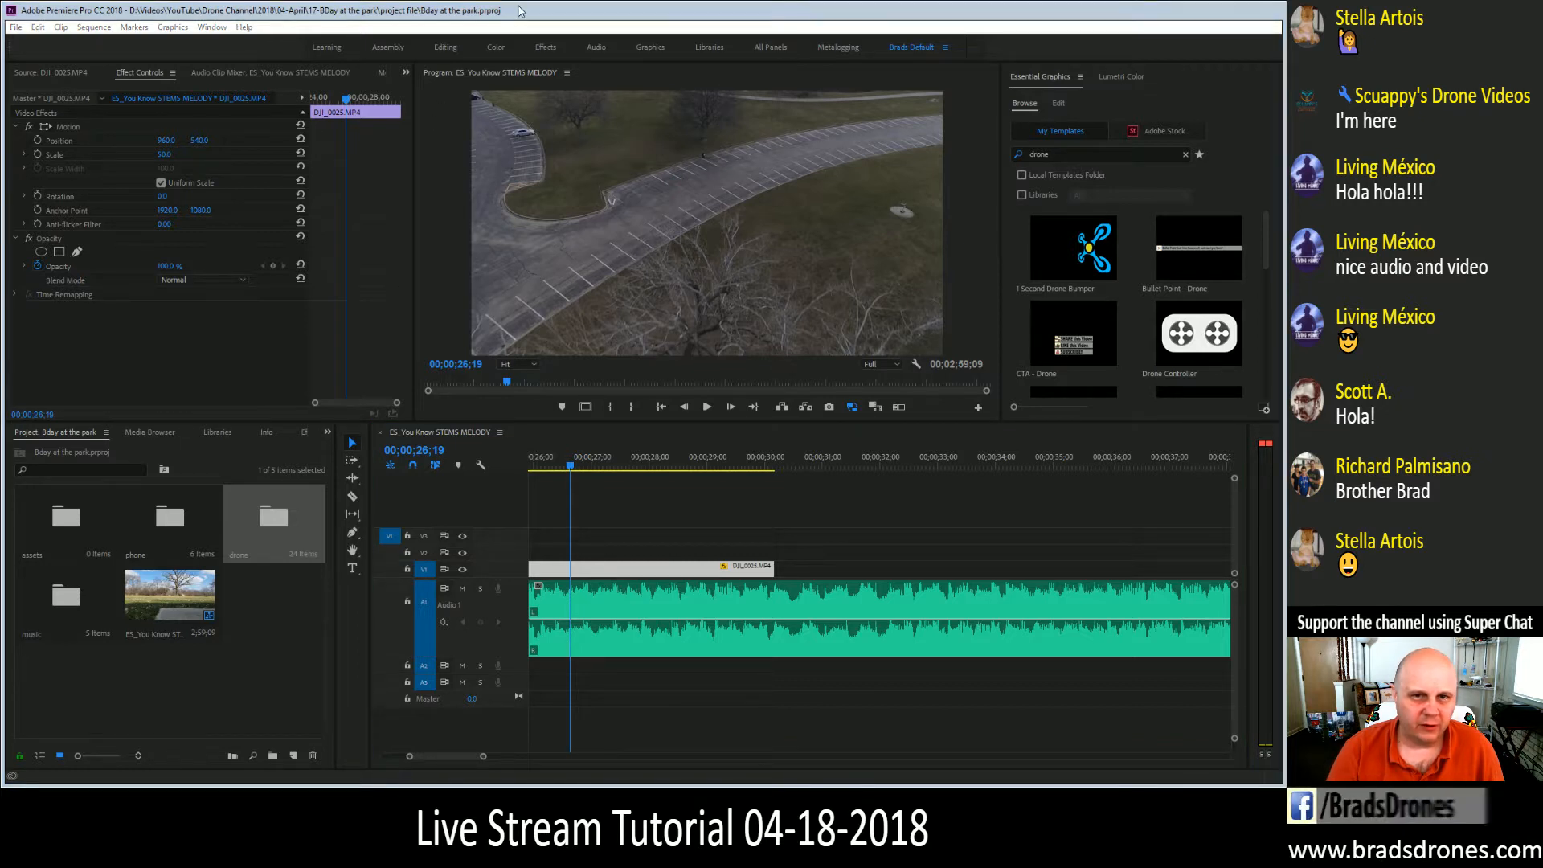
{"action": "key", "text": "alt+Tab"}
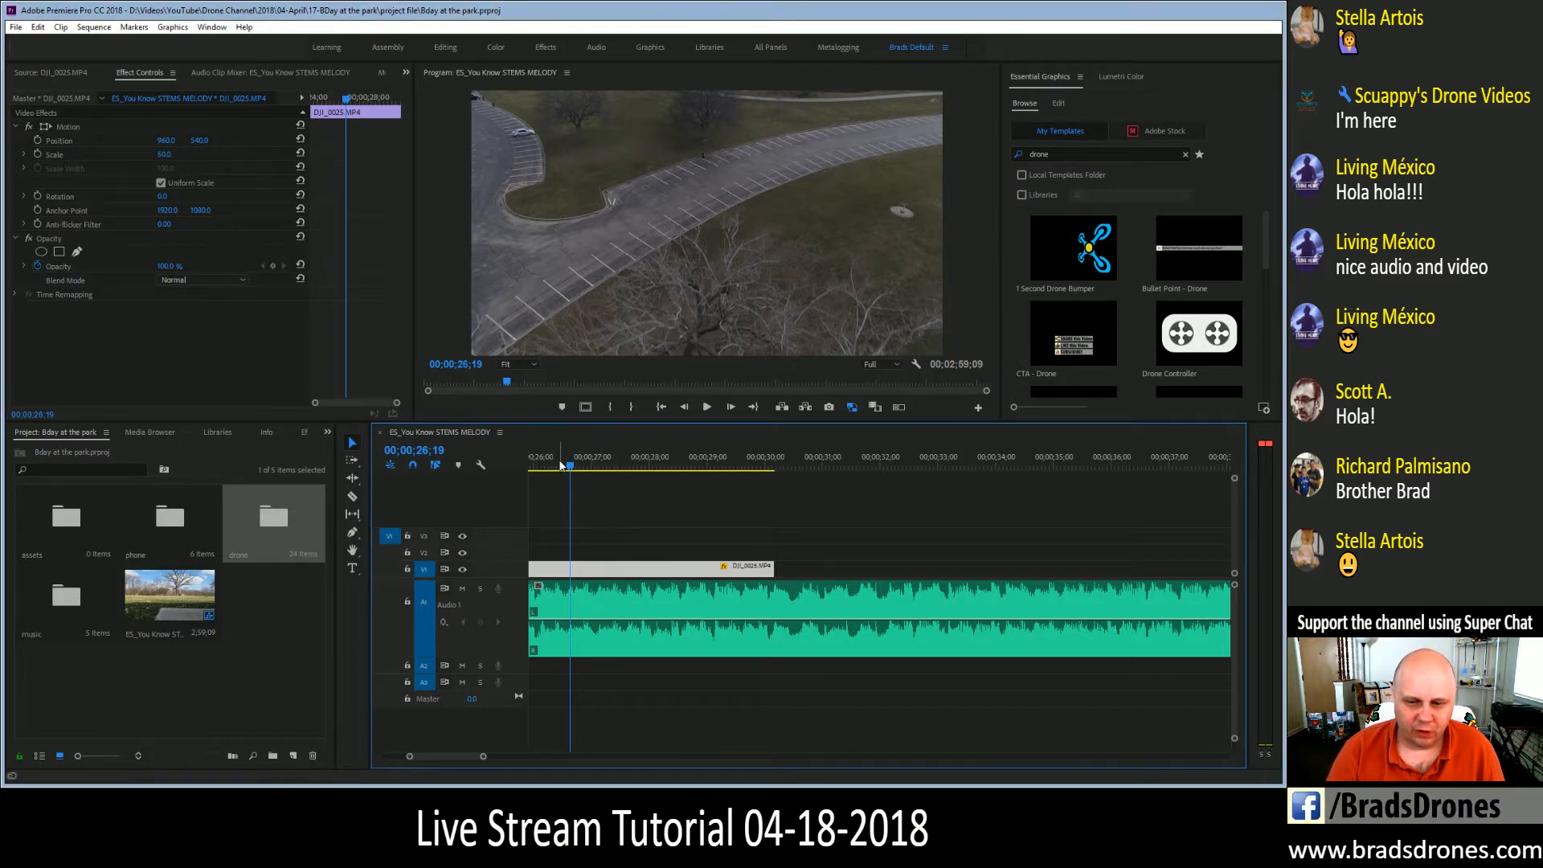
Position the playhead at 00;00;42;07, in the stretch of music beyond the last video clip
{"action": "left_click_drag", "start_coordinate": [568, 464], "coordinate": [787, 472]}
{"action": "left_click", "coordinate": [740, 492]}
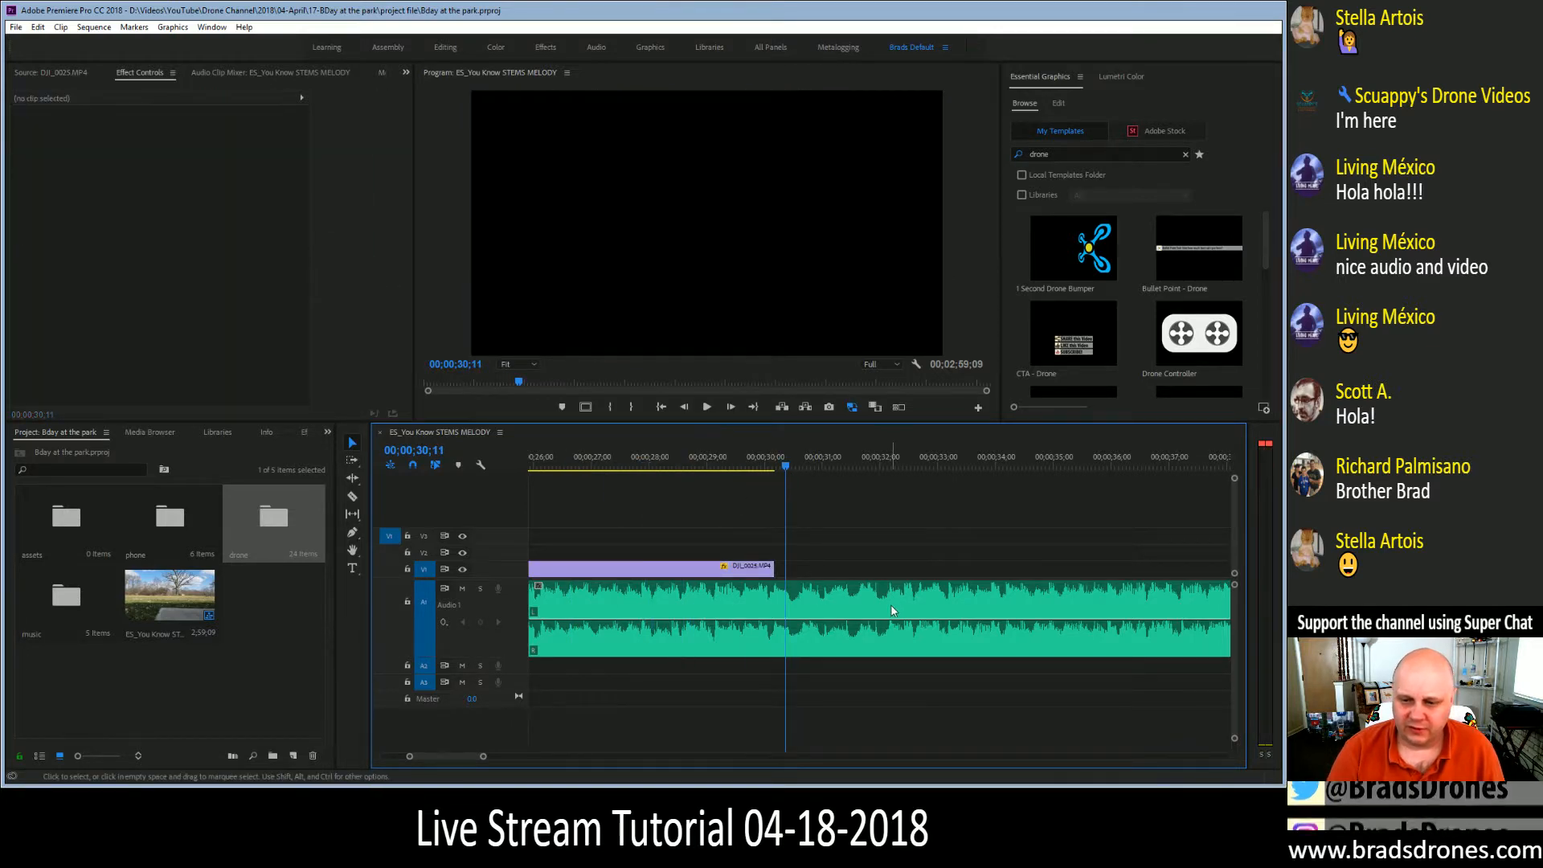
{"action": "left_click_drag", "start_coordinate": [484, 757], "coordinate": [578, 757]}
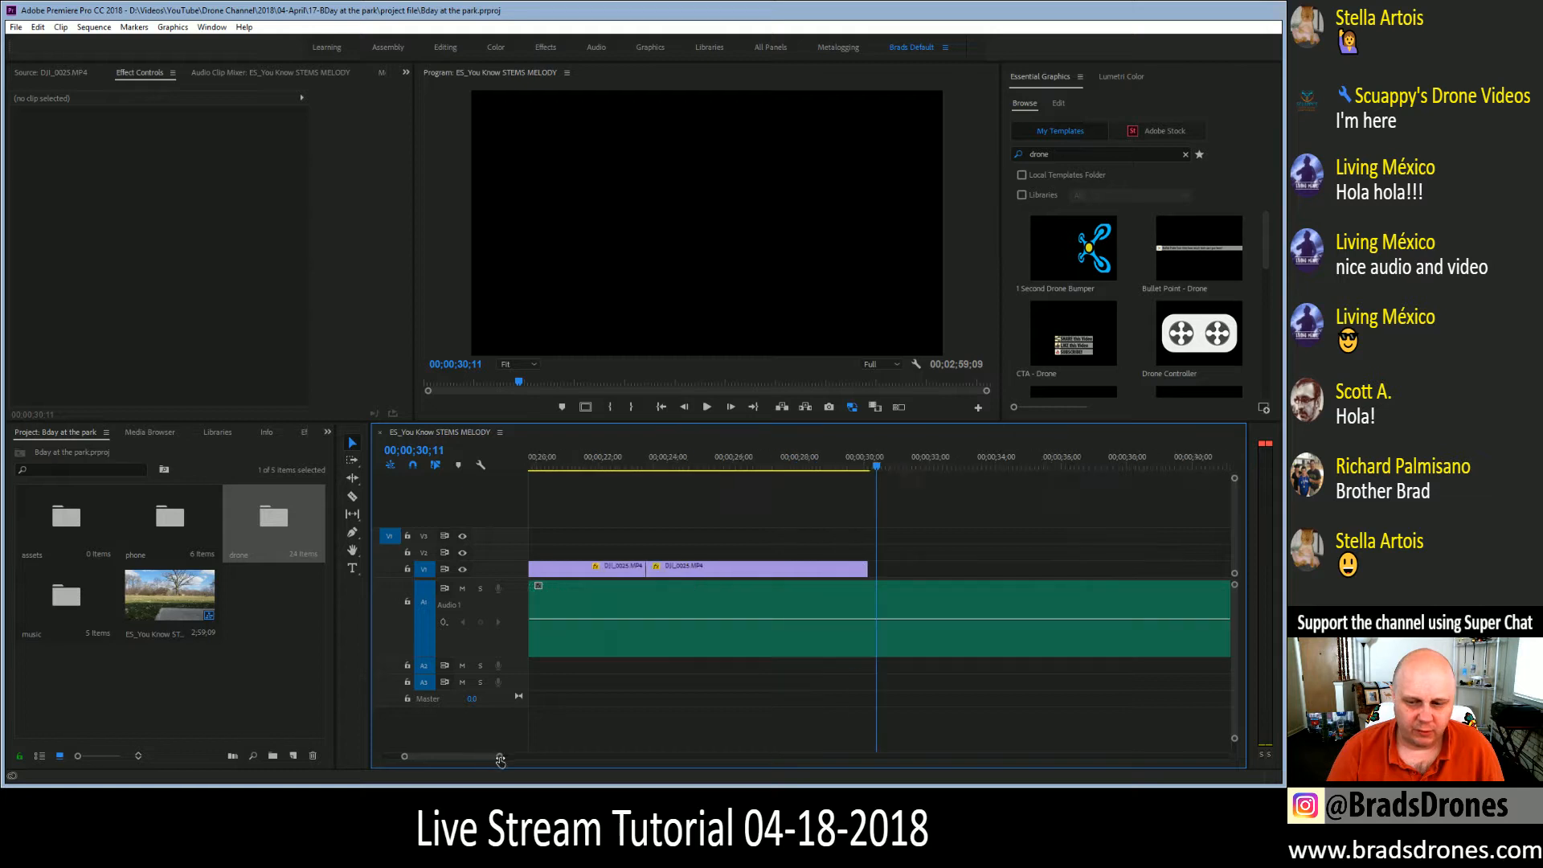
{"action": "left_click", "coordinate": [1026, 461]}
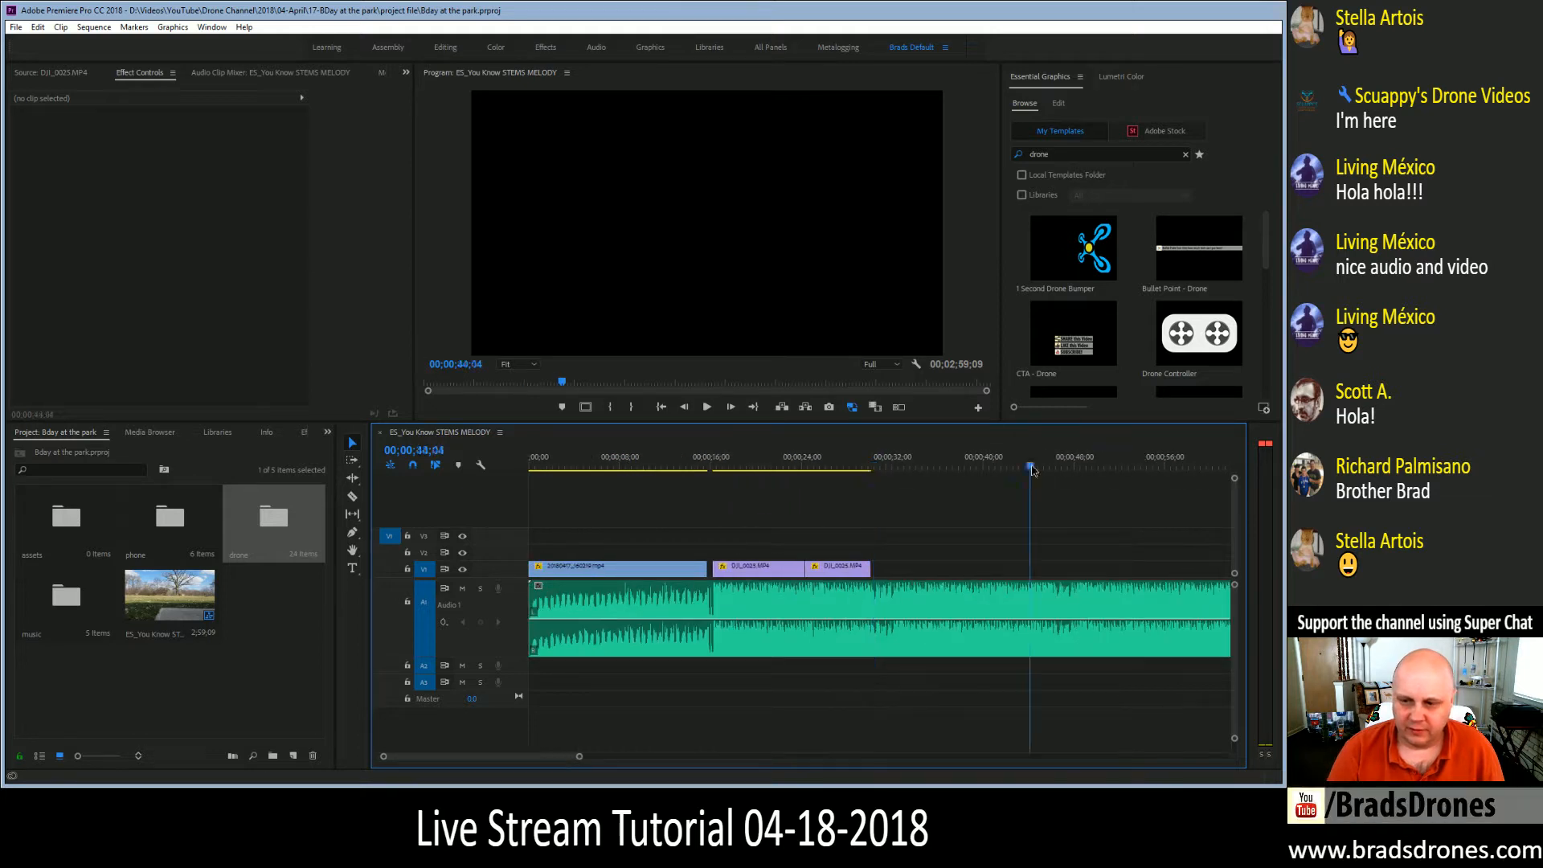
{"action": "left_click_drag", "start_coordinate": [579, 756], "coordinate": [503, 760]}
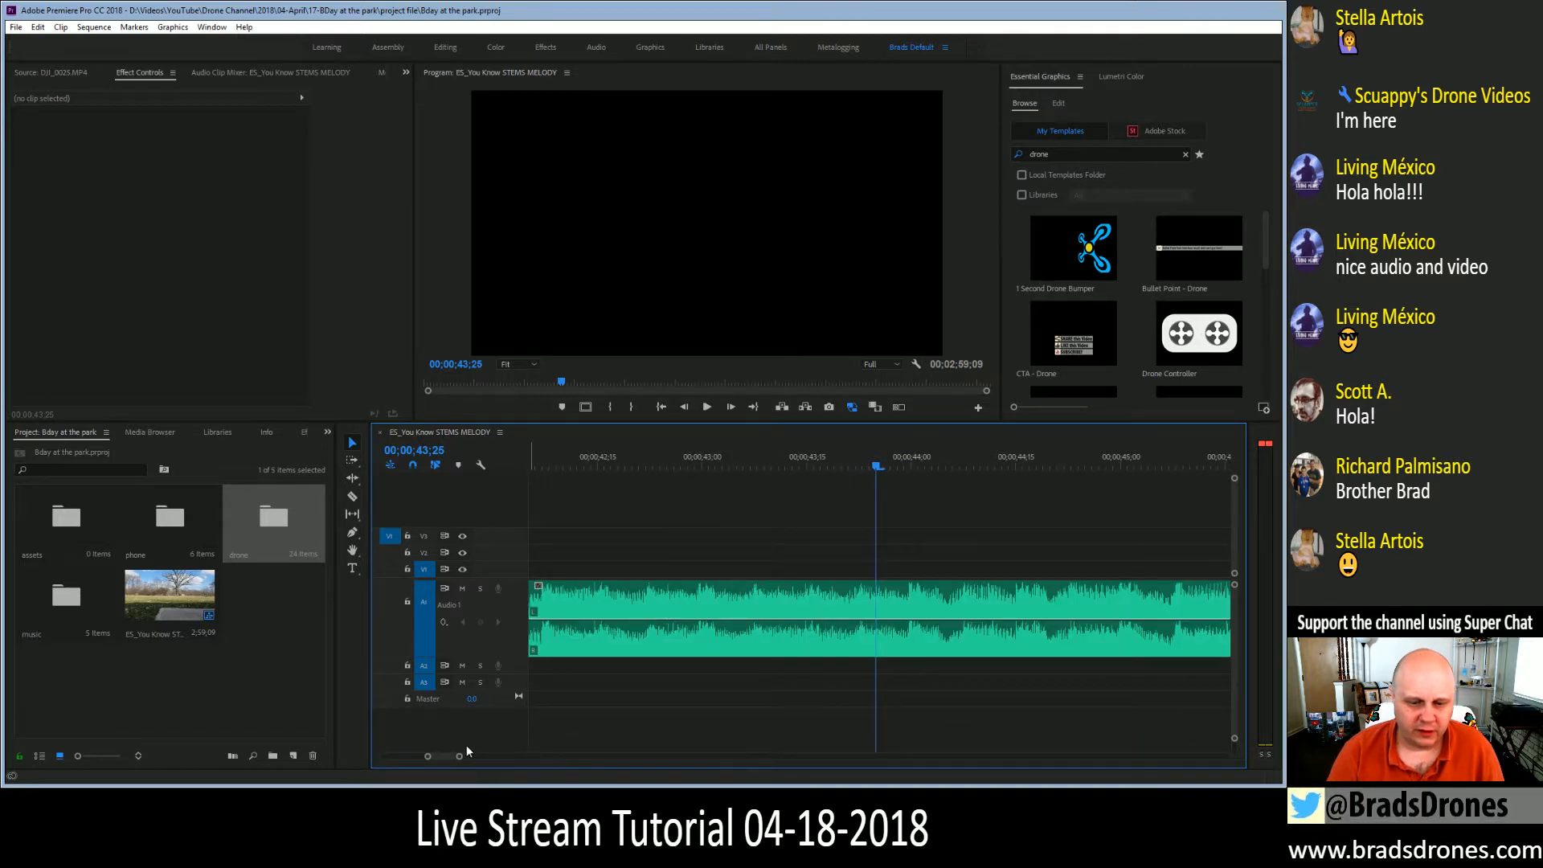
{"action": "left_click_drag", "start_coordinate": [459, 756], "coordinate": [470, 757]}
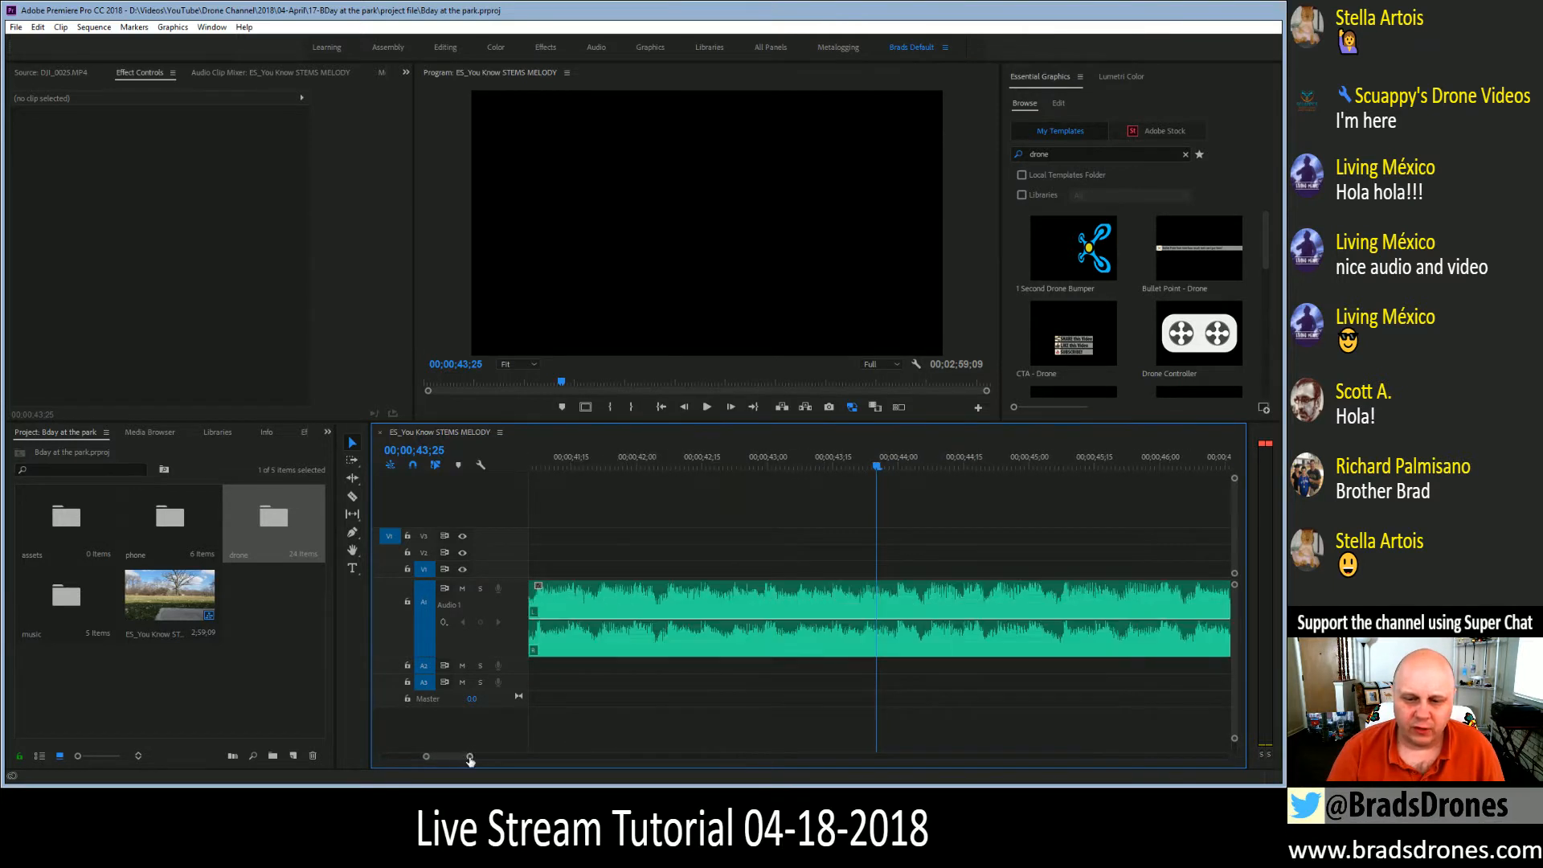
{"action": "left_click", "coordinate": [667, 457]}
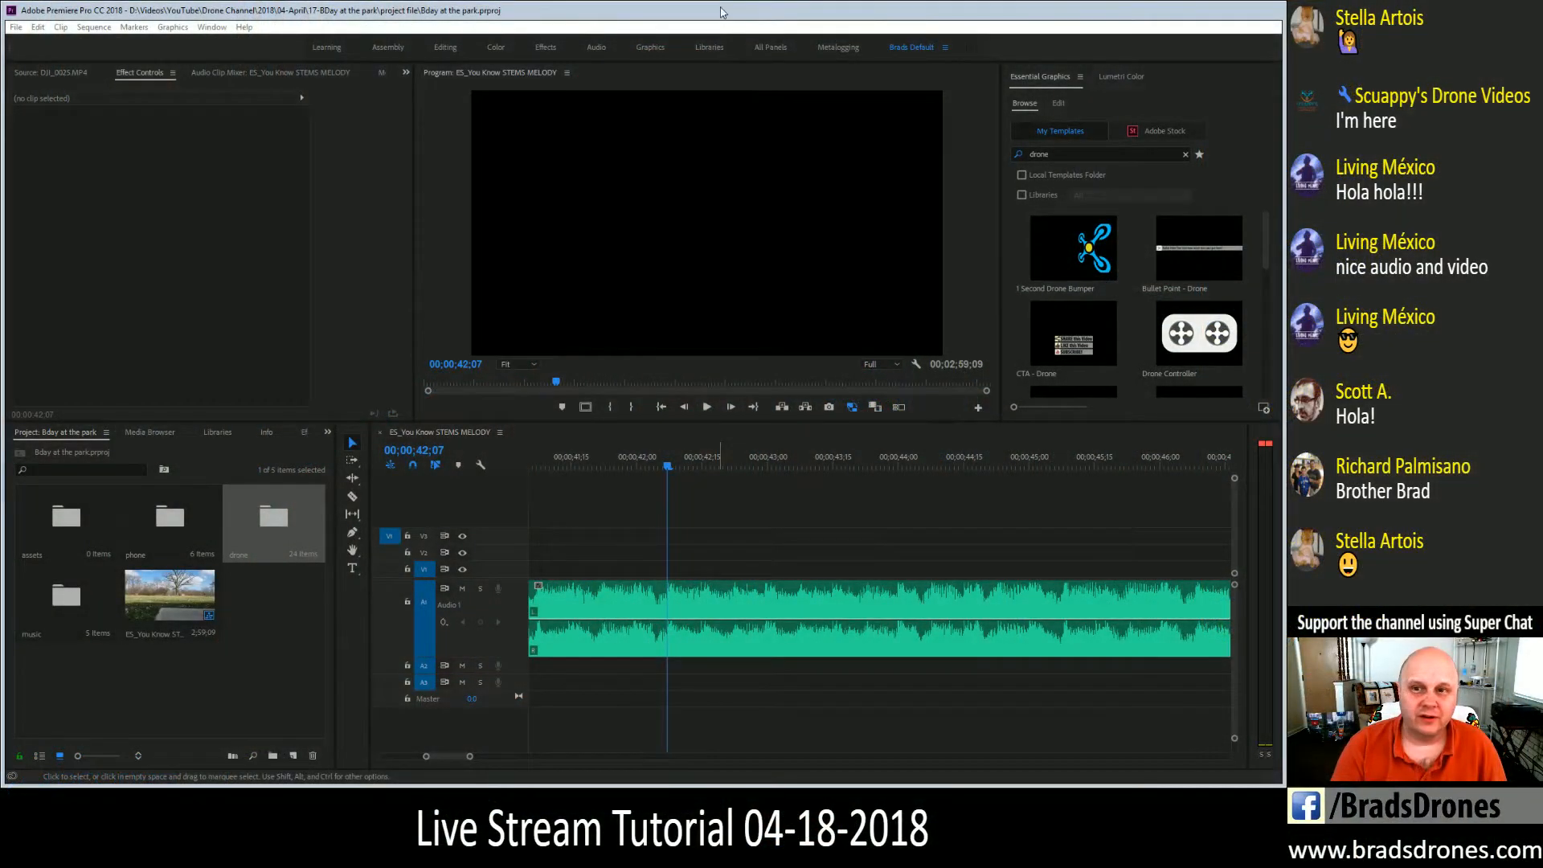
Try adding a marker at 00;00;42;07 on the selected music clip and on the sequence itself, and undo both
{"action": "left_click", "coordinate": [721, 13]}
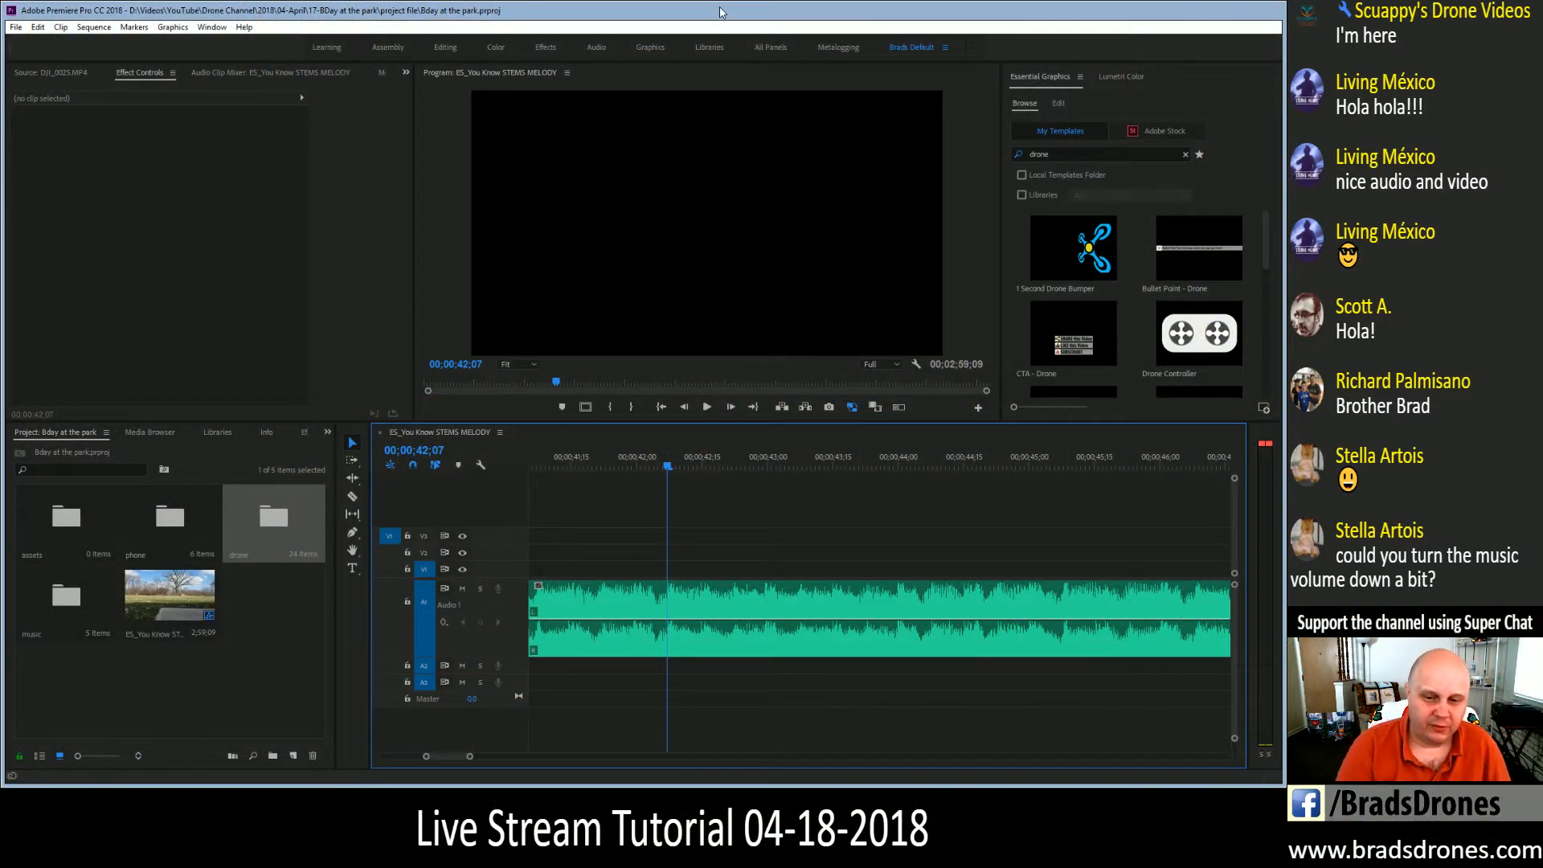
{"action": "left_click", "coordinate": [687, 612]}
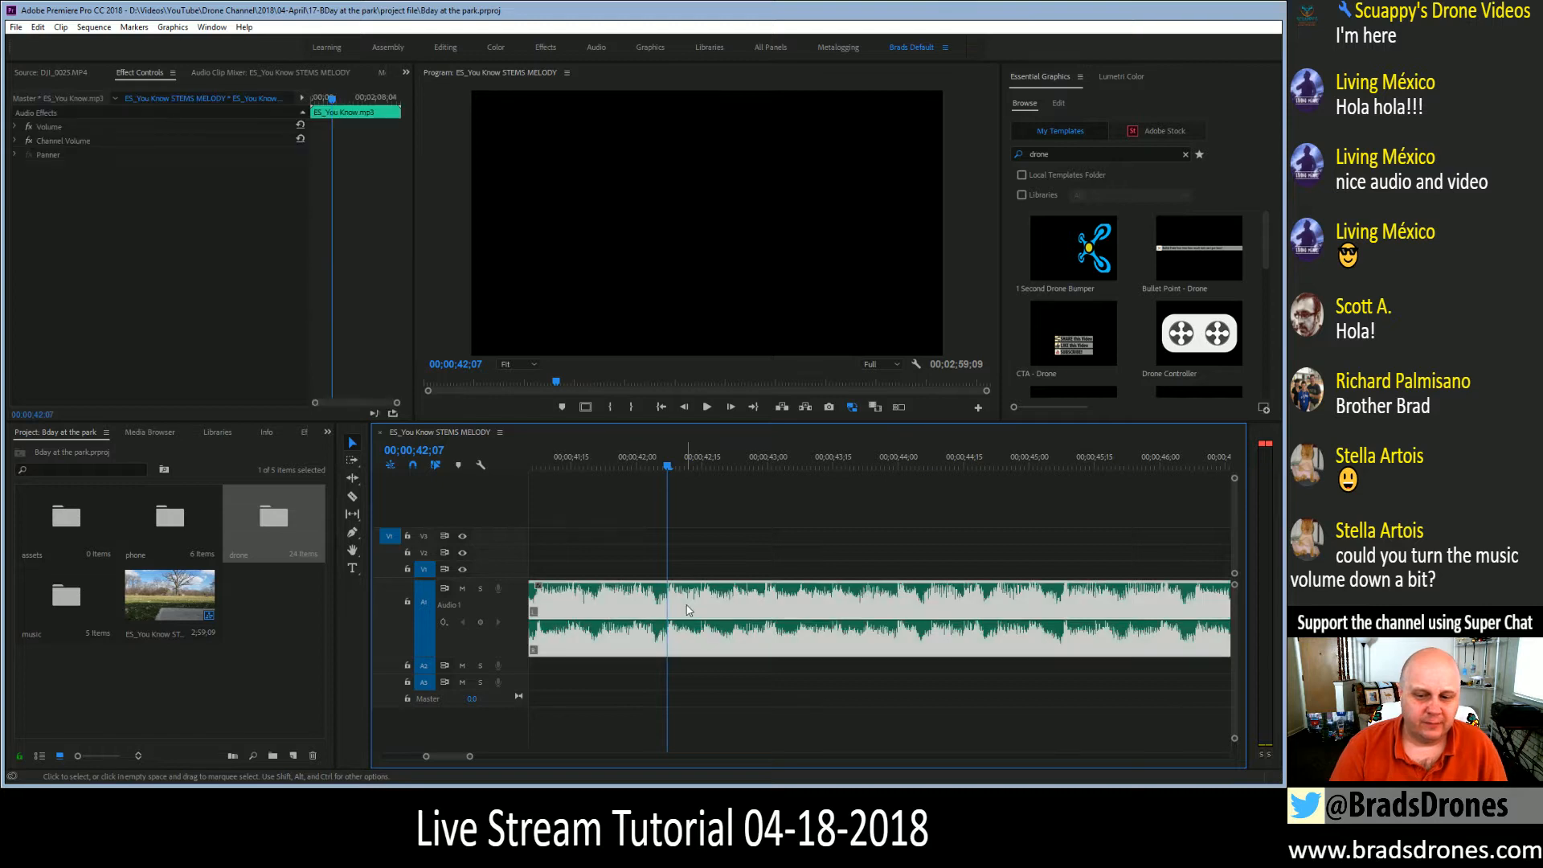
{"action": "left_click", "coordinate": [683, 511]}
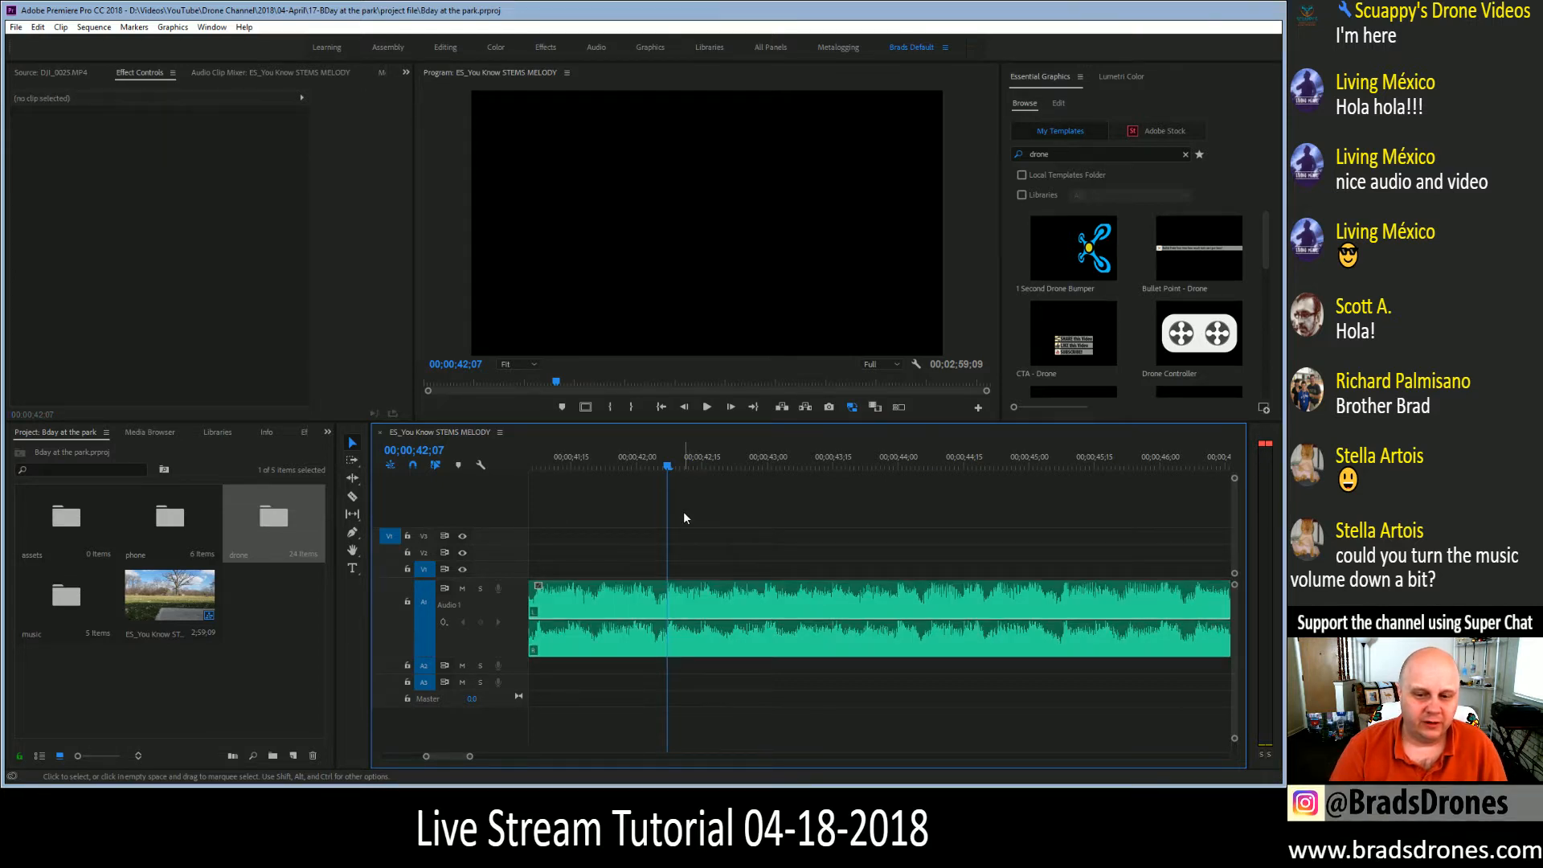
{"action": "left_click", "coordinate": [693, 608]}
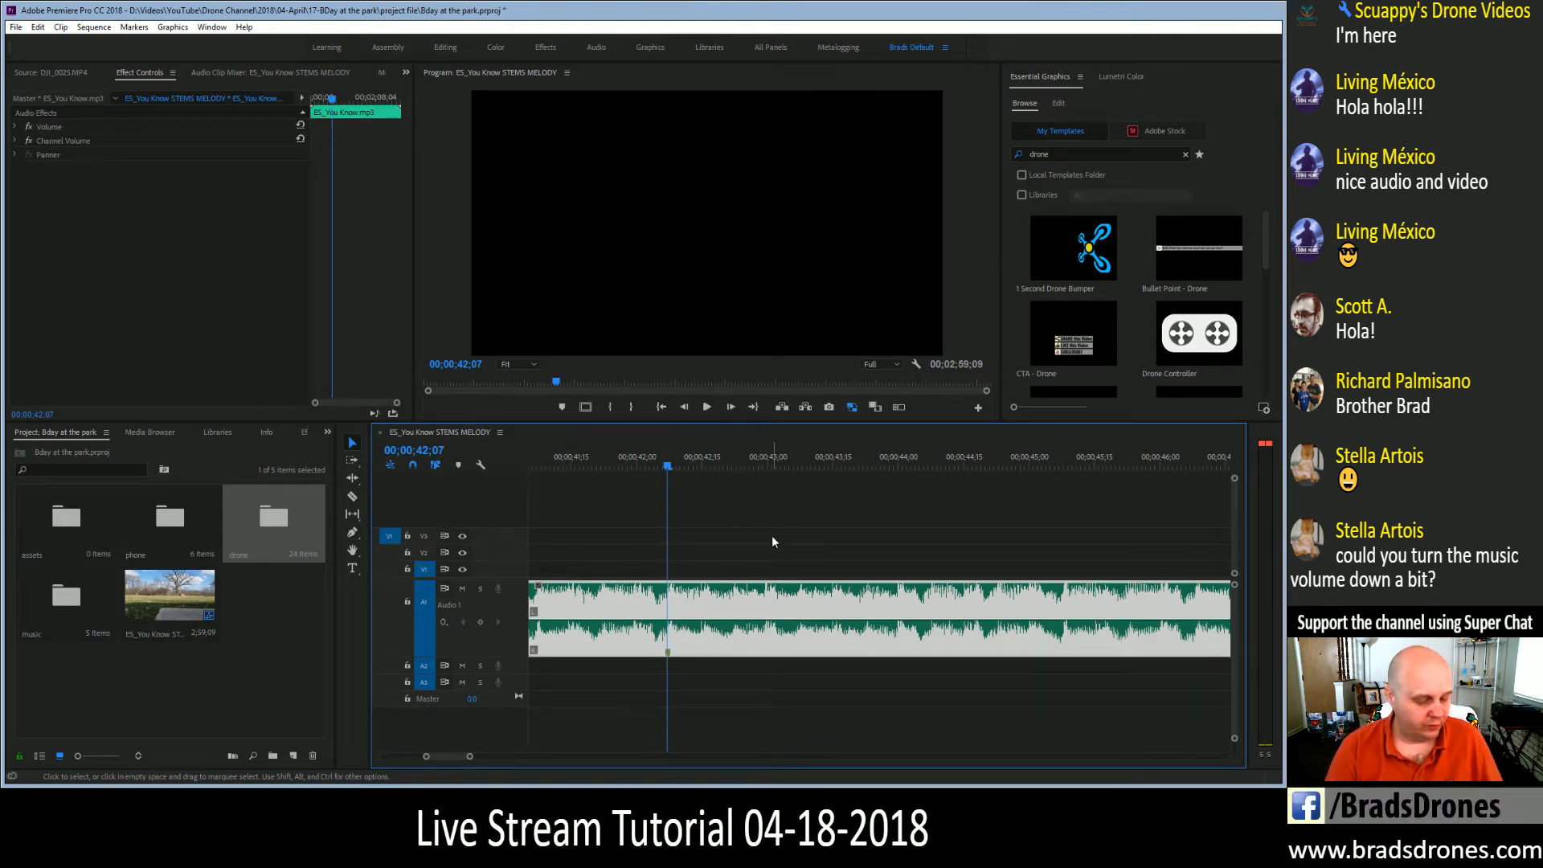
{"action": "left_click", "coordinate": [725, 518]}
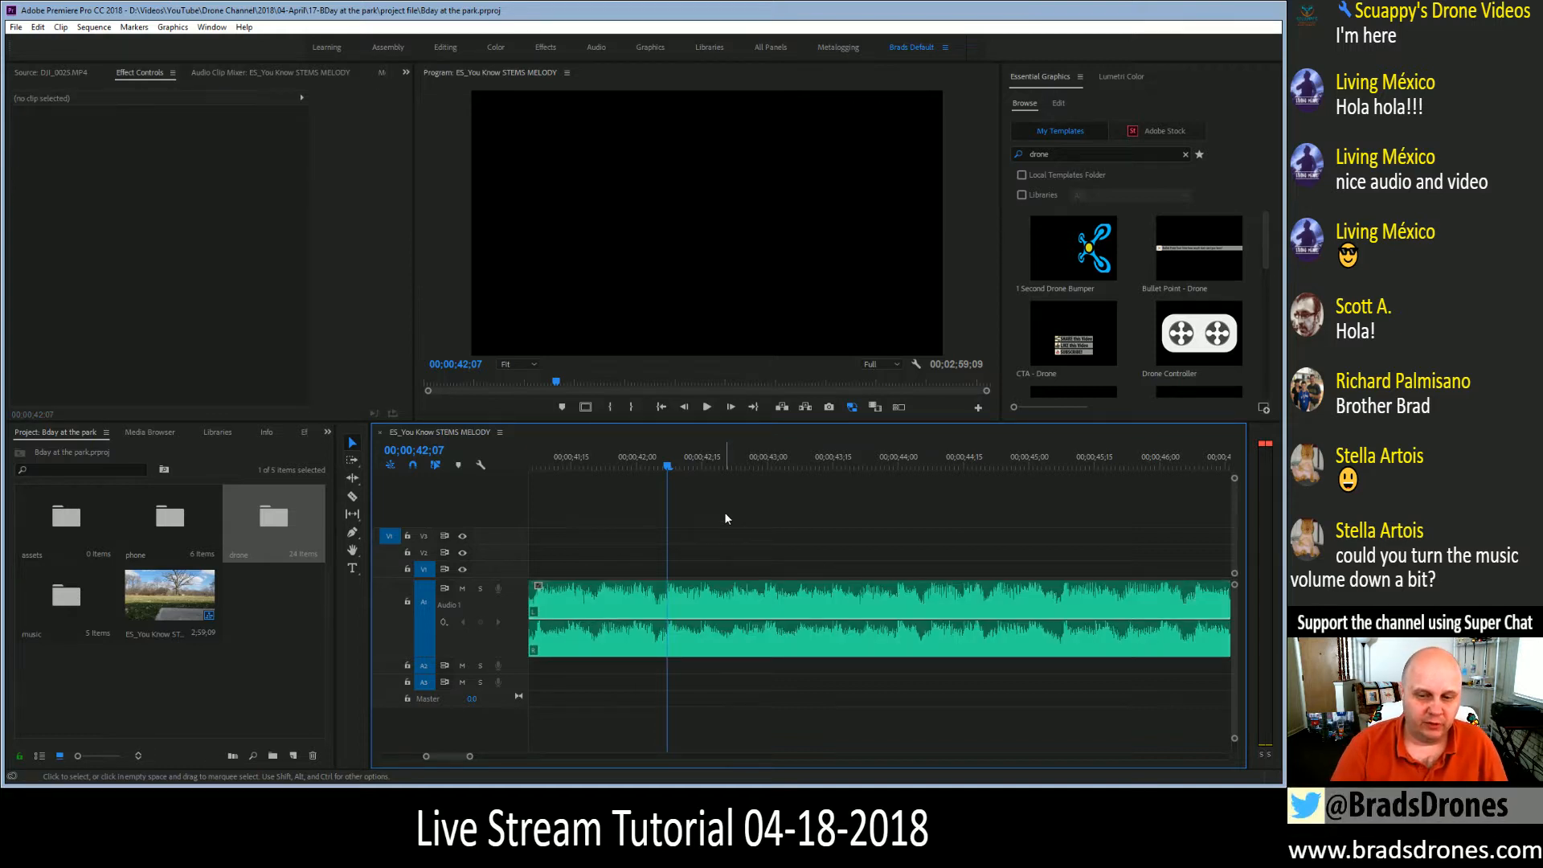
{"action": "key", "text": "m"}
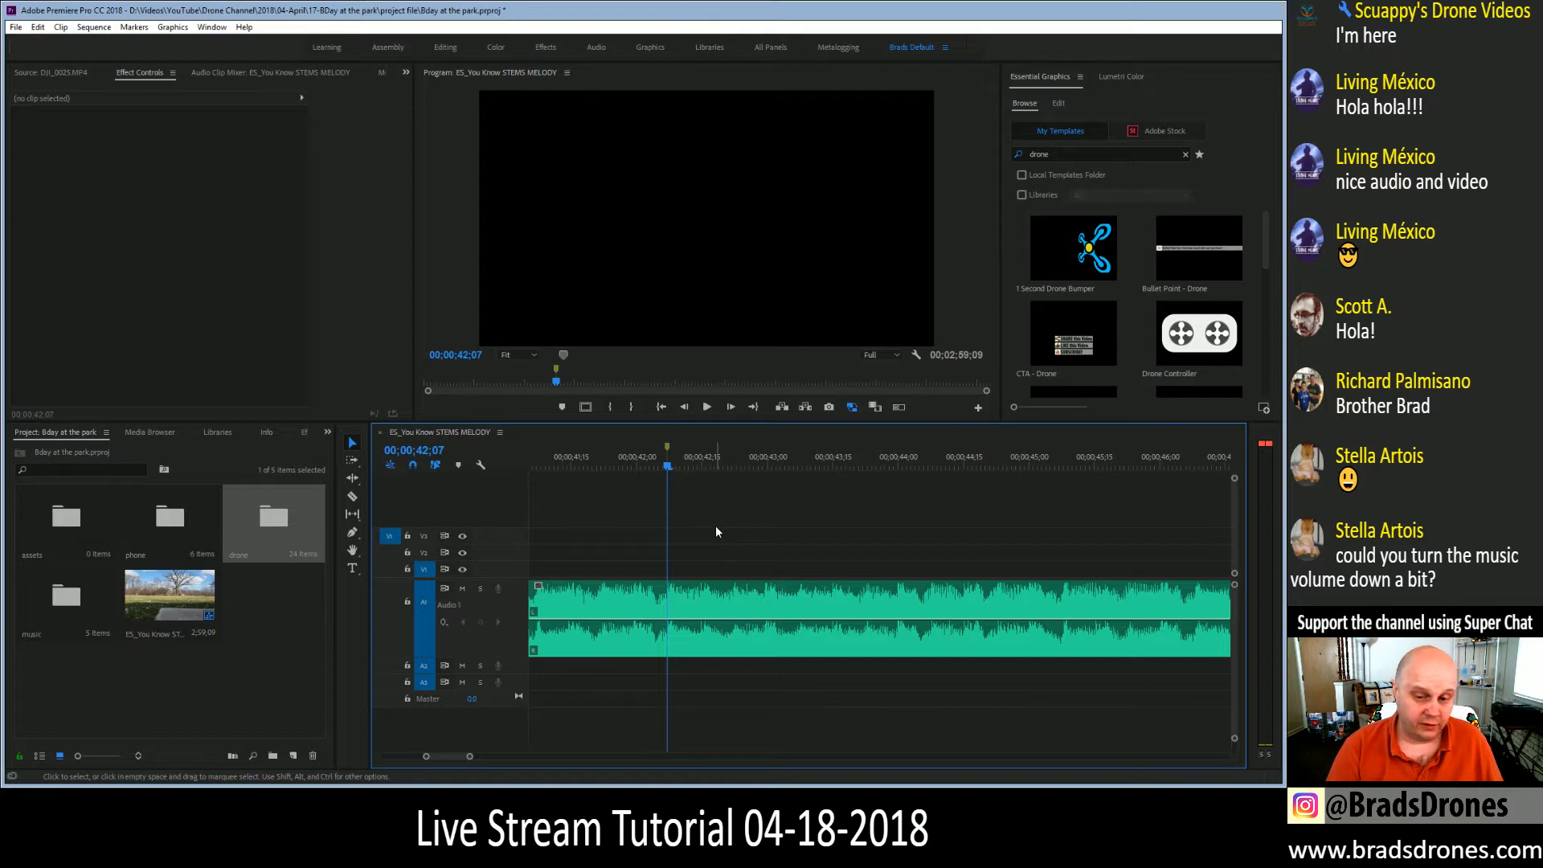
{"action": "key", "text": "ctrl+z"}
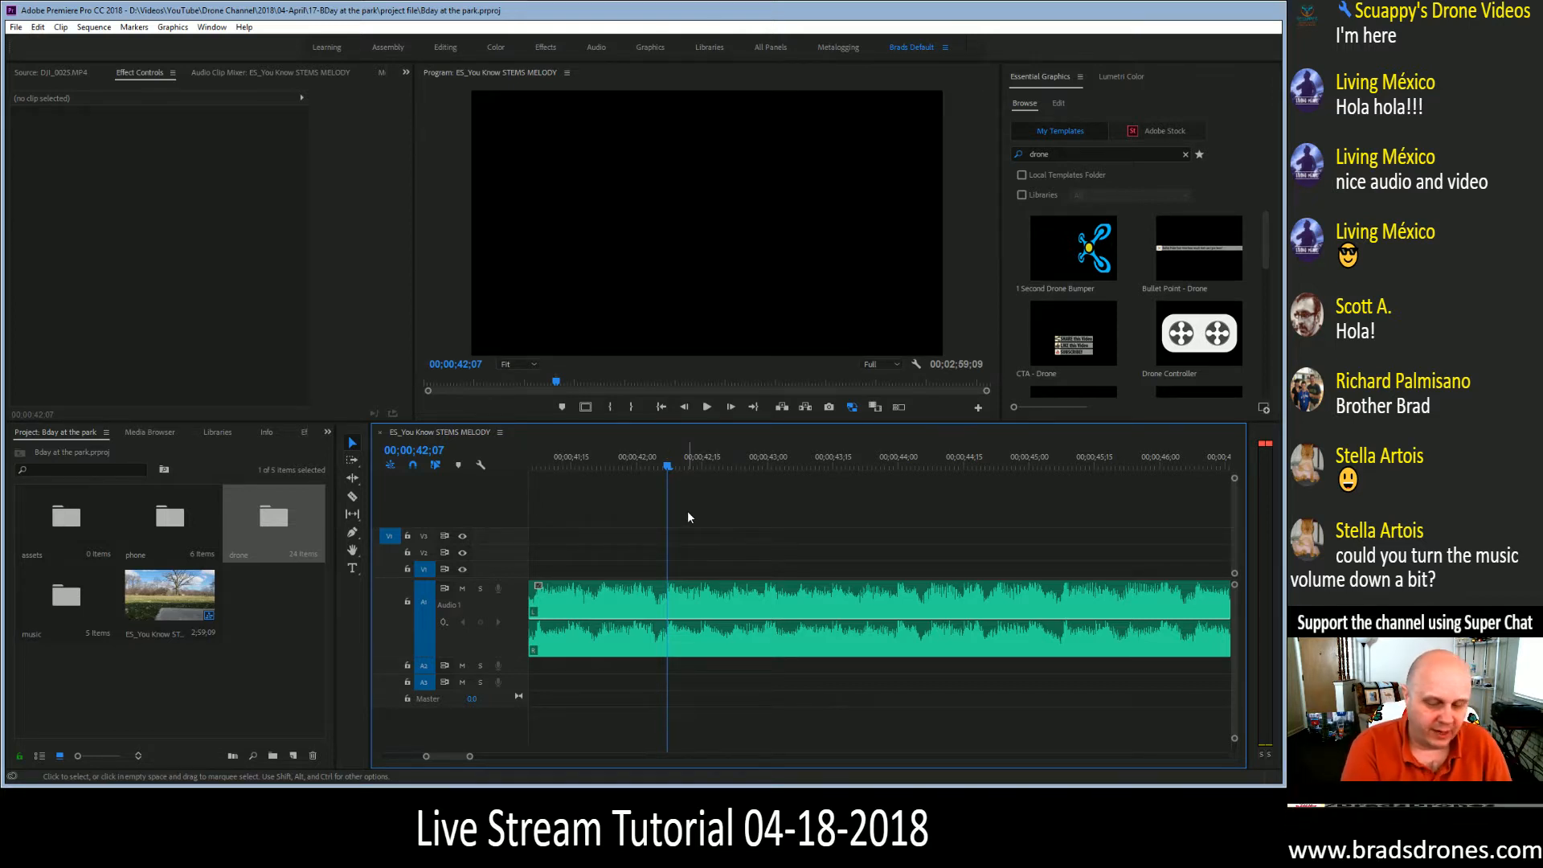
Play the music from 00;00;42;07 and add a sequence marker on every beat from 00;00;43;00 to about 00;00;51;02
{"action": "key", "text": "space"}
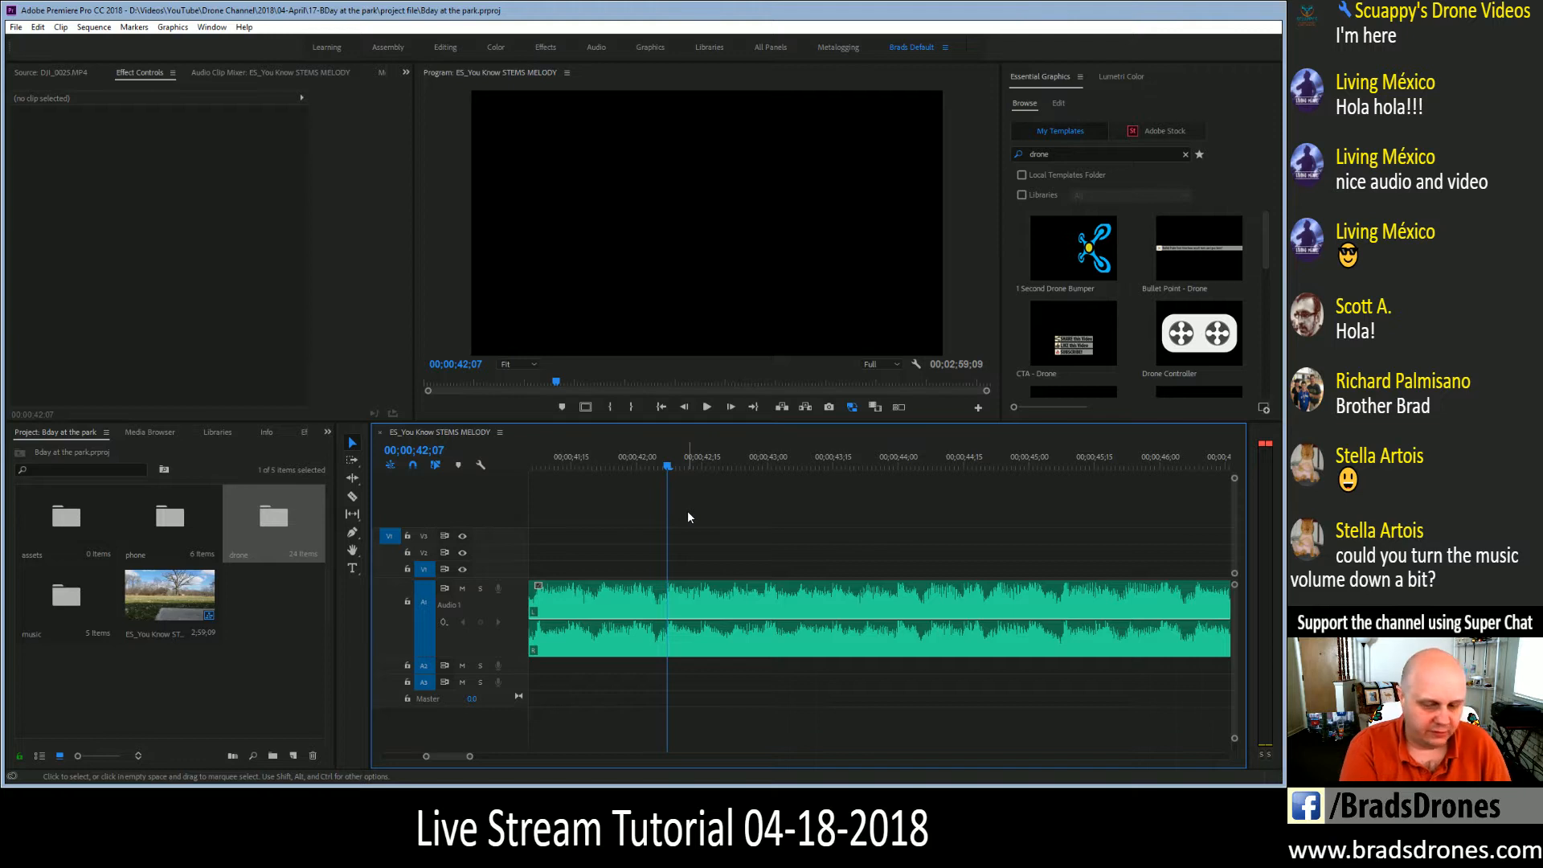
{"action": "key", "text": "m"}
{"action": "key", "text": "m"}
{"action": "key", "text": "m"}
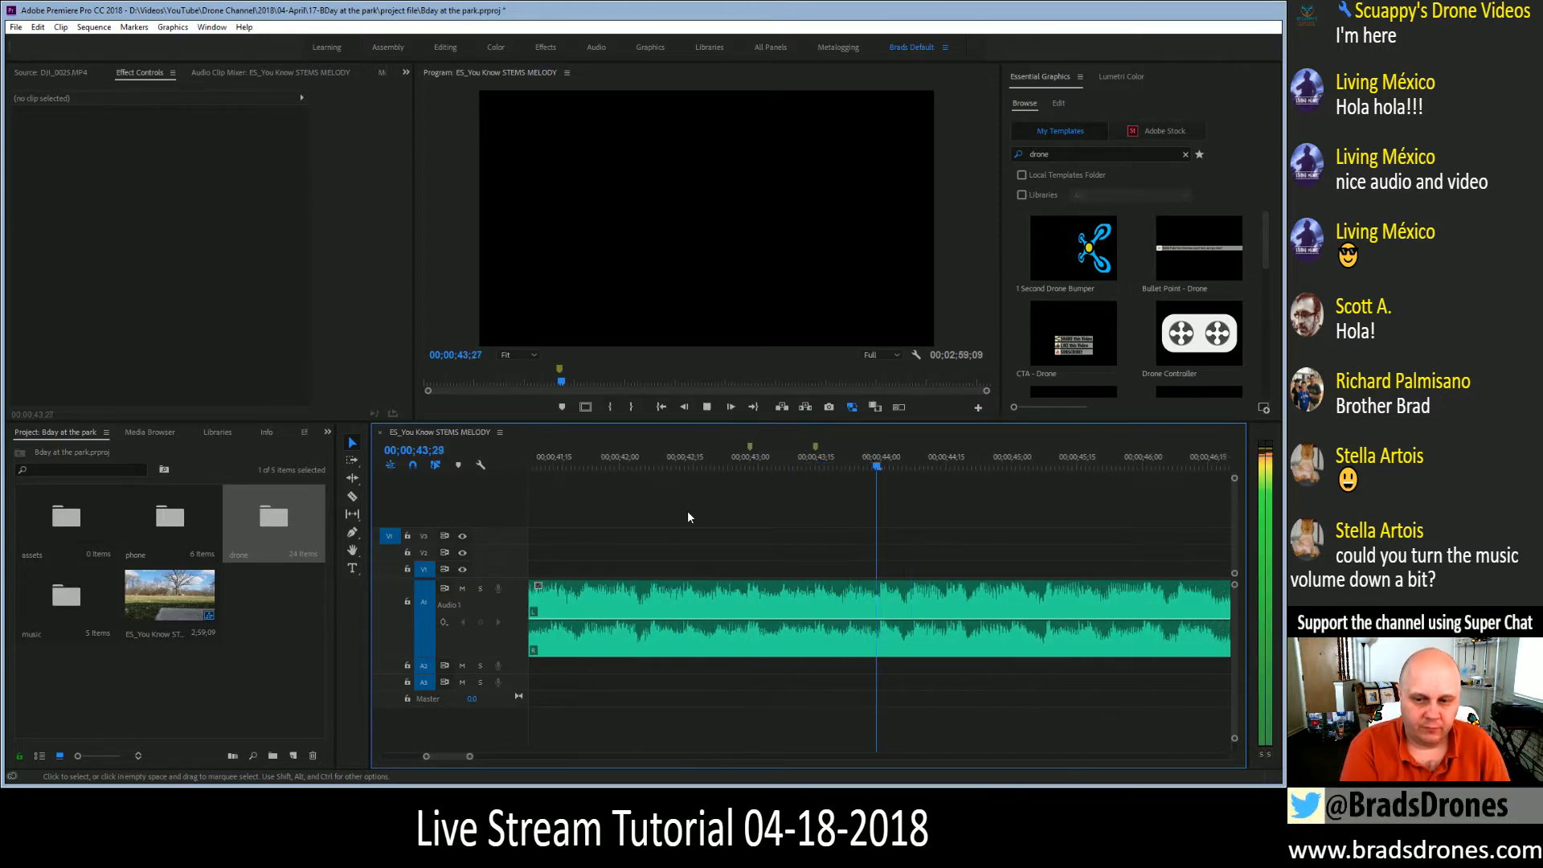
{"action": "key", "text": "m"}
{"action": "key", "text": "m"}
{"action": "key", "text": "m"}
{"action": "key", "text": "m"}
{"action": "key", "text": "m"}
{"action": "key", "text": "m"}
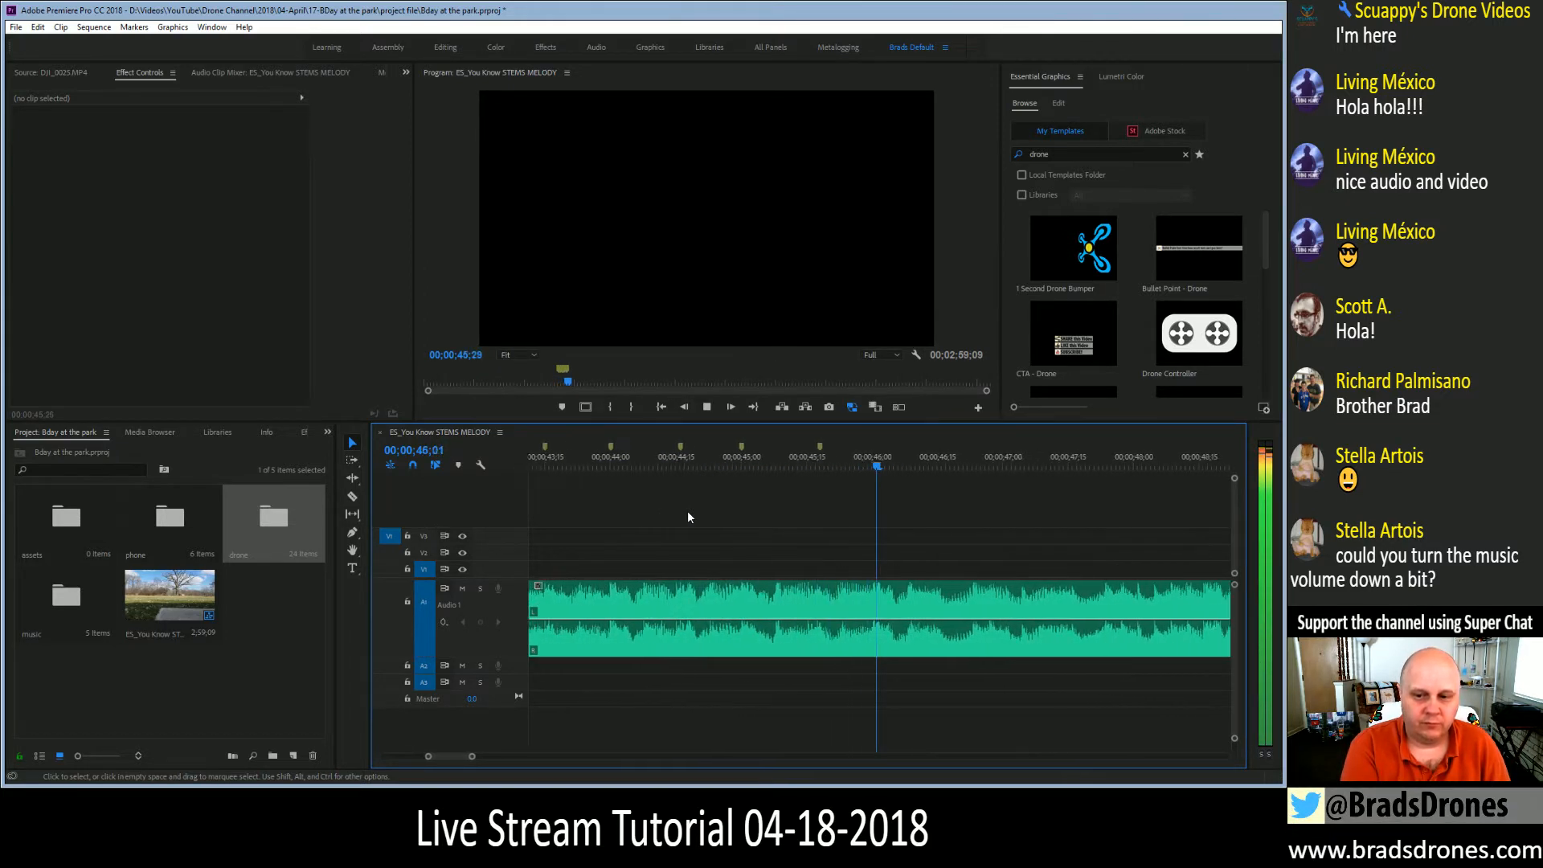
{"action": "key", "text": "m"}
{"action": "key", "text": "m"}
{"action": "key", "text": "m"}
{"action": "key", "text": "m"}
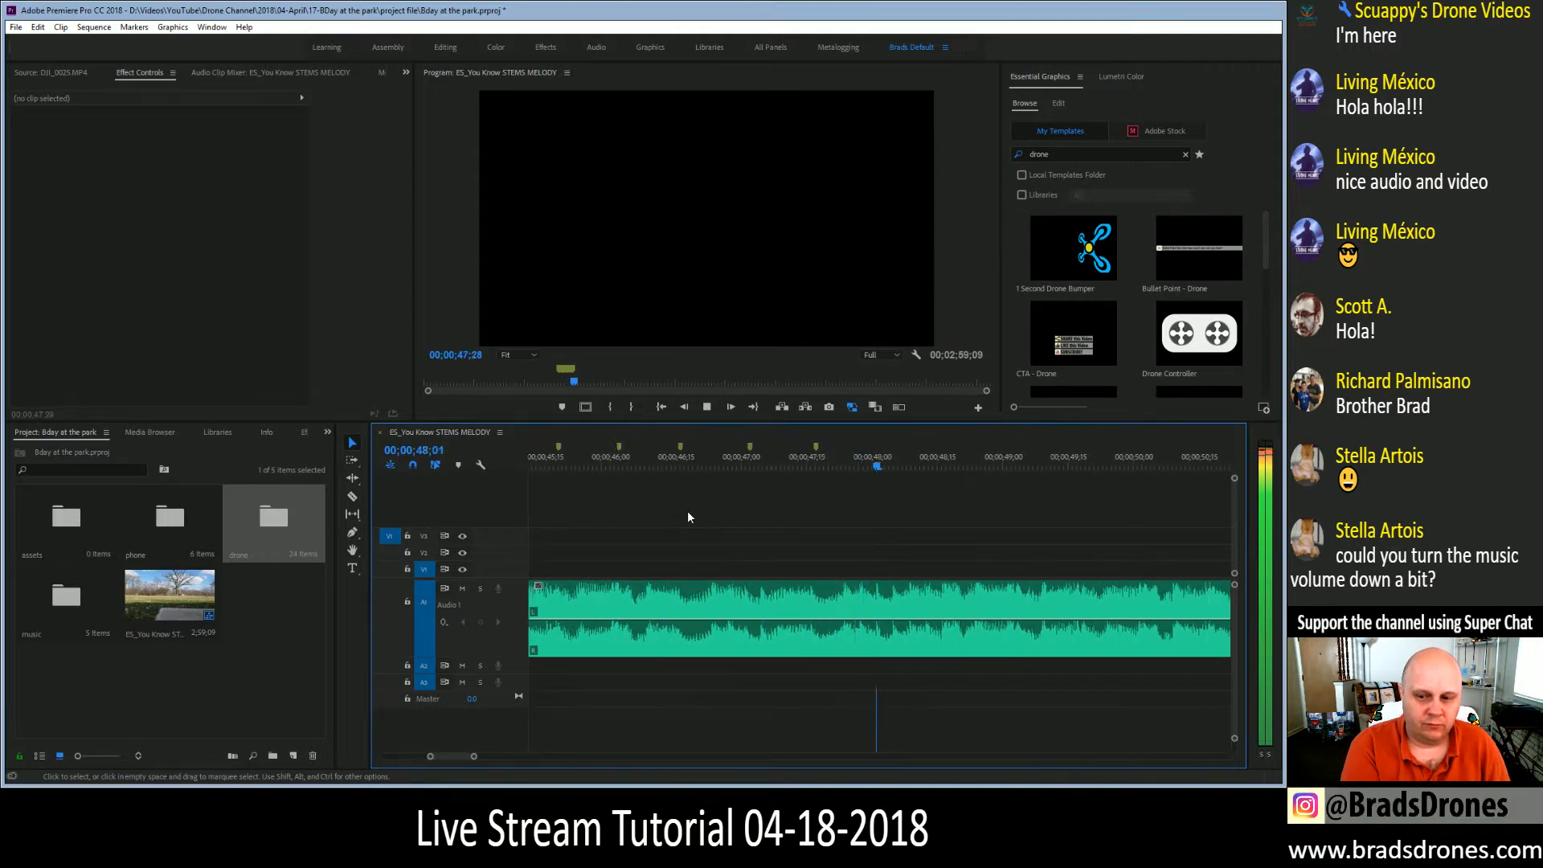
{"action": "key", "text": "m"}
{"action": "key", "text": "m"}
{"action": "key", "text": "m"}
{"action": "key", "text": "m"}
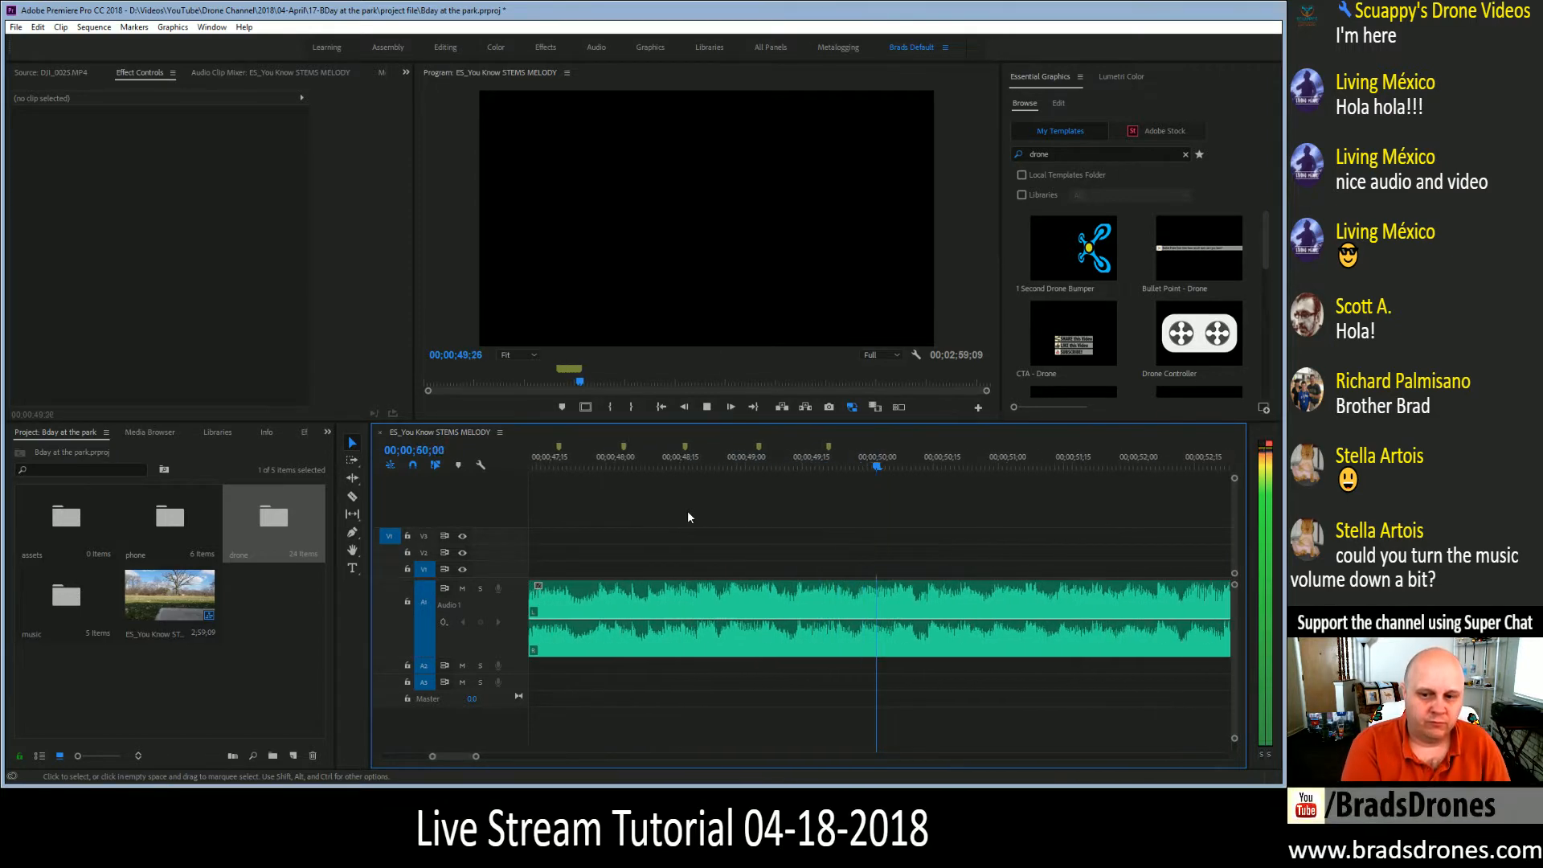
{"action": "key", "text": "space"}
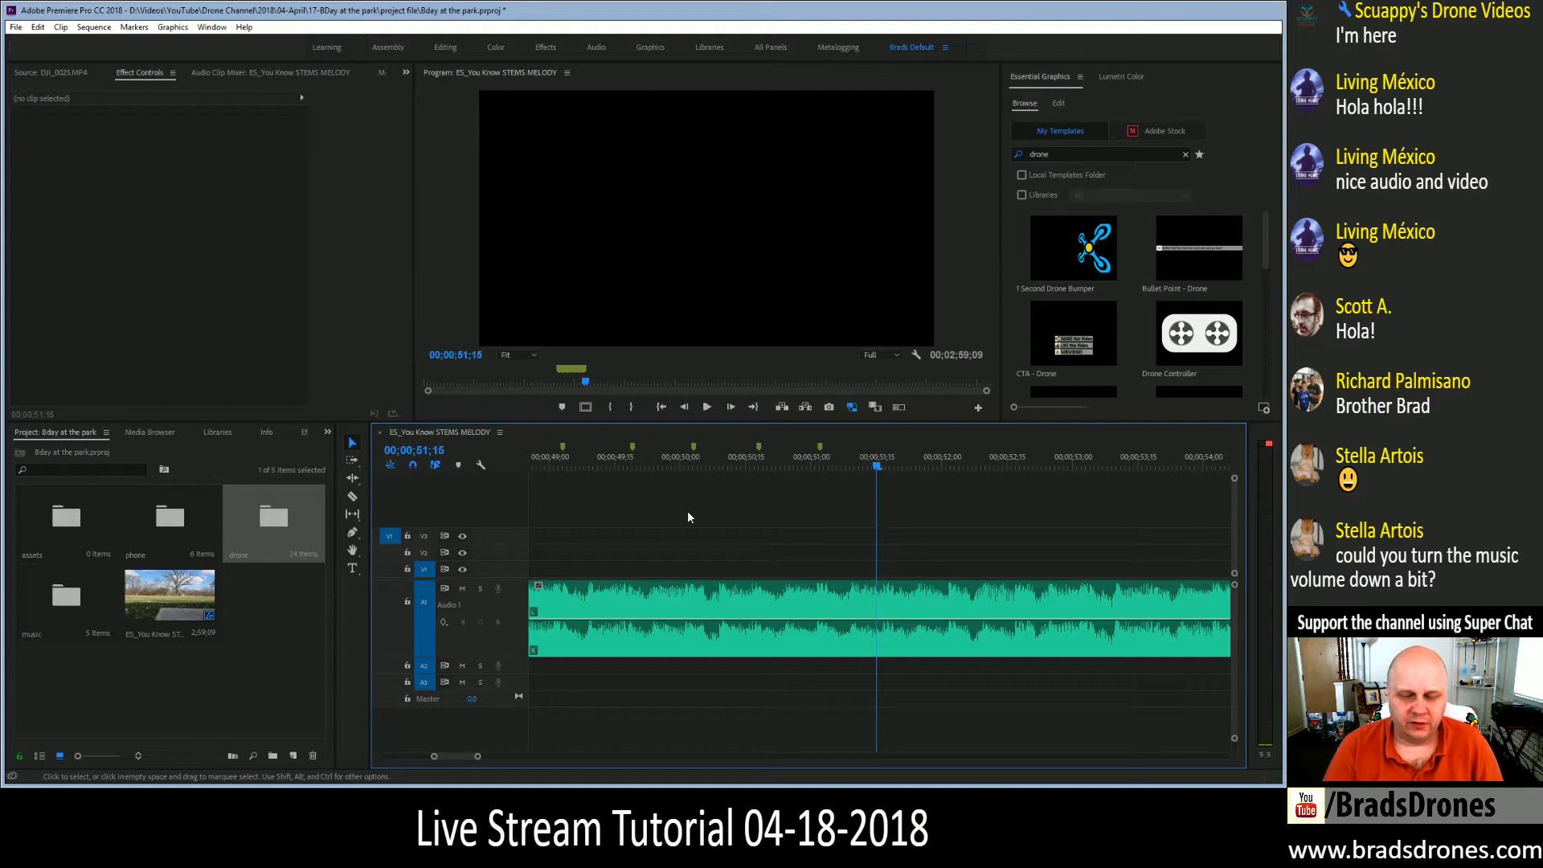
Review the beat markers by moving the playhead from one to the next between 00;00;43;00 and 00;00;46;02
{"action": "left_click_drag", "start_coordinate": [478, 757], "coordinate": [516, 766]}
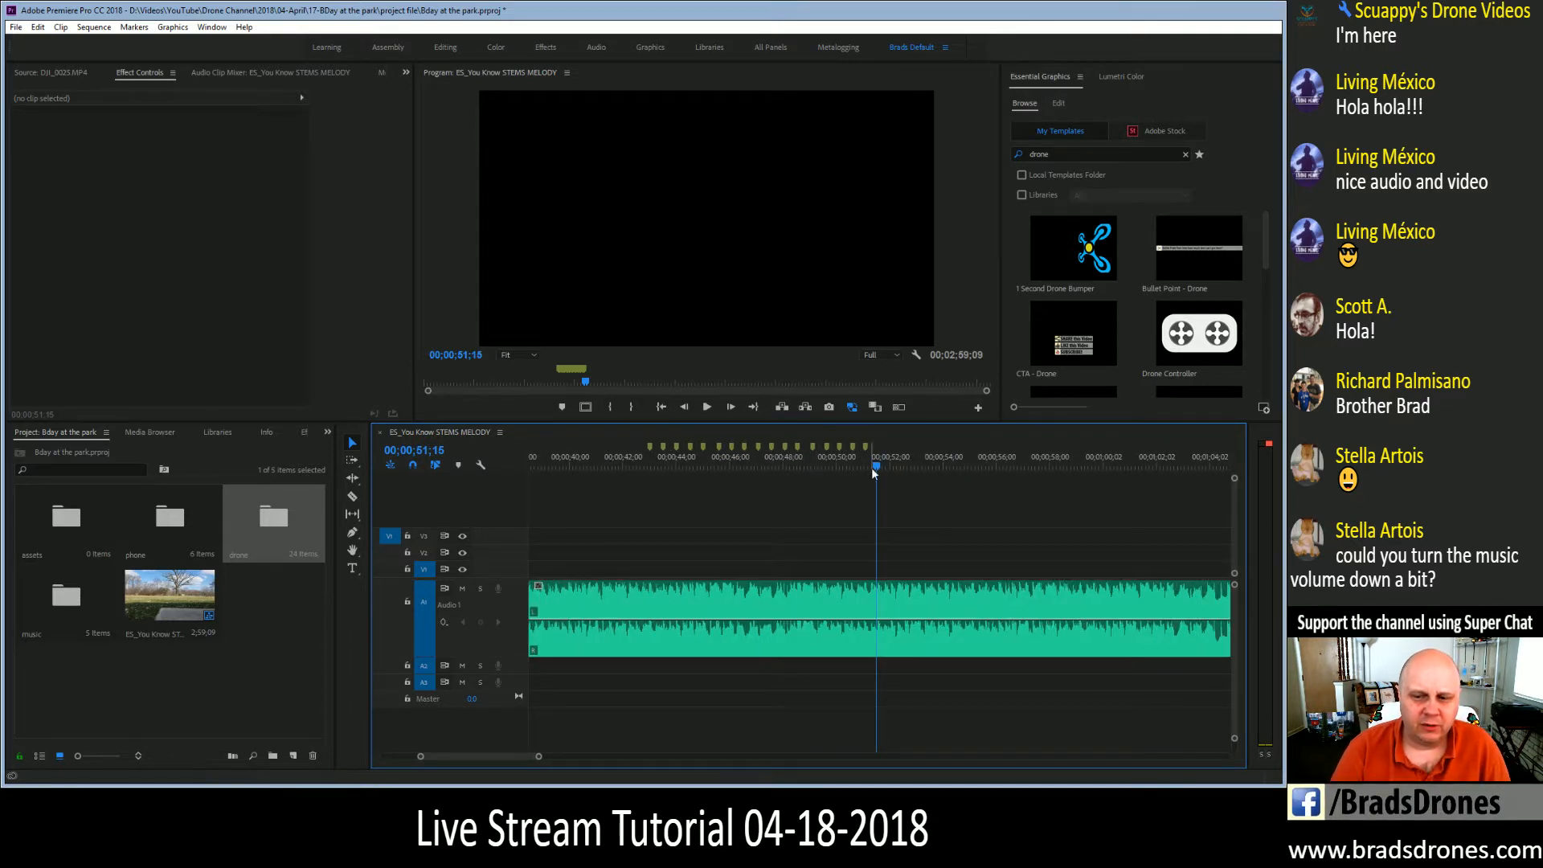
{"action": "left_click_drag", "start_coordinate": [875, 465], "coordinate": [653, 458]}
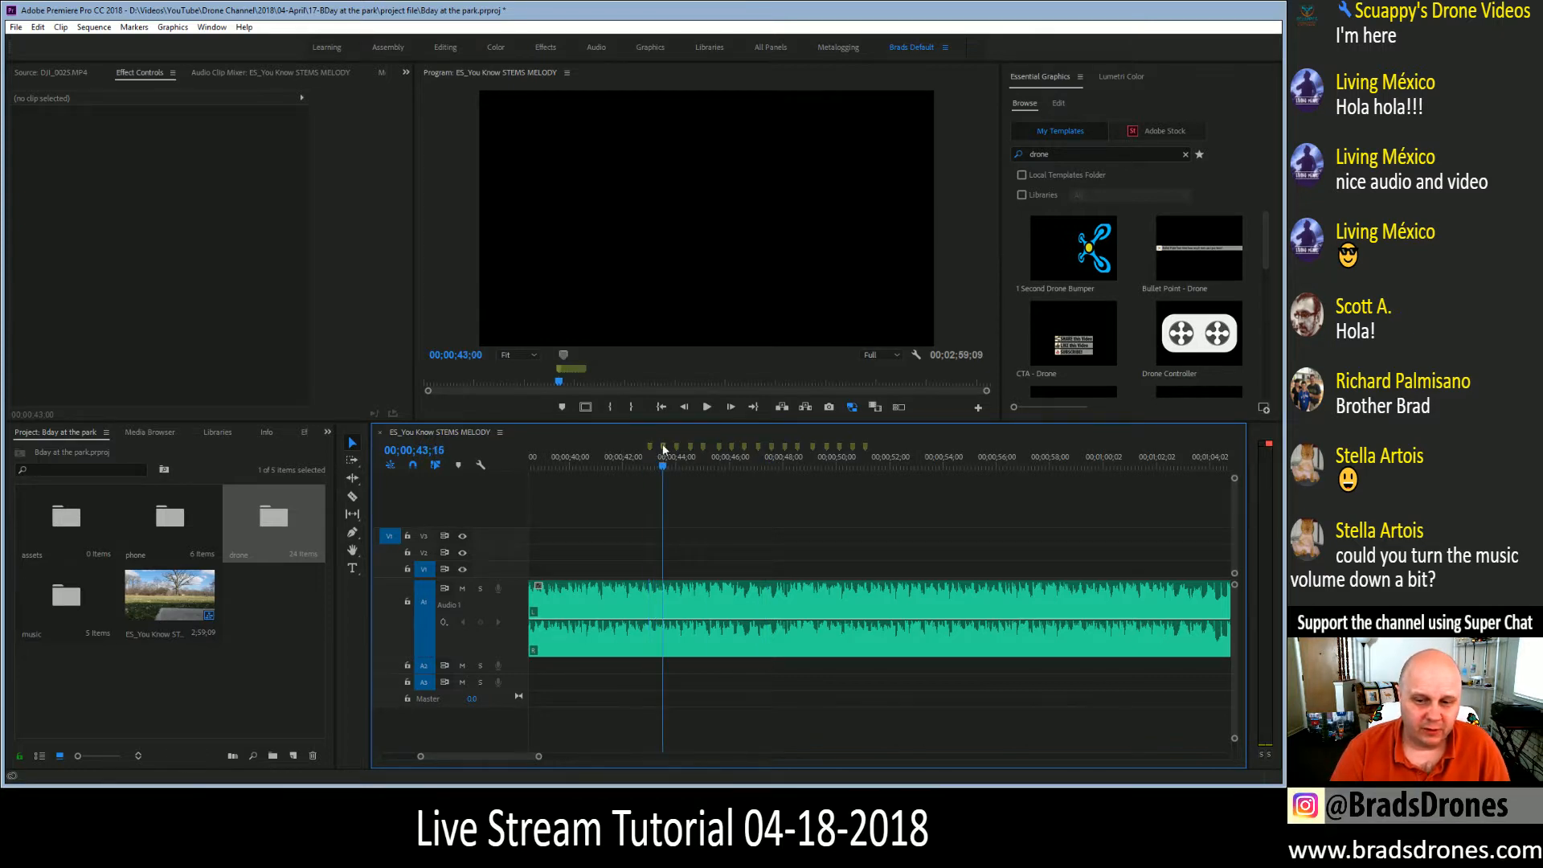
{"action": "left_click_drag", "start_coordinate": [676, 447], "coordinate": [702, 453]}
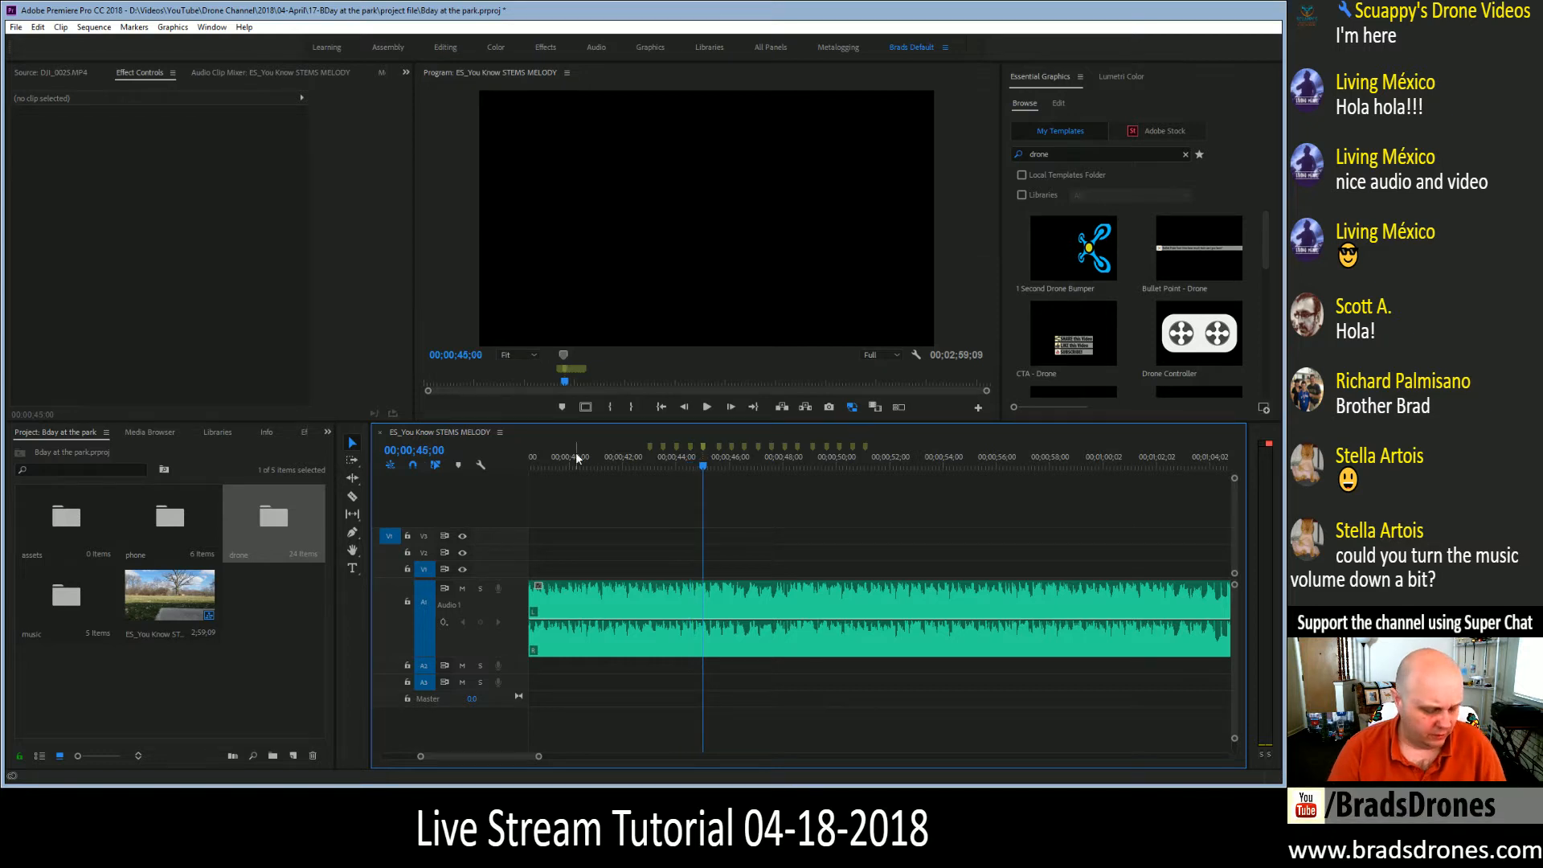
{"action": "left_click", "coordinate": [717, 447]}
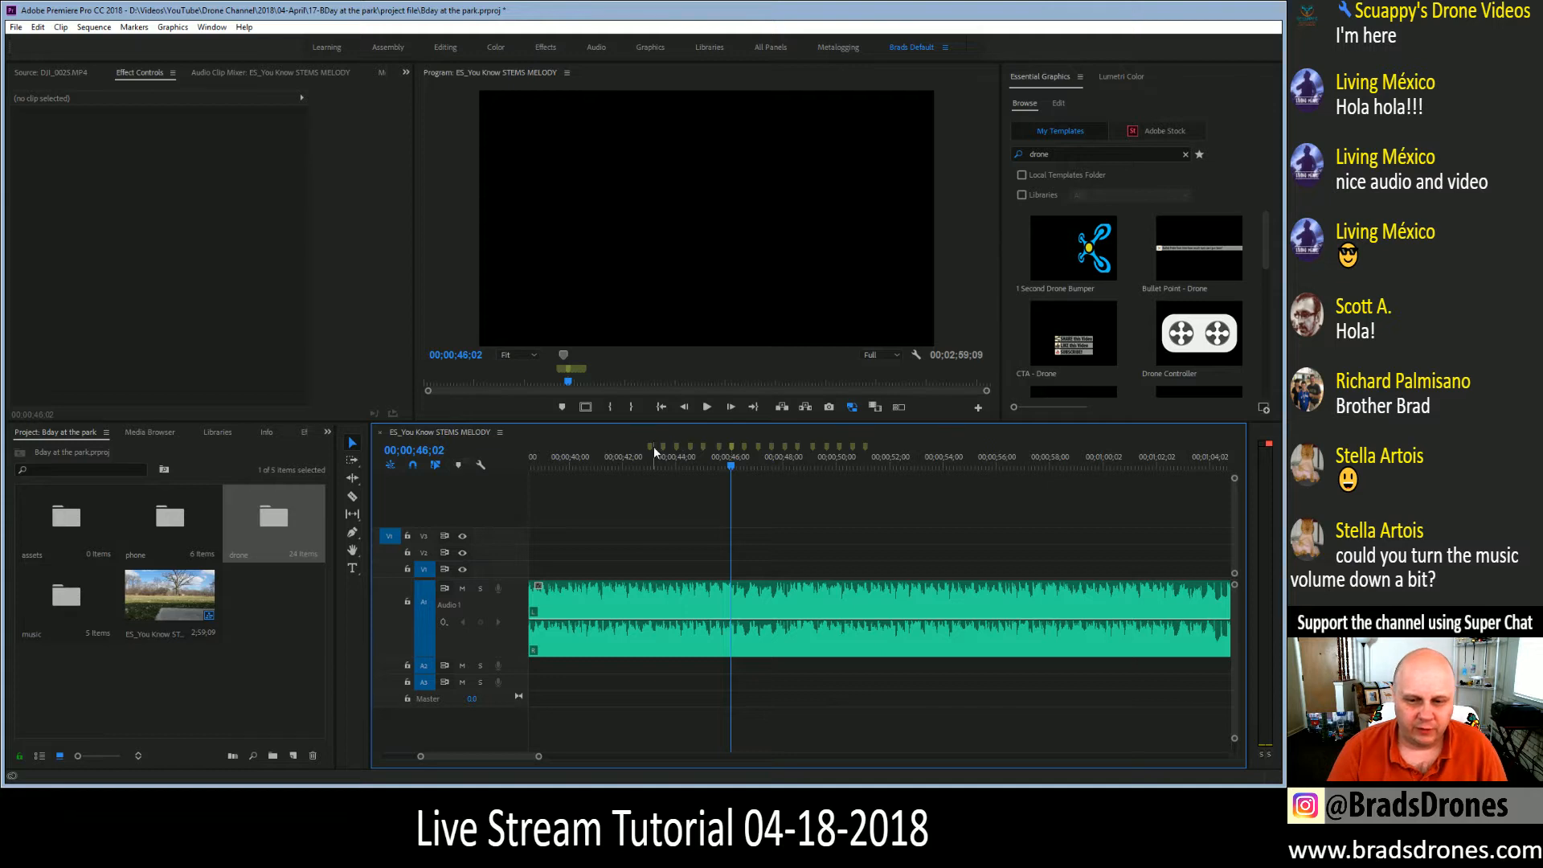
Replay the music from 00;00;46;02 to about 00;00;48;00 and return the playhead to 00;00;47;06
{"action": "left_click", "coordinate": [729, 466]}
{"action": "mouse_move", "coordinate": [728, 464]}
{"action": "left_mouse_down"}
{"action": "mouse_move", "coordinate": [776, 467]}
{"action": "mouse_move", "coordinate": [729, 468]}
{"action": "left_mouse_up"}
{"action": "key", "text": "space"}
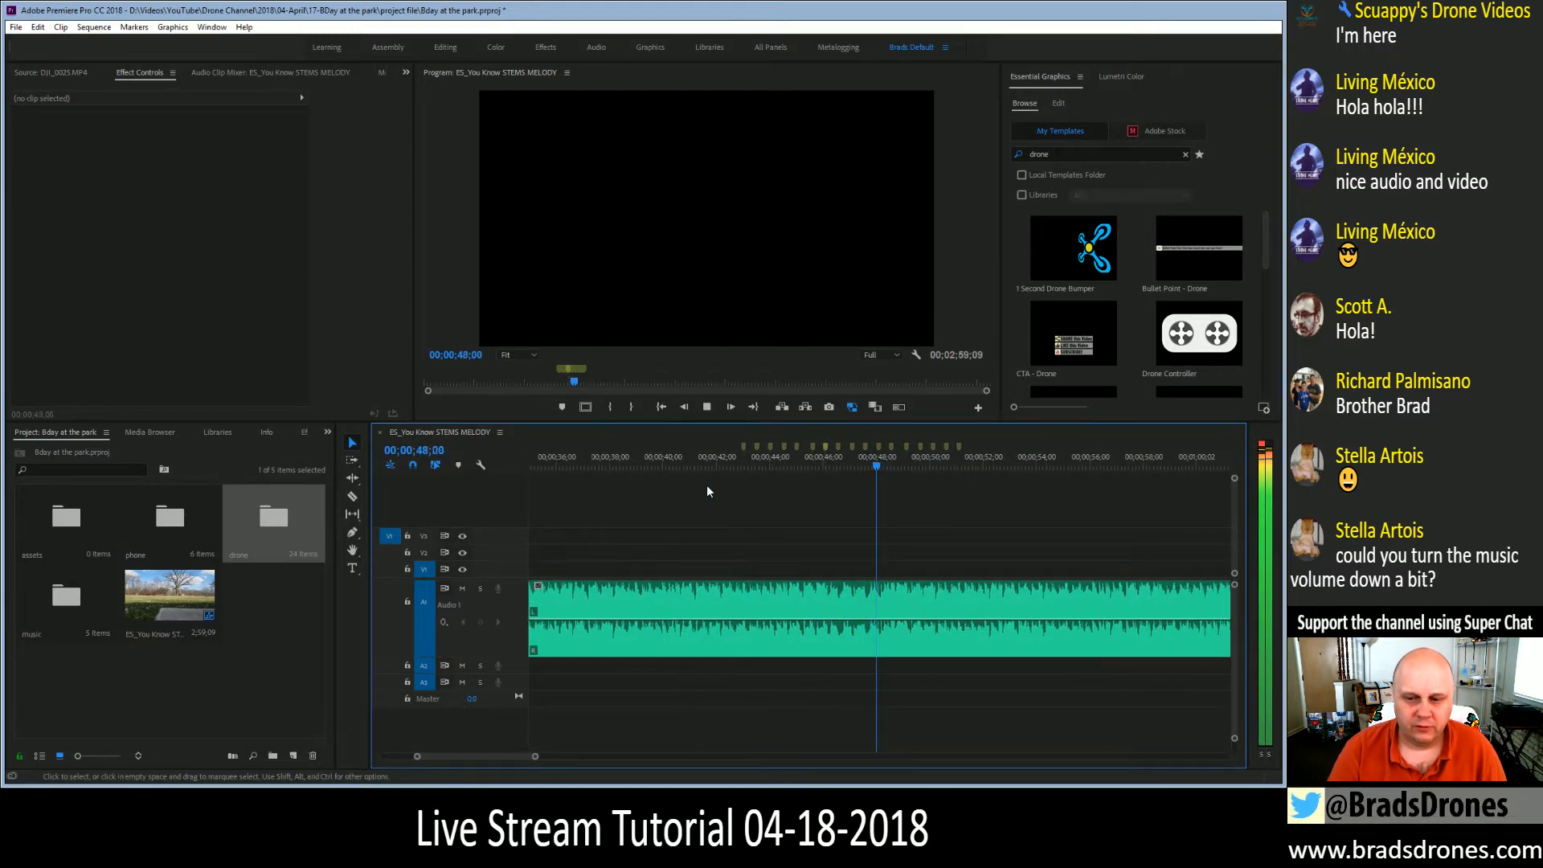
{"action": "key", "text": "space"}
{"action": "left_click_drag", "start_coordinate": [859, 471], "coordinate": [855, 471]}
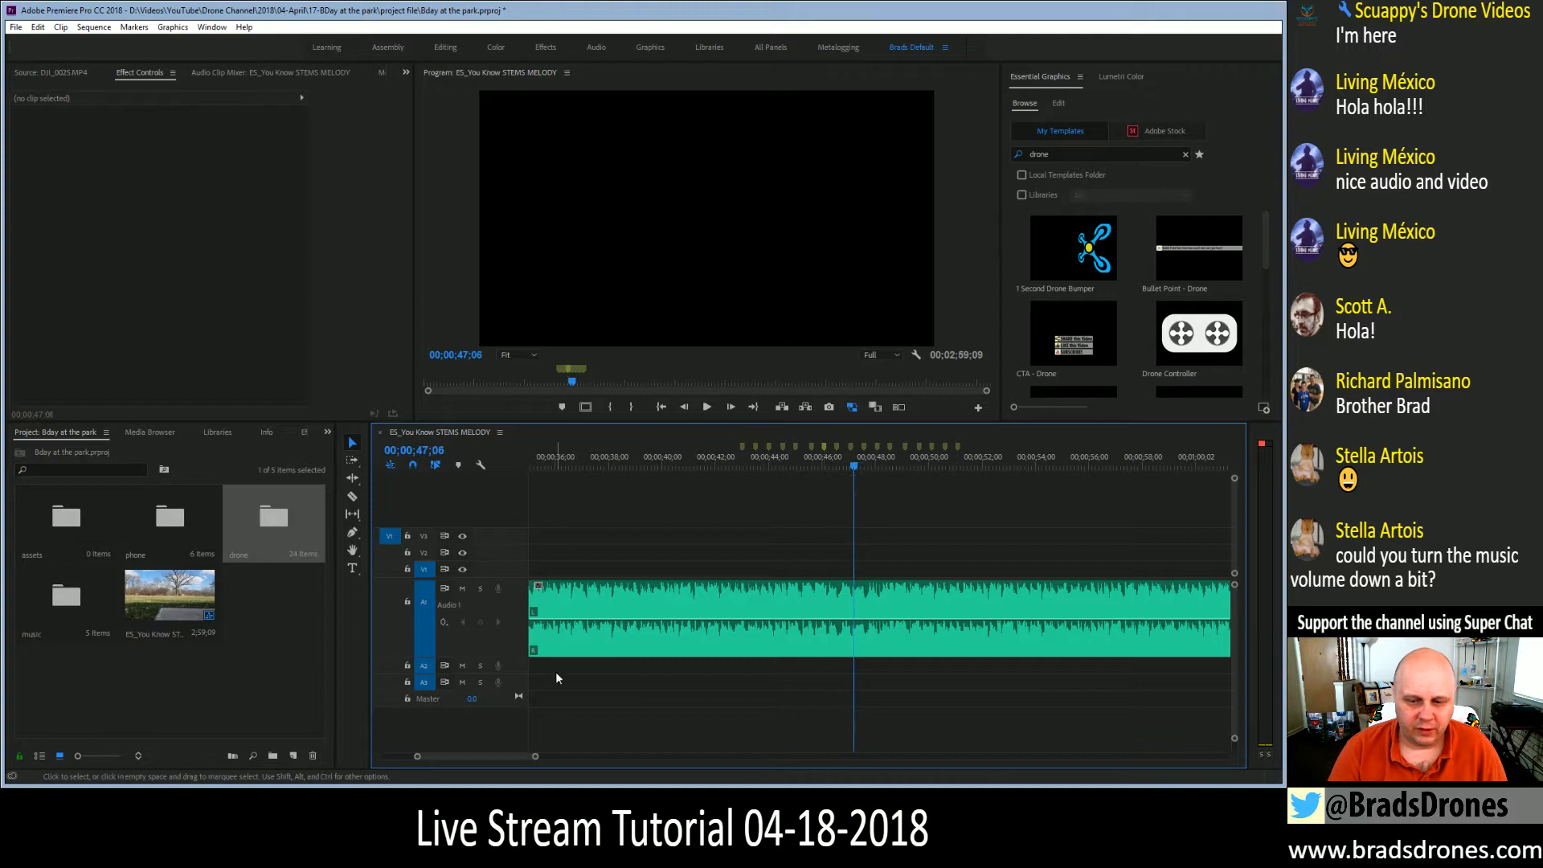
Play the music from 00;00;45;24 and add extra sequence markers on the quicker beats between about 00;00;47;00 and 00;00;51;00
{"action": "left_click_drag", "start_coordinate": [535, 756], "coordinate": [483, 764]}
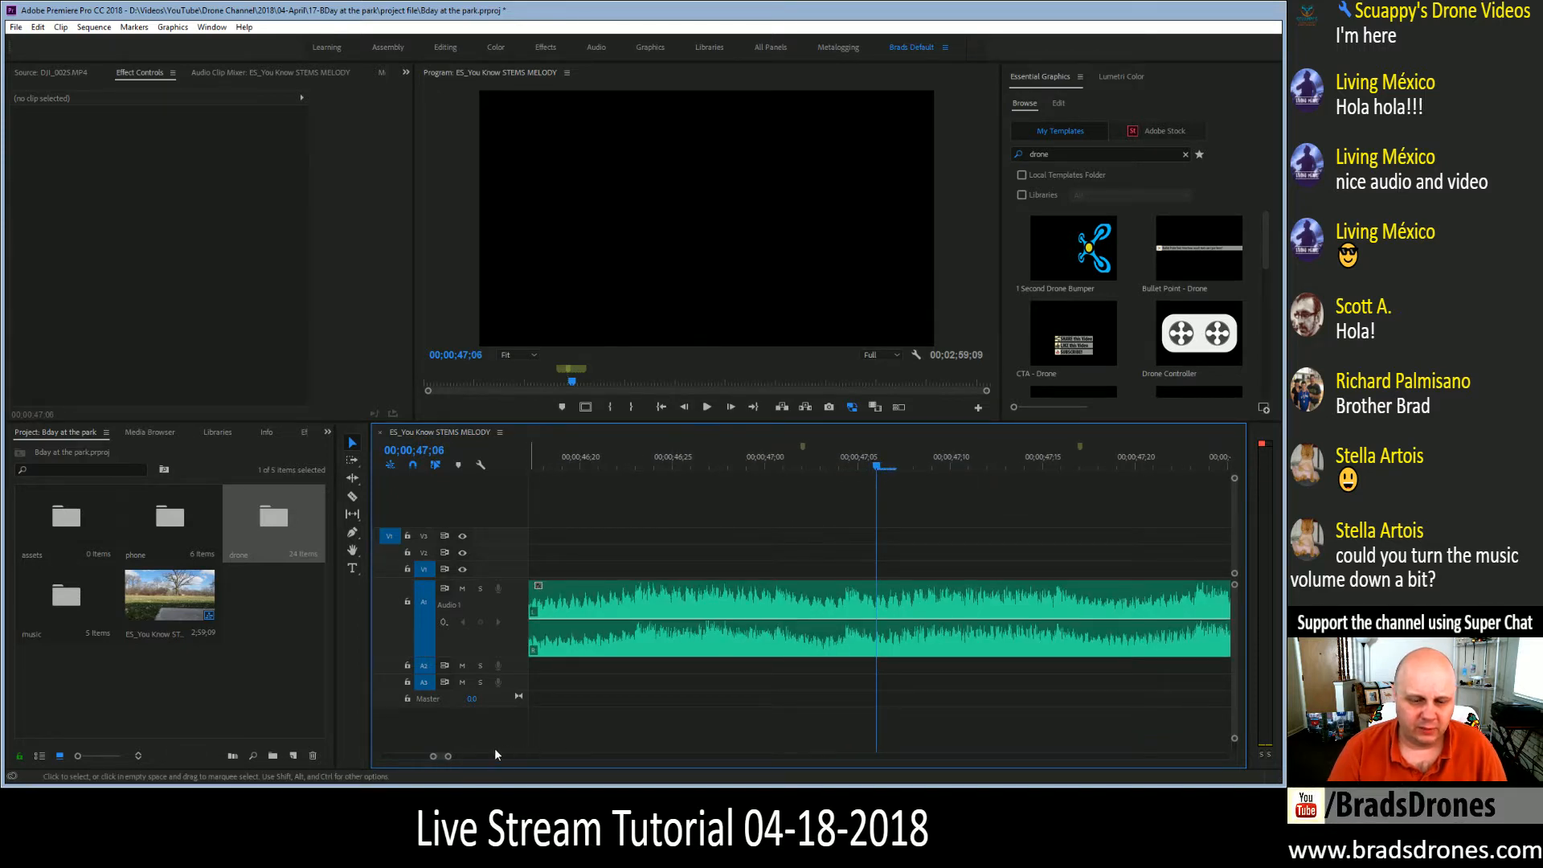
{"action": "left_click_drag", "start_coordinate": [448, 758], "coordinate": [506, 756]}
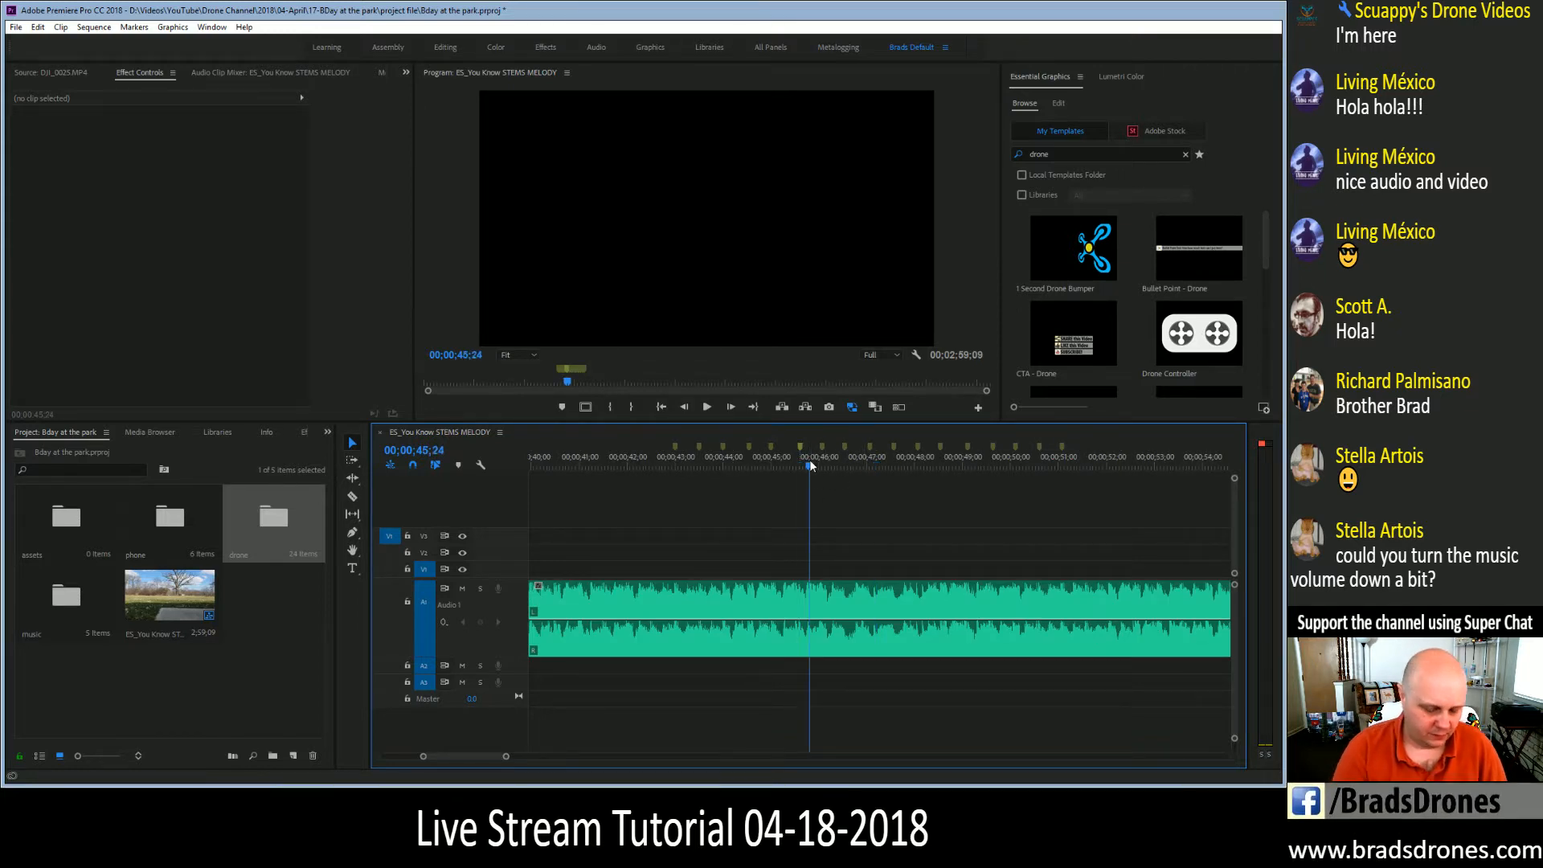
{"action": "key", "text": "space"}
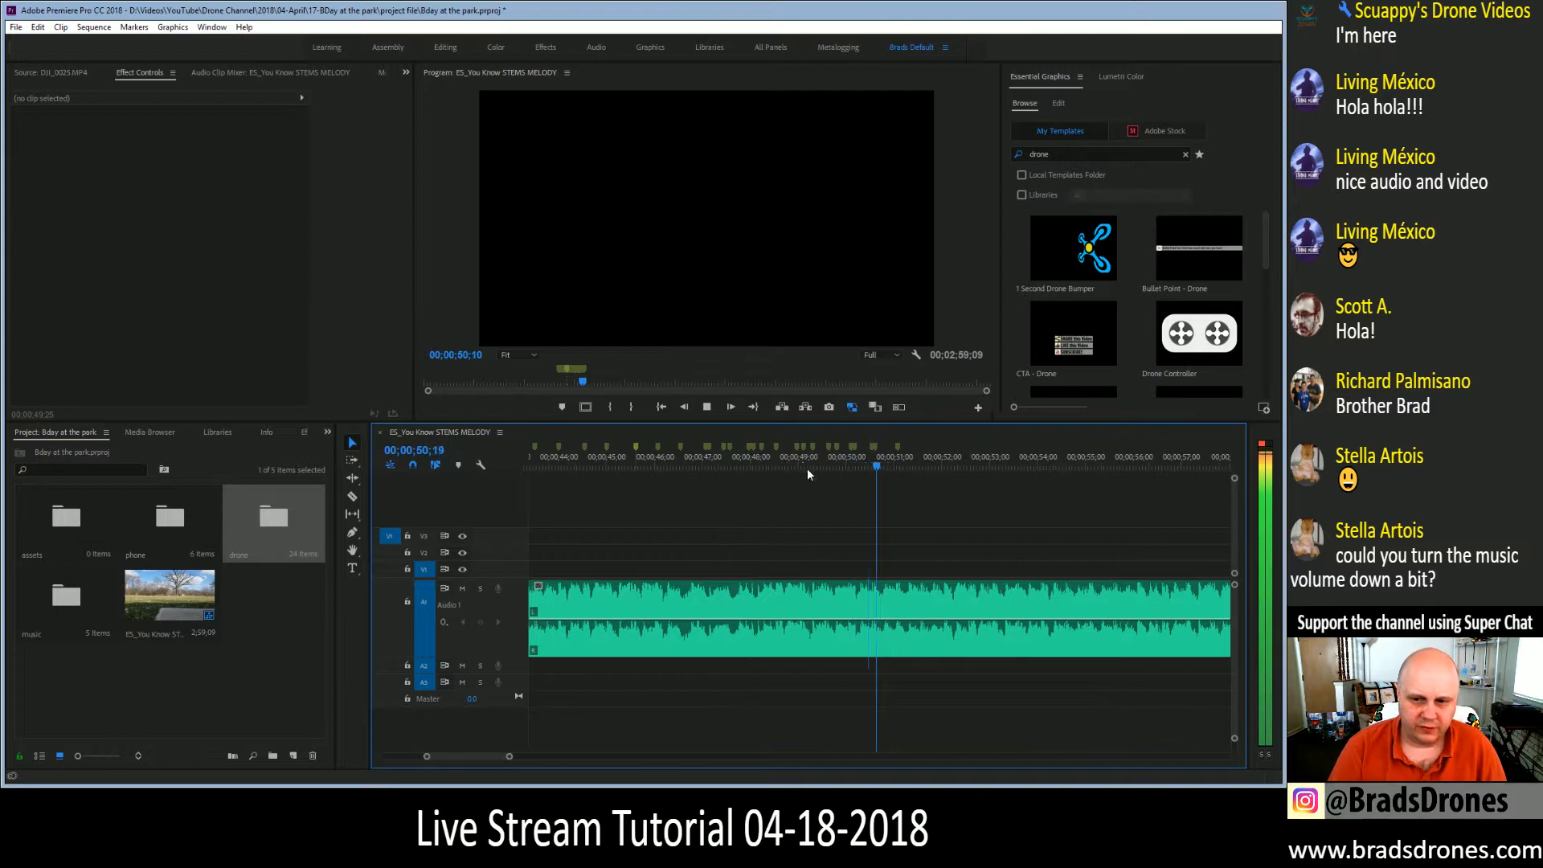
{"action": "key", "text": "space"}
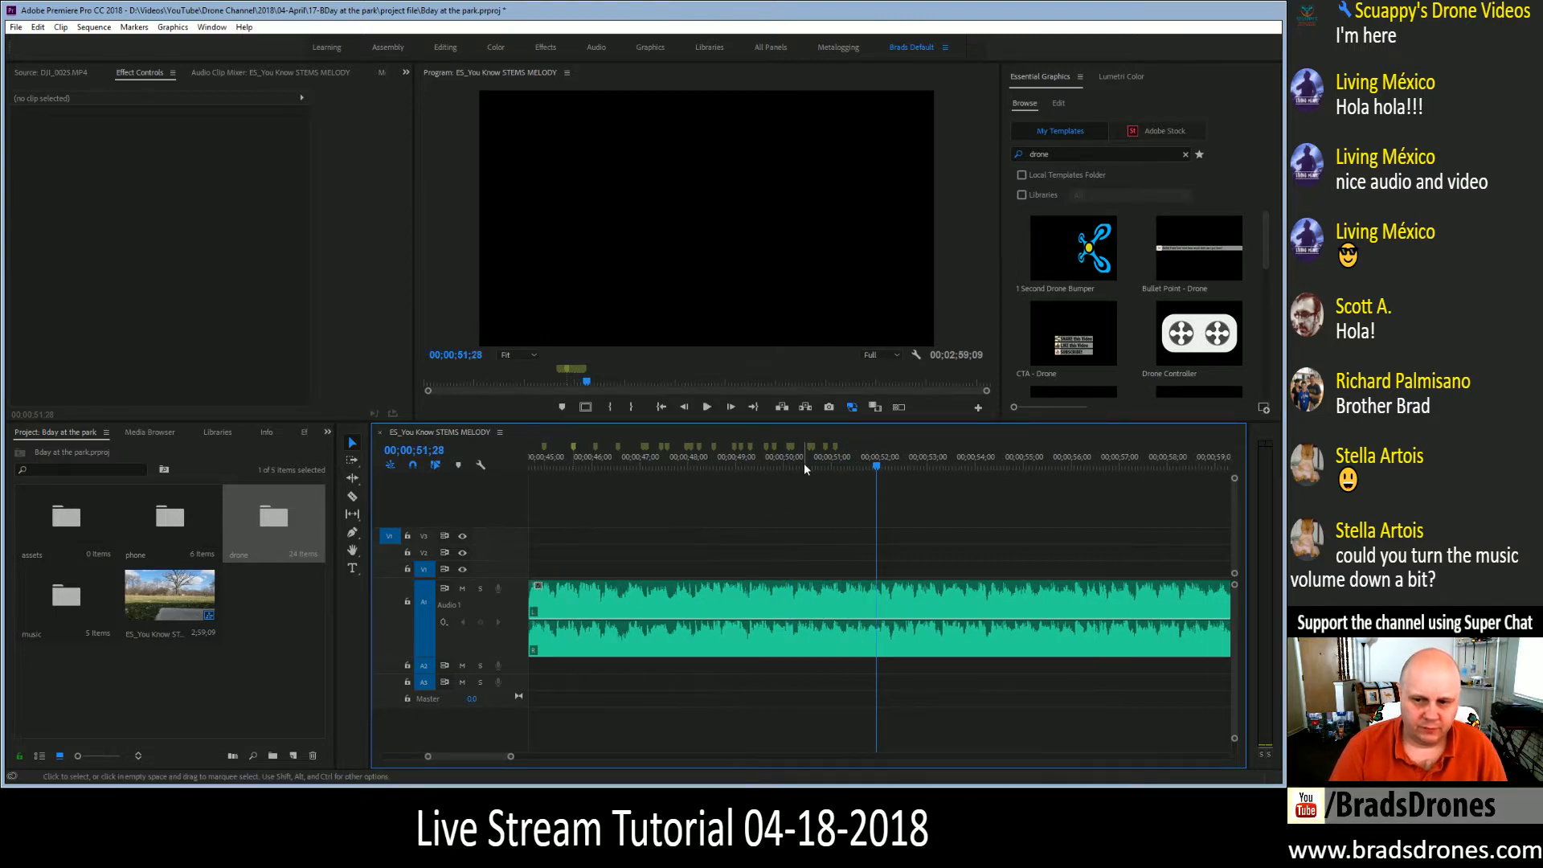
Mark DJI_0025.MP4 in at 00;00;23;24 and out at 00;00;29;11, and place only its video on V1 at 00;00;47;15
{"action": "left_click", "coordinate": [659, 467]}
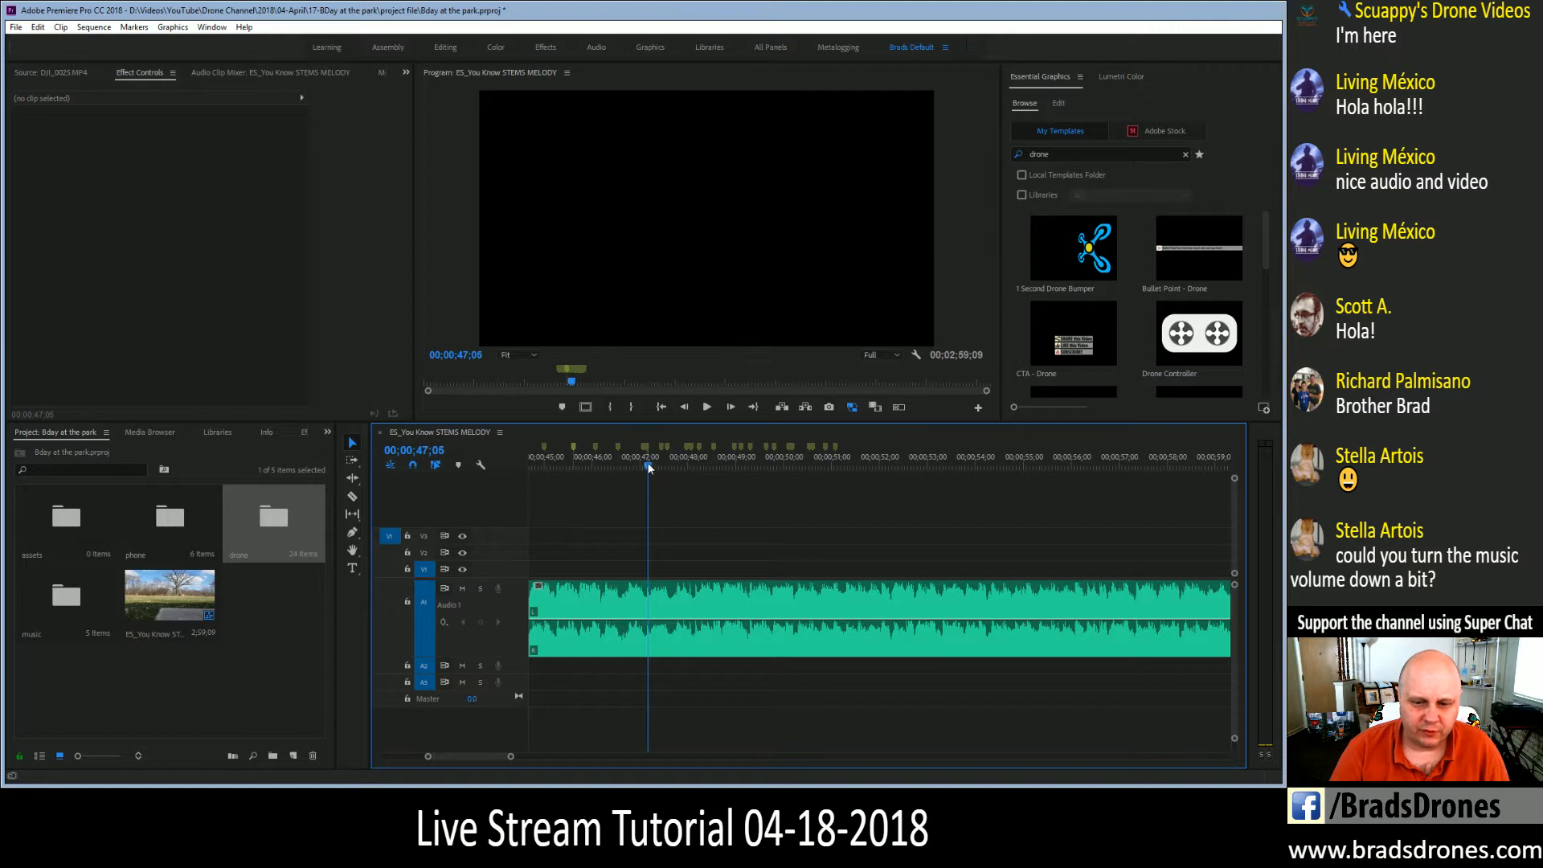
{"action": "left_click_drag", "start_coordinate": [649, 467], "coordinate": [659, 467]}
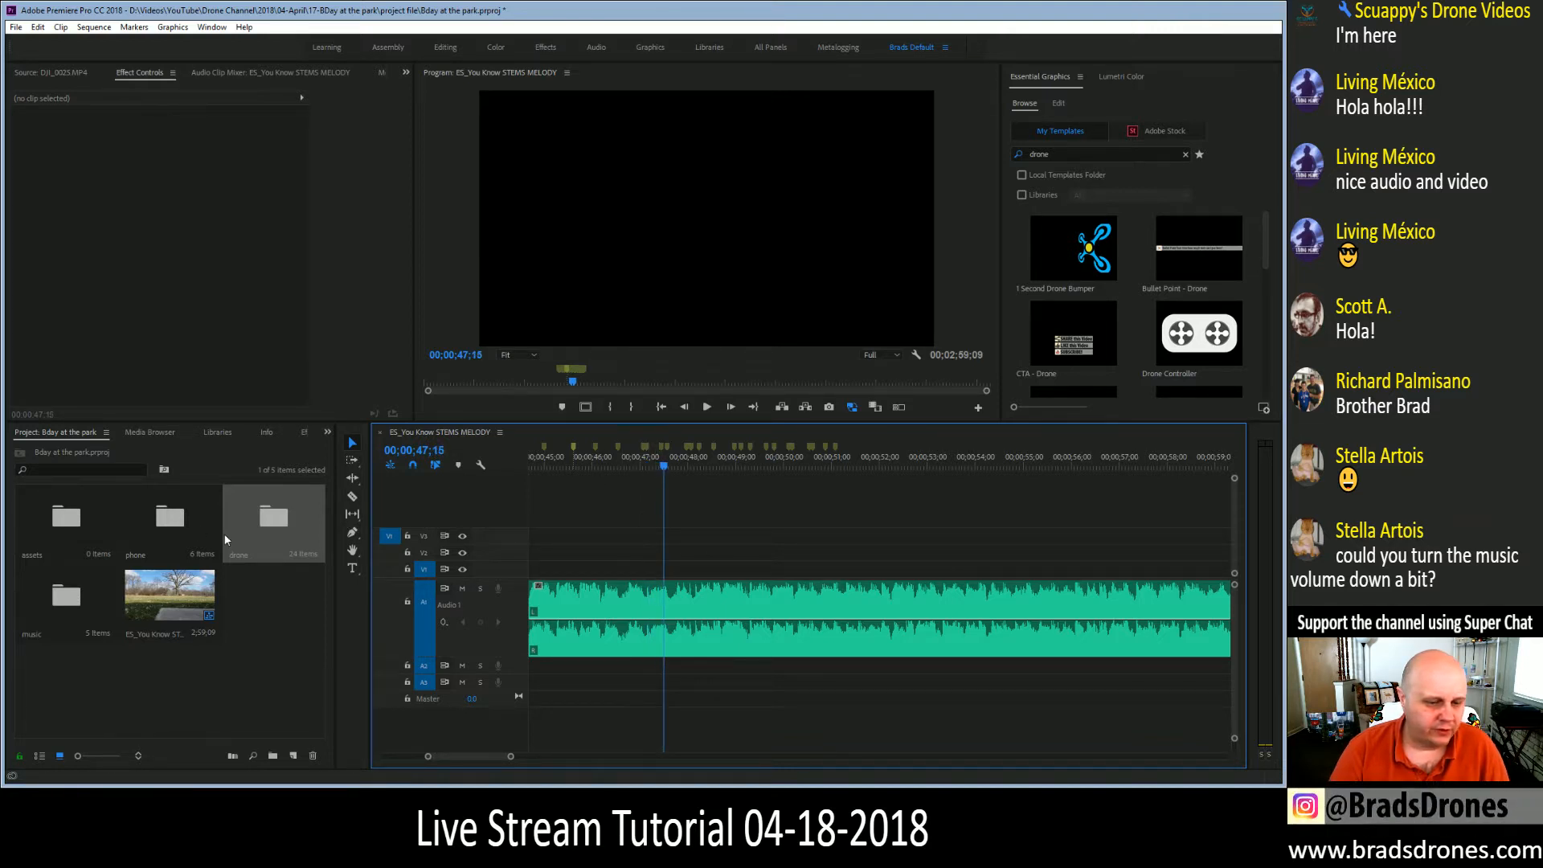
{"action": "left_click", "coordinate": [63, 75]}
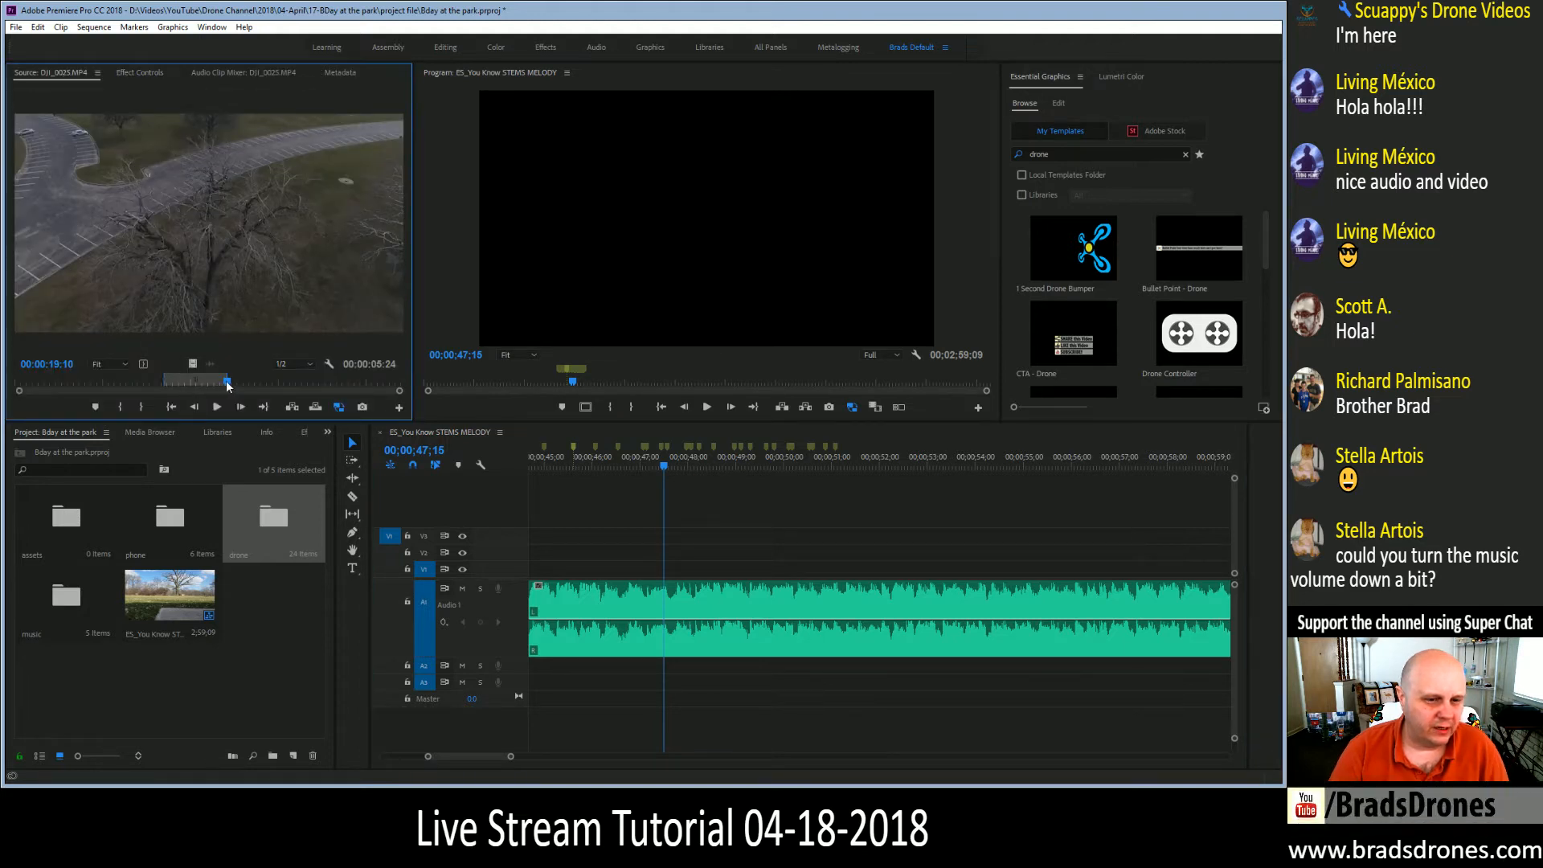
{"action": "left_click_drag", "start_coordinate": [226, 384], "coordinate": [275, 385]}
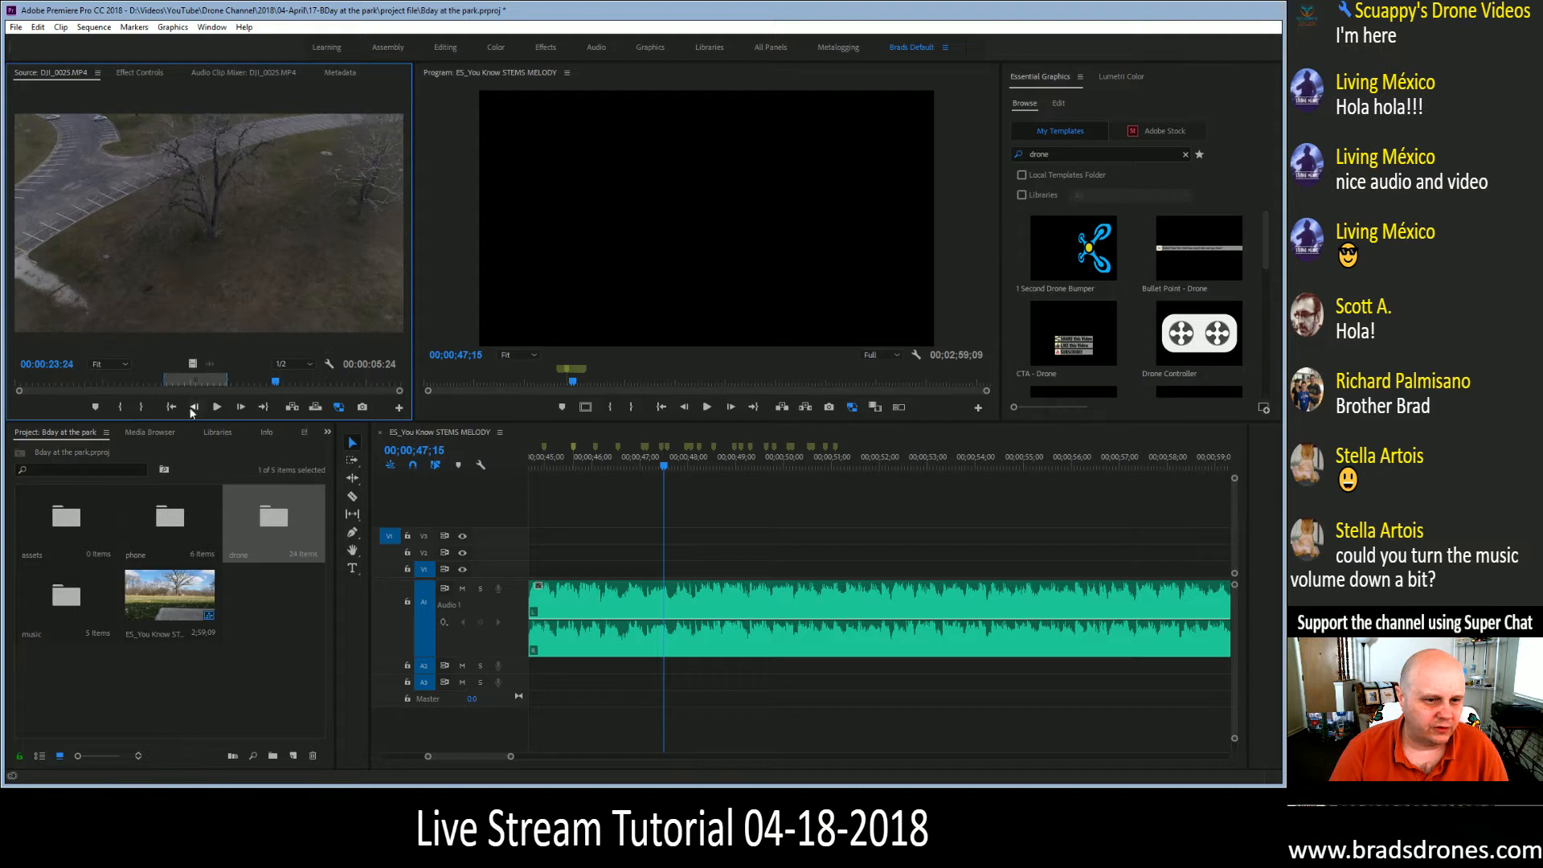
{"action": "left_click", "coordinate": [121, 406]}
{"action": "left_click_drag", "start_coordinate": [278, 383], "coordinate": [338, 383]}
{"action": "left_click", "coordinate": [145, 407]}
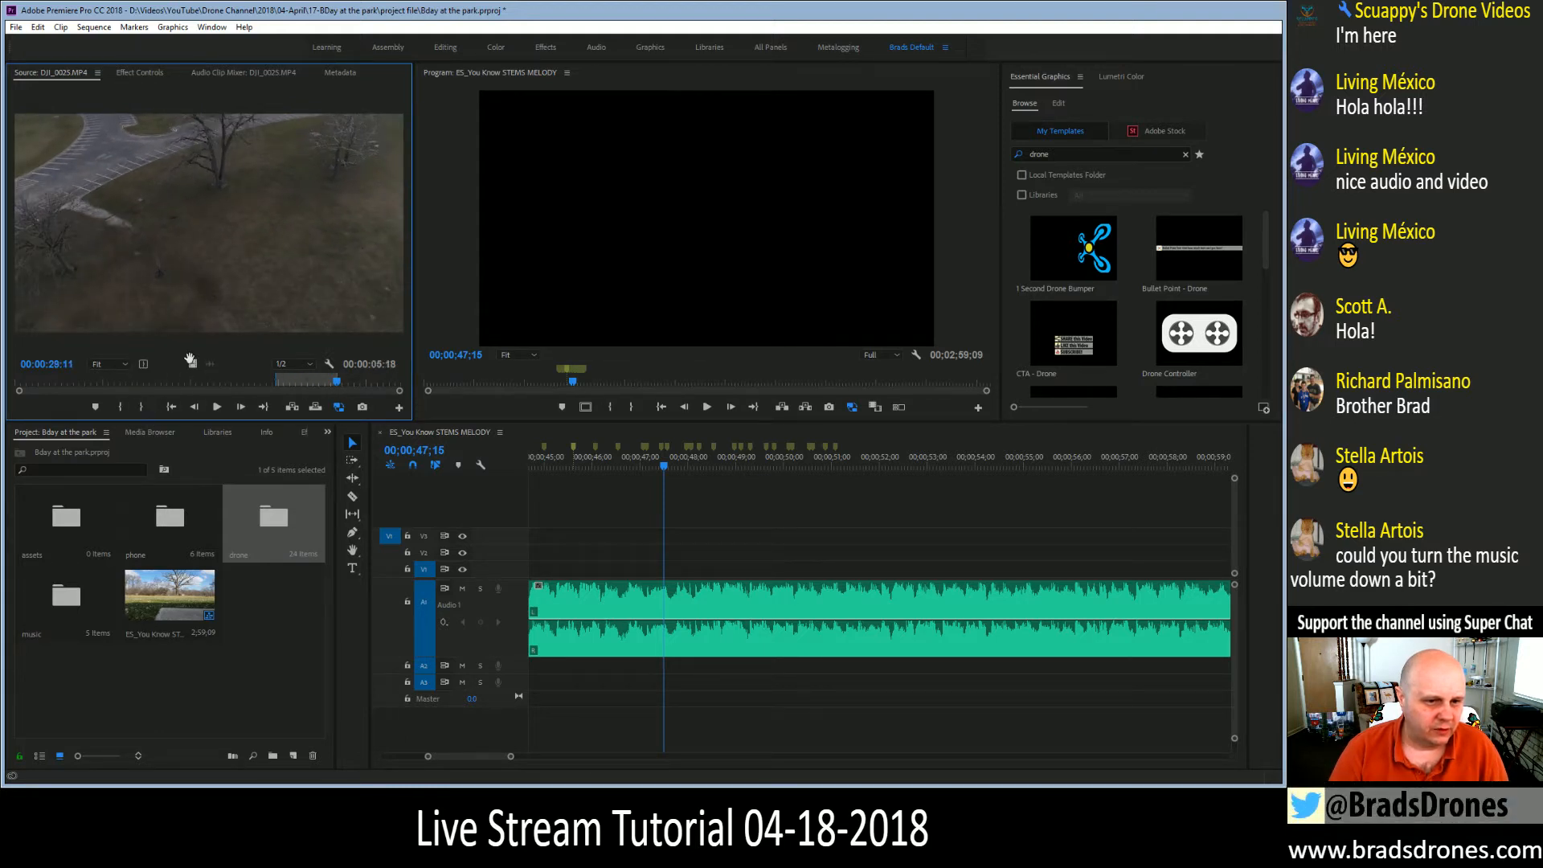
{"action": "left_click_drag", "start_coordinate": [190, 361], "coordinate": [669, 568]}
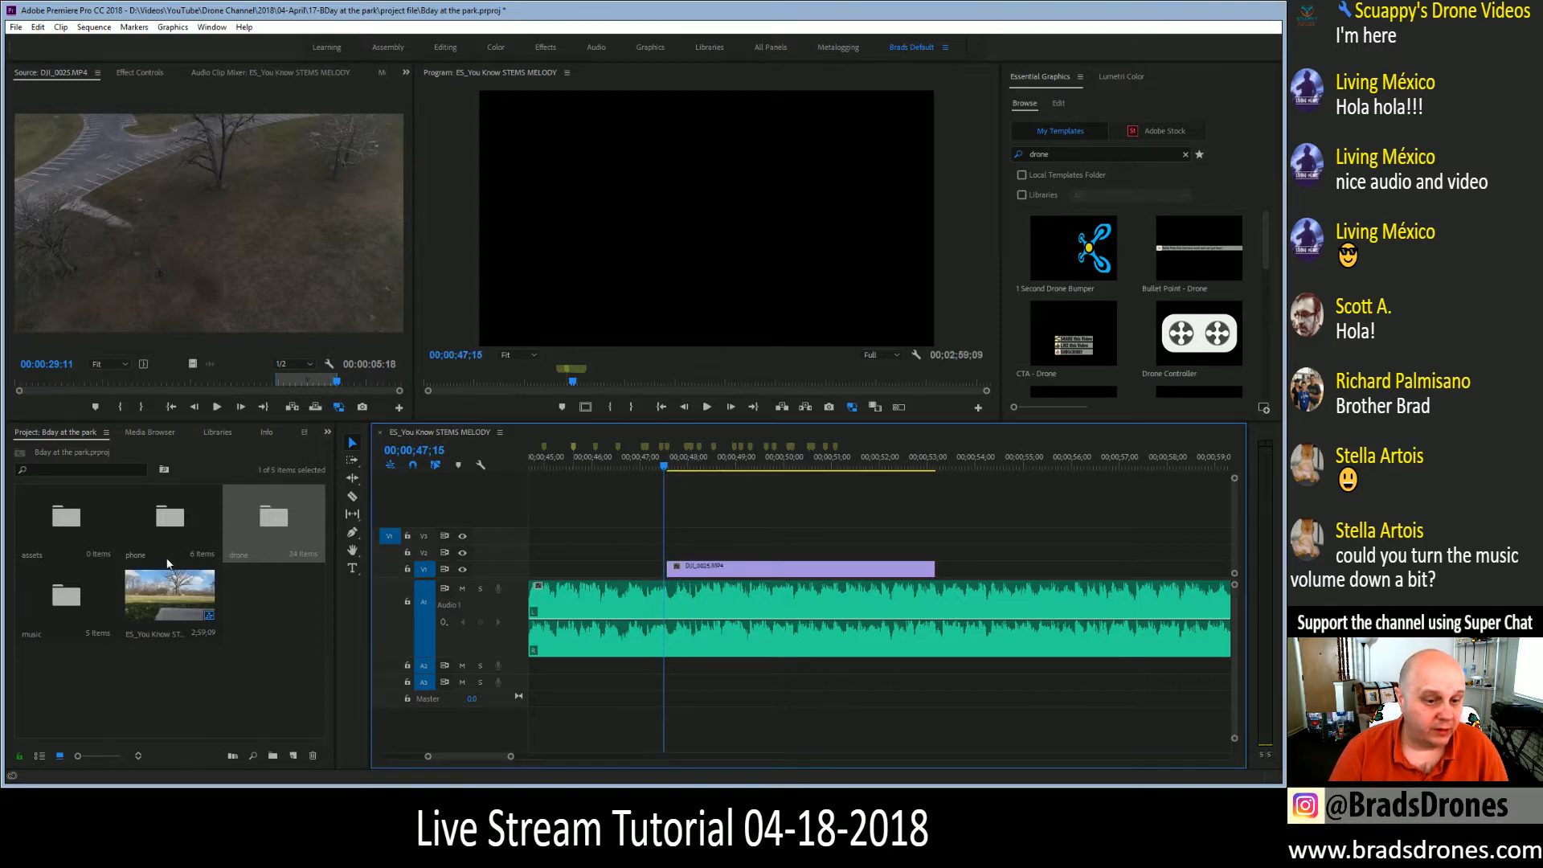
Trim DJI_0033.MP4 from the drone bin to a 12;08 section ending at 00;00;33;27 and lay its video on V2 from 00;00;46;15
{"action": "double_click", "coordinate": [268, 539]}
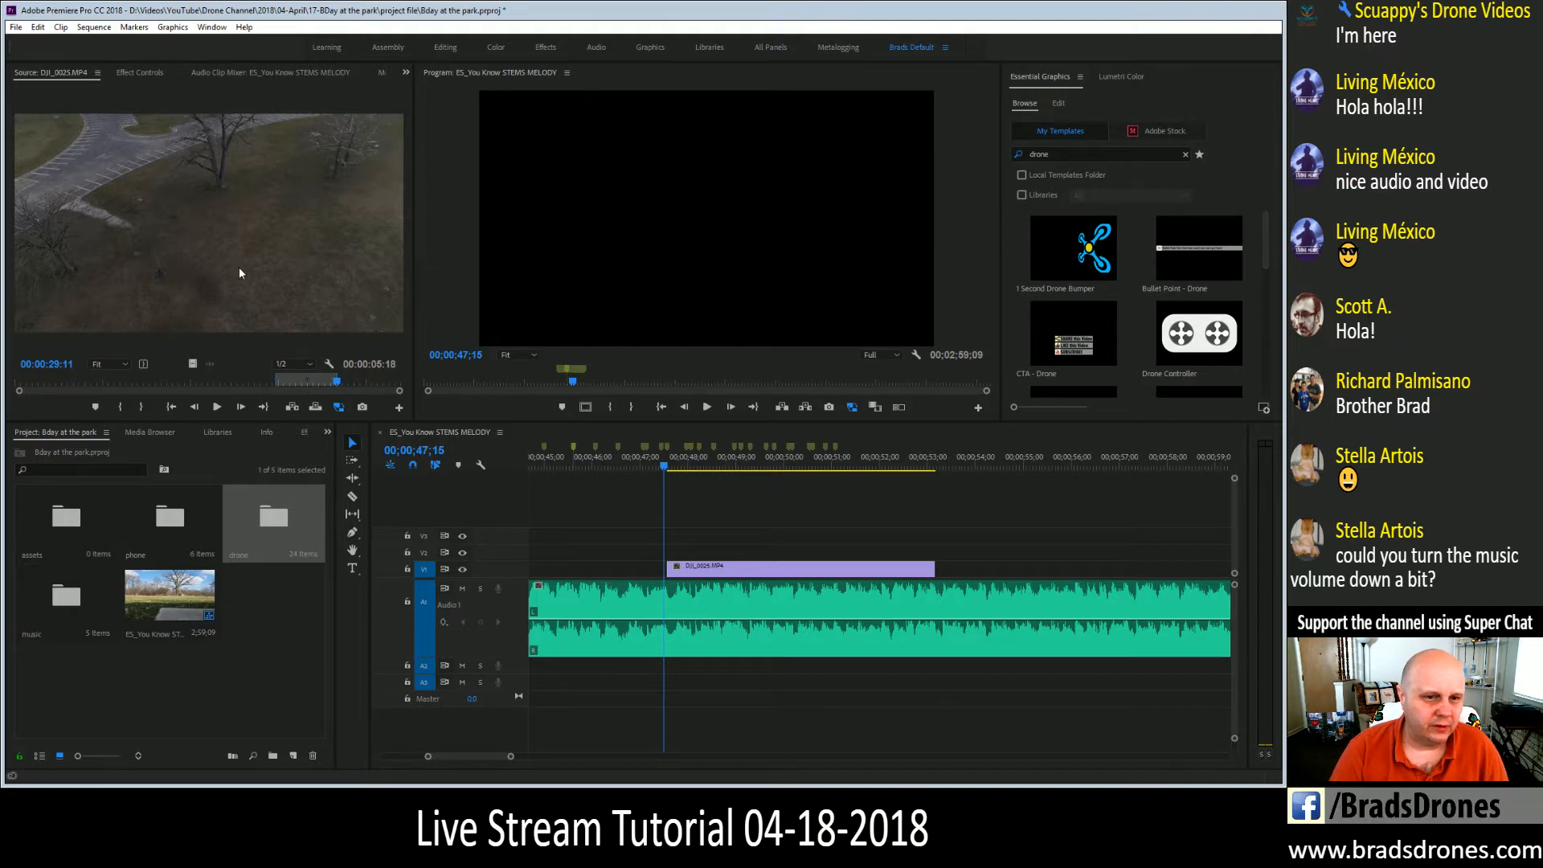
{"action": "double_click", "coordinate": [132, 267]}
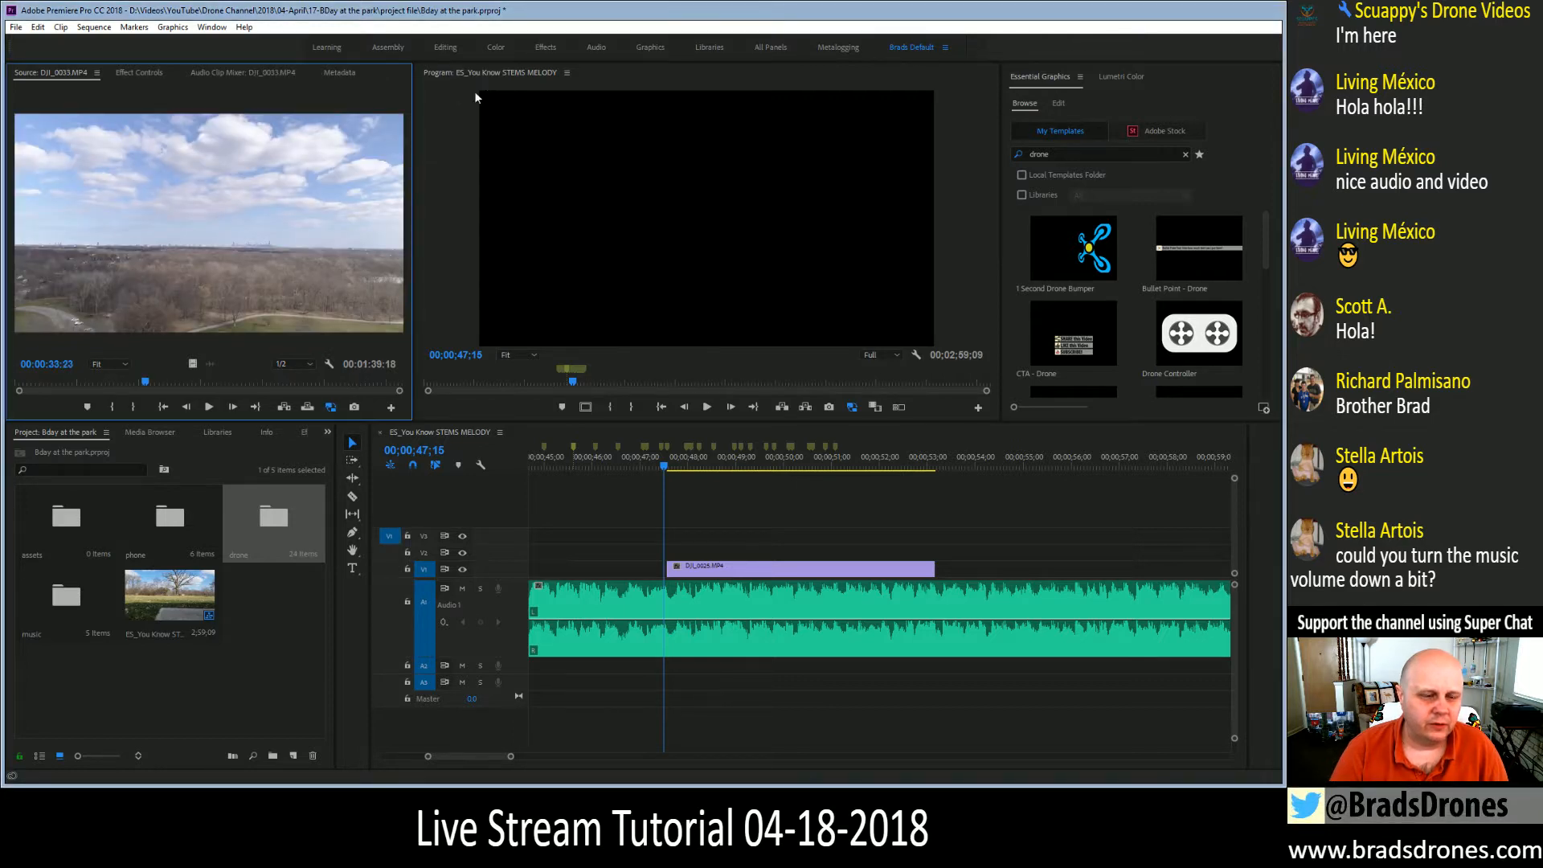
{"action": "left_click", "coordinate": [88, 384]}
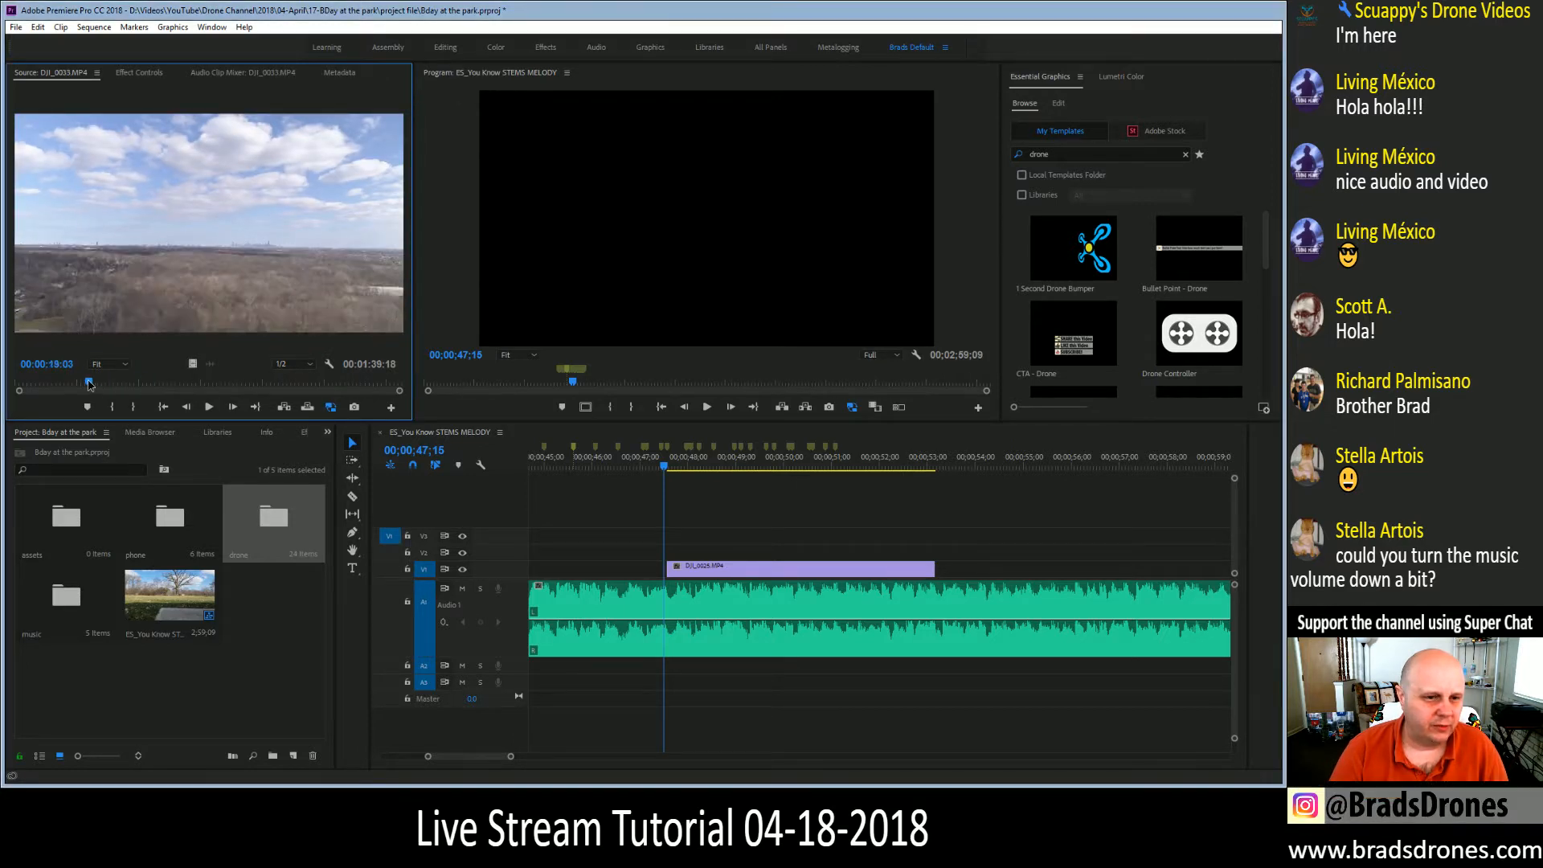
{"action": "left_click_drag", "start_coordinate": [89, 384], "coordinate": [614, 558]}
{"action": "key", "text": "o"}
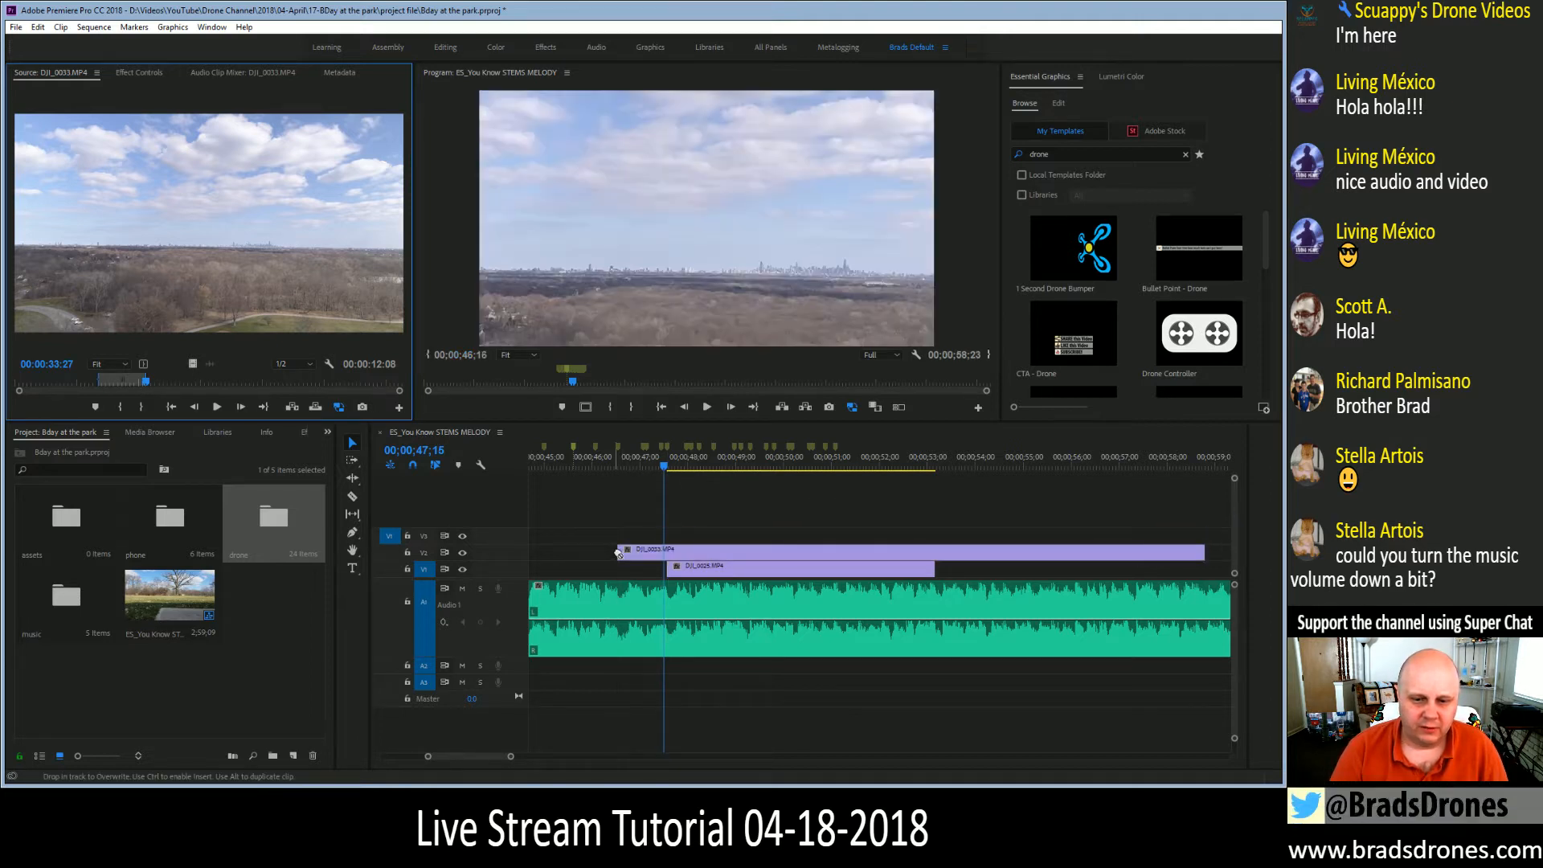
Split the DJI_0033.MP4 clip on V2 at six beat markers from 00;00;47;15 to about 00;00;49;18
{"action": "left_click", "coordinate": [352, 496]}
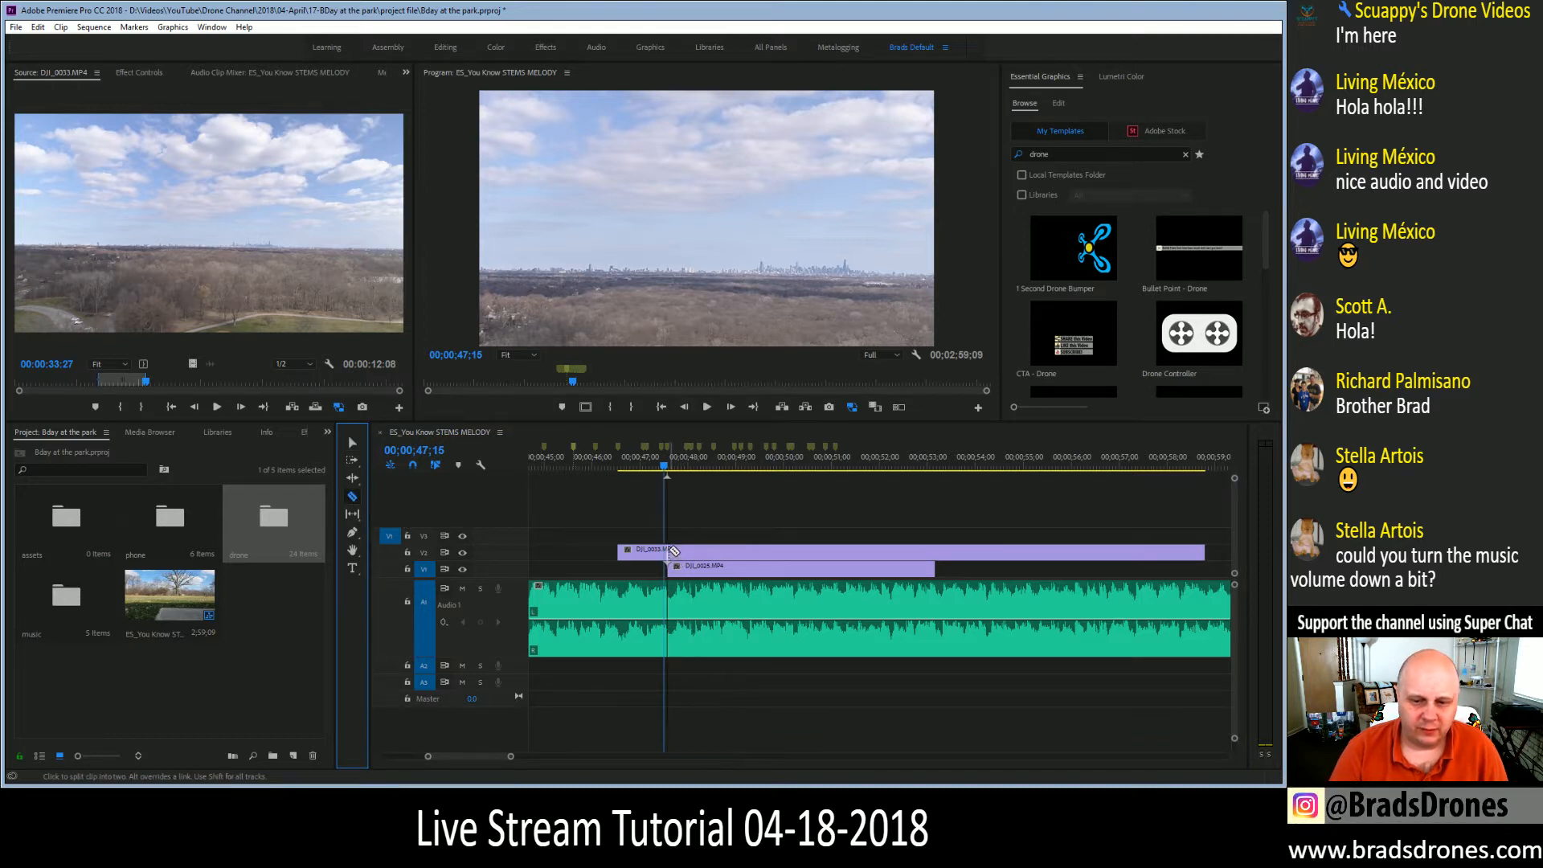
{"action": "left_click", "coordinate": [690, 553]}
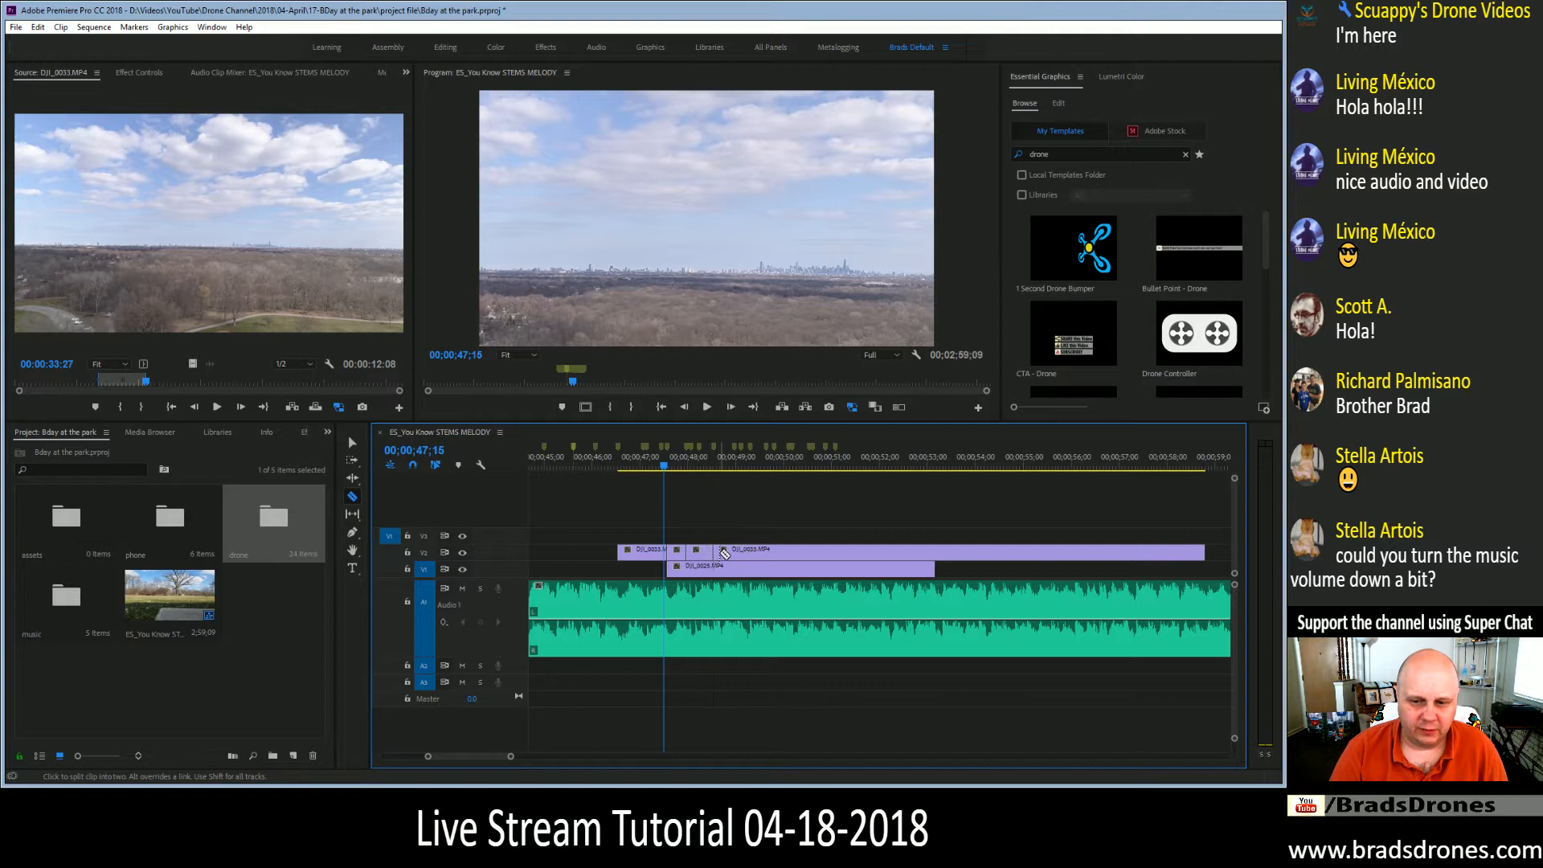
{"action": "left_click", "coordinate": [733, 552]}
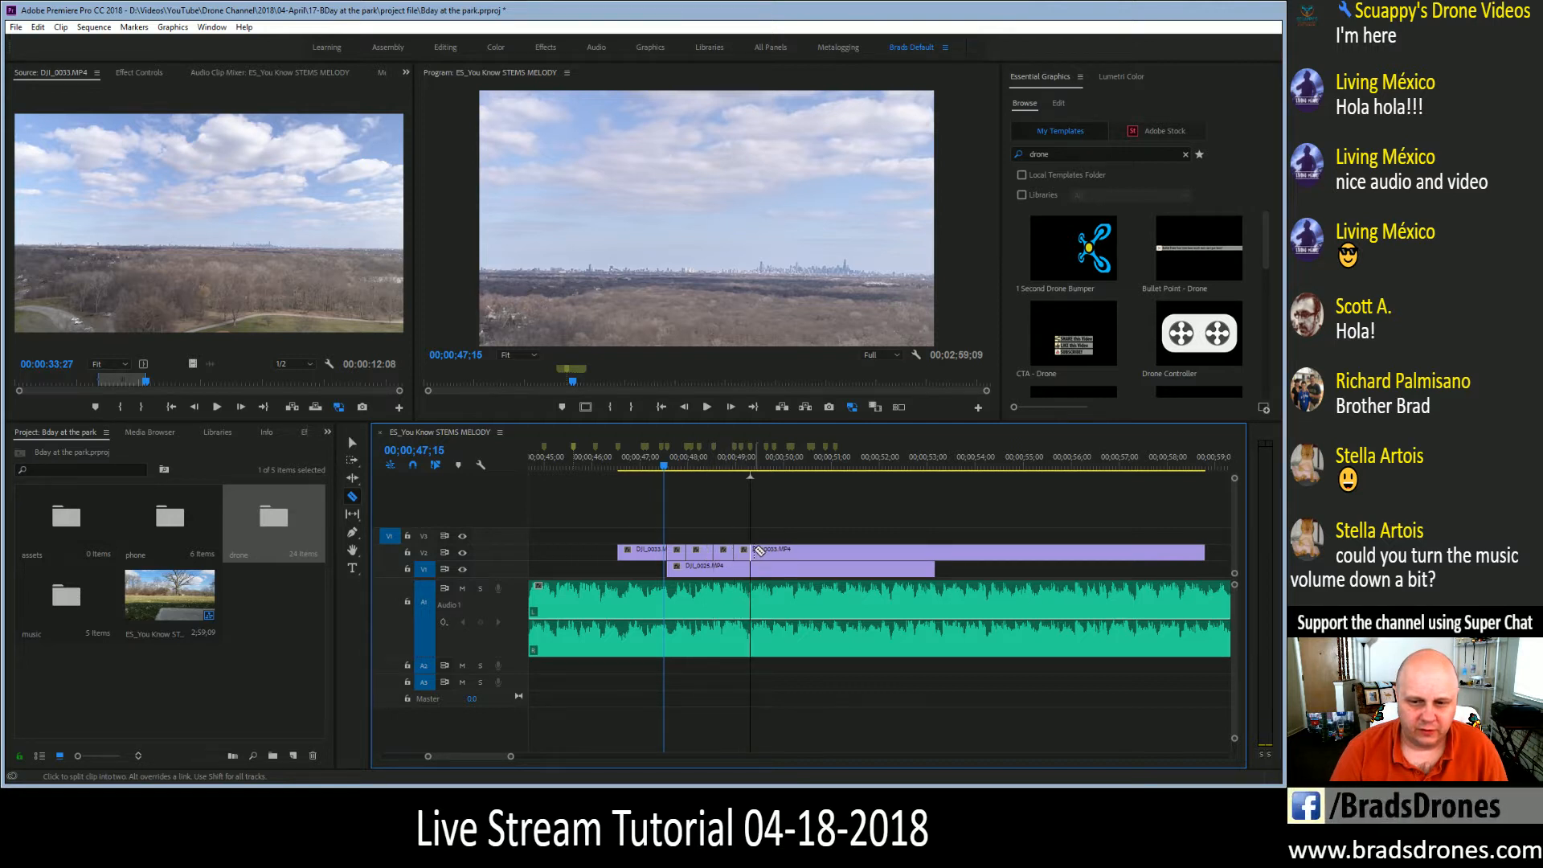
{"action": "left_click", "coordinate": [755, 551]}
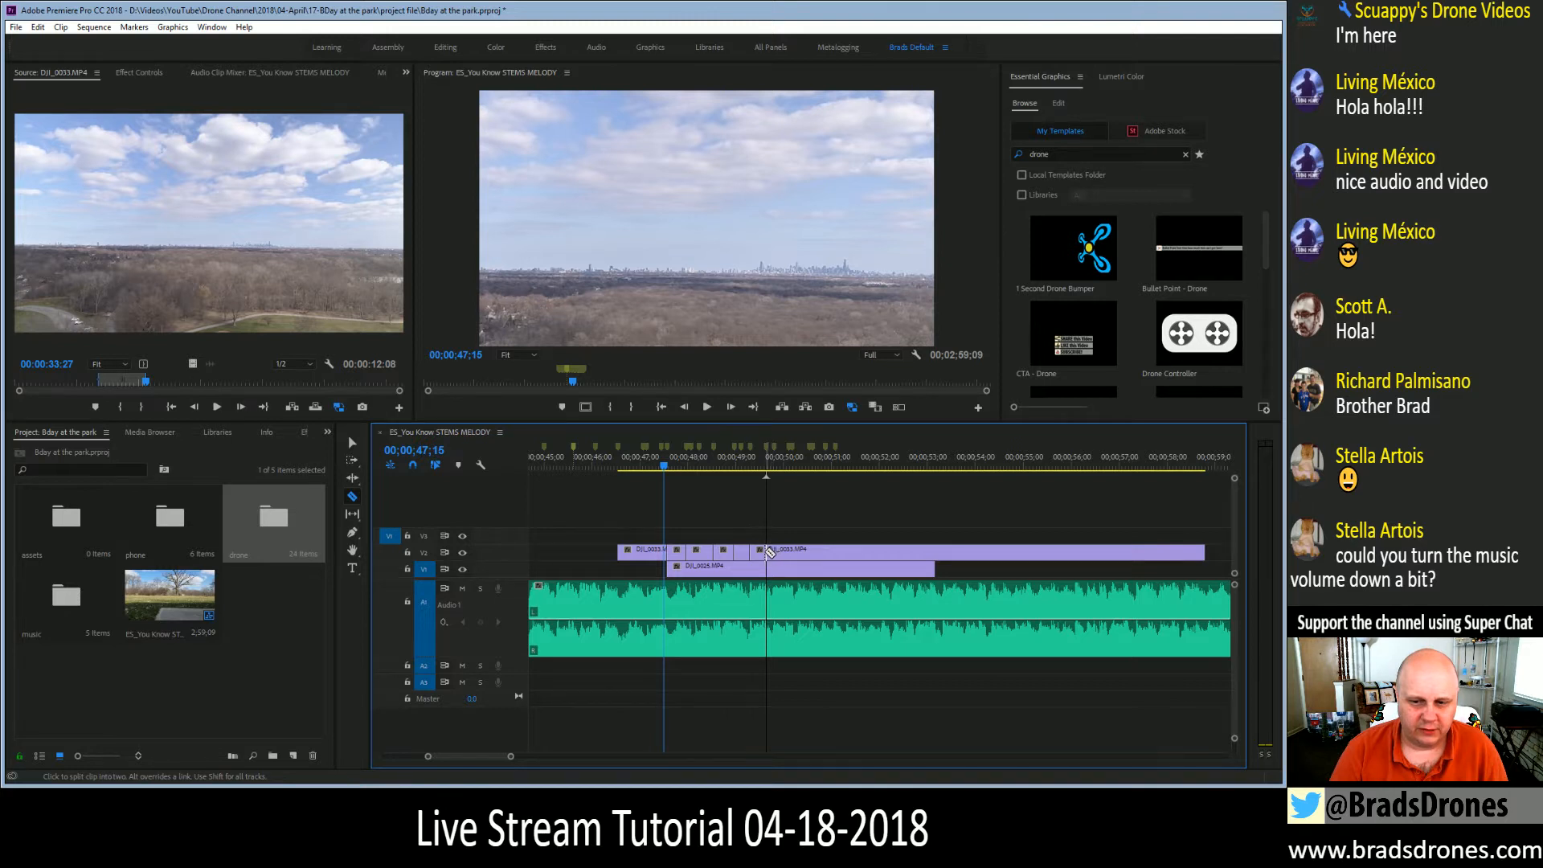
{"action": "left_click", "coordinate": [769, 552]}
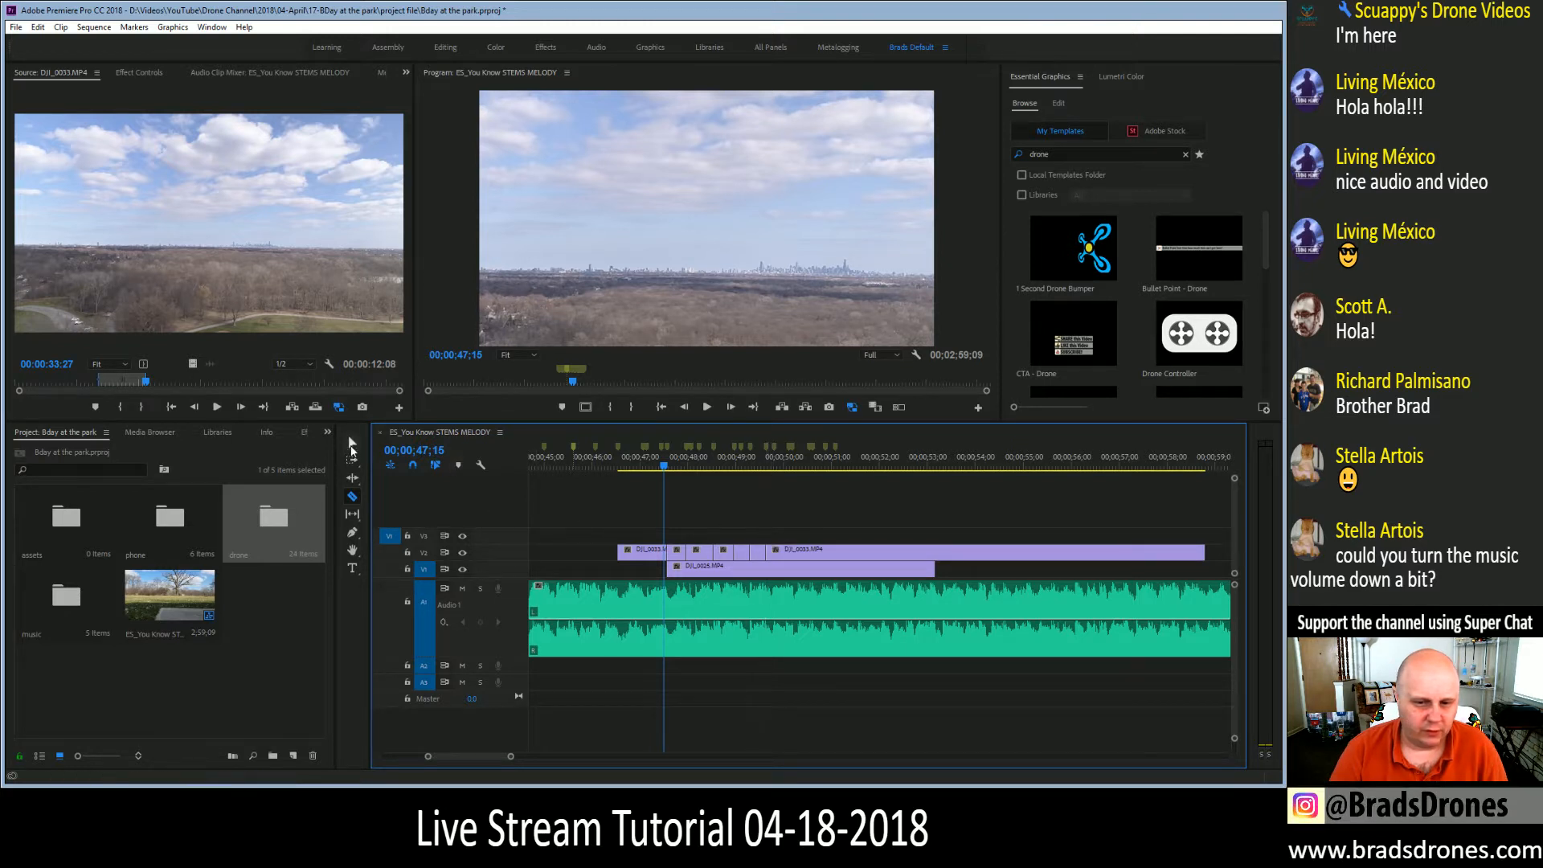
Delete every second piece of the split DJI_0033.MP4 clip on V2, three pieces in all, starting at 00;00;47;15
{"action": "left_click", "coordinate": [354, 443]}
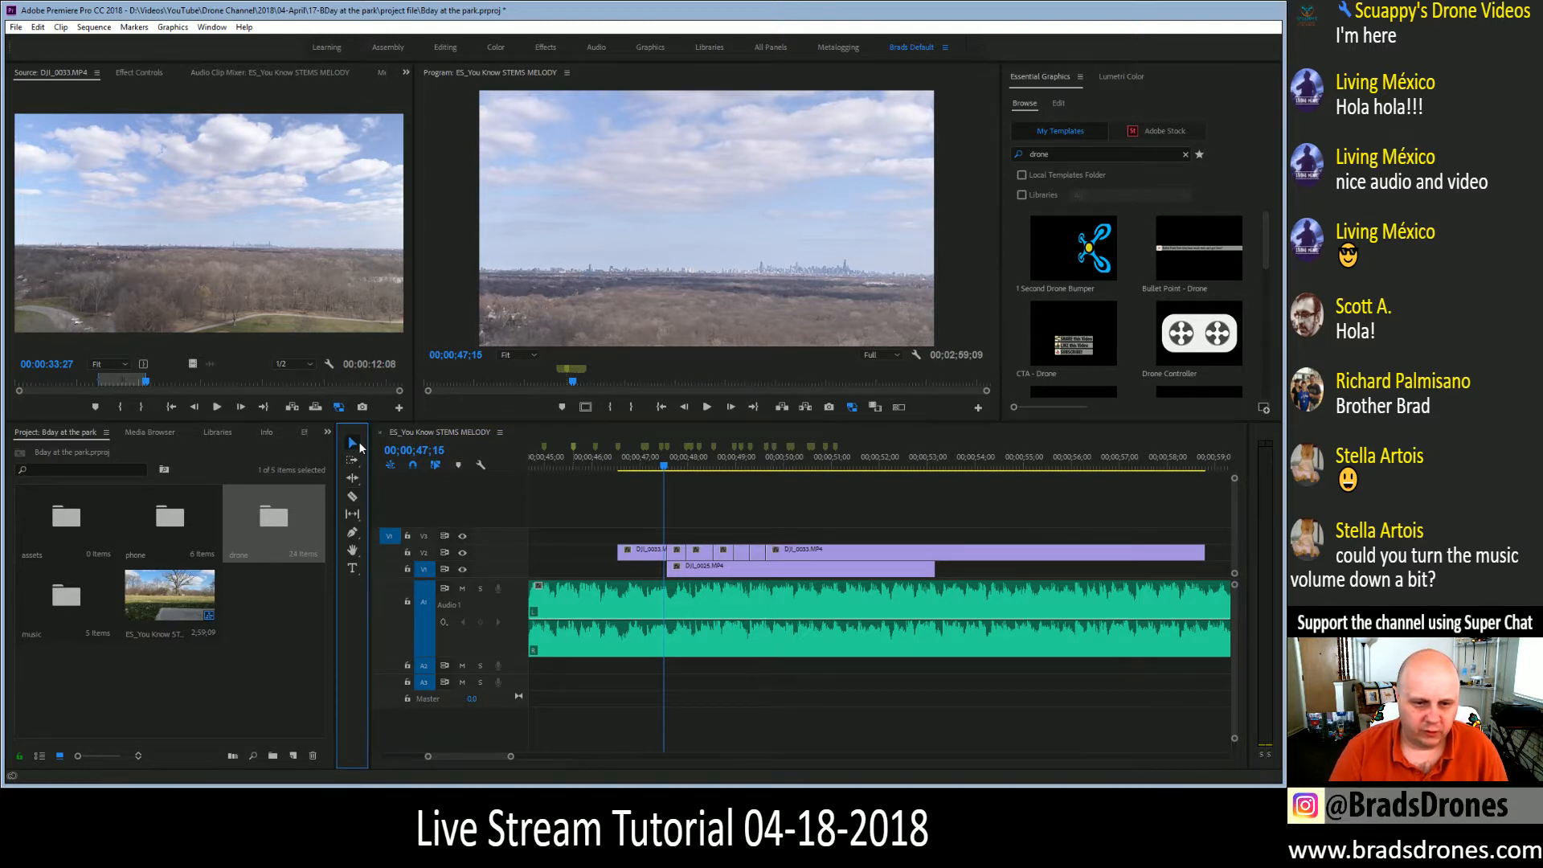
{"action": "left_click", "coordinate": [679, 559]}
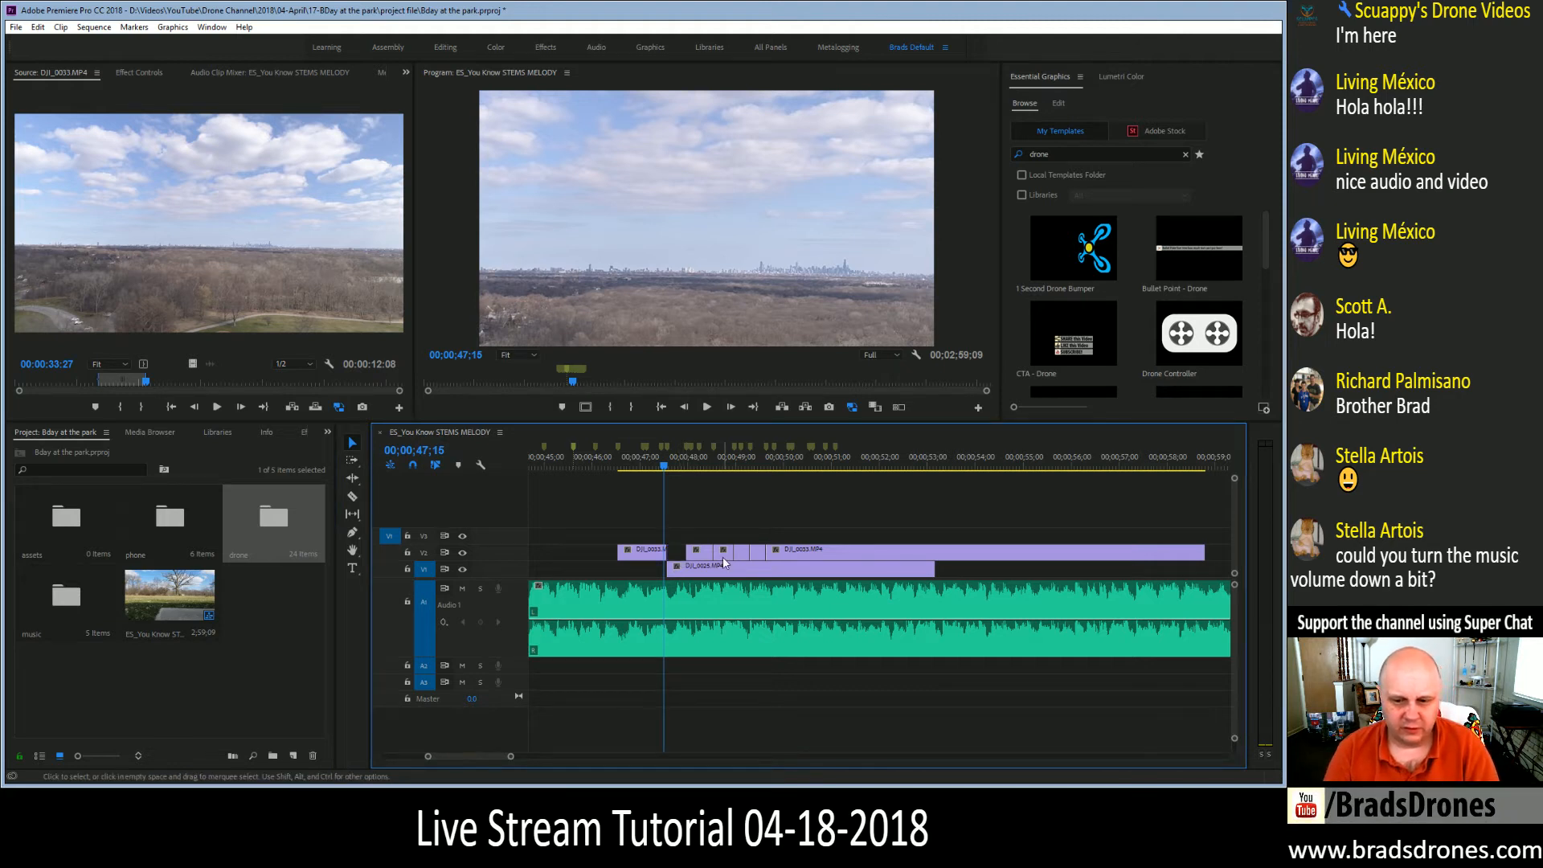
{"action": "key", "text": "Delete"}
{"action": "left_click", "coordinate": [758, 555]}
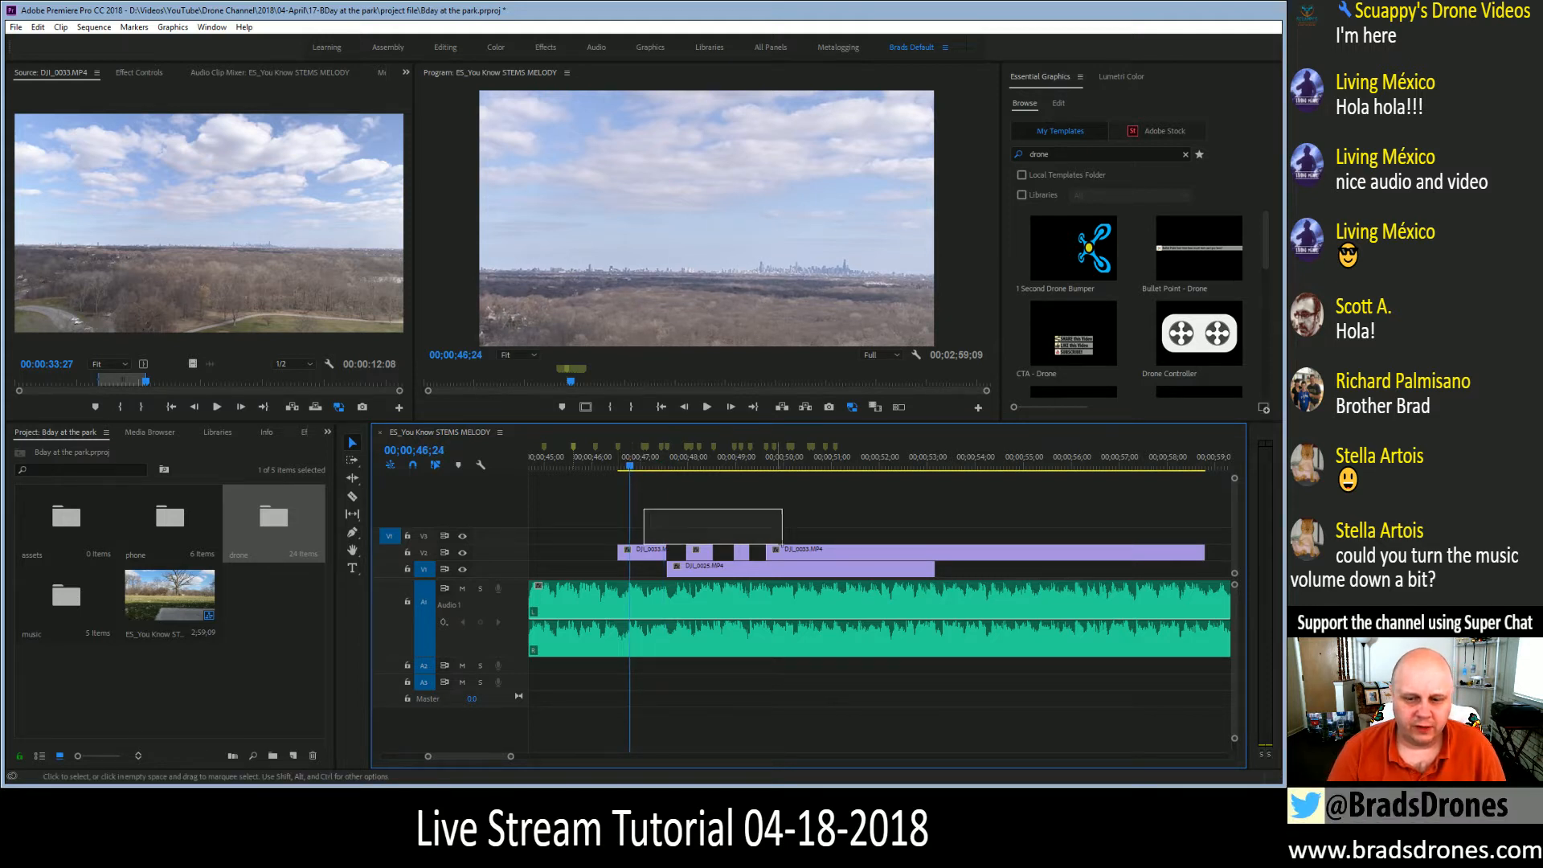
Set the scale of the first DJI_0033.MP4 piece on V2 to 50
{"action": "left_click_drag", "start_coordinate": [782, 546], "coordinate": [804, 547]}
{"action": "left_click", "coordinate": [648, 561]}
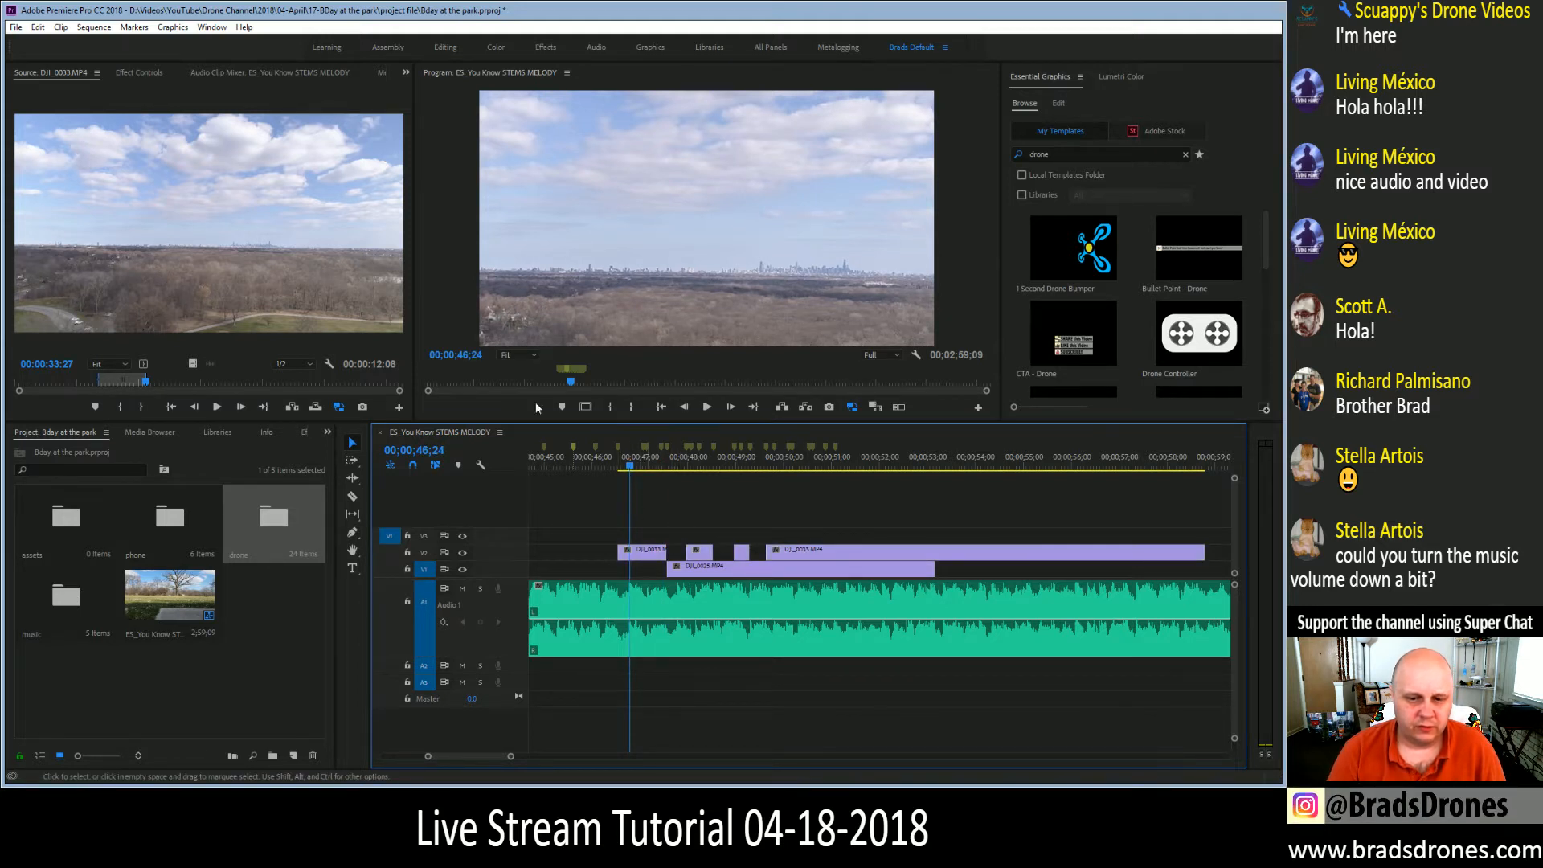
{"action": "left_click", "coordinate": [134, 74]}
{"action": "left_click", "coordinate": [168, 153]}
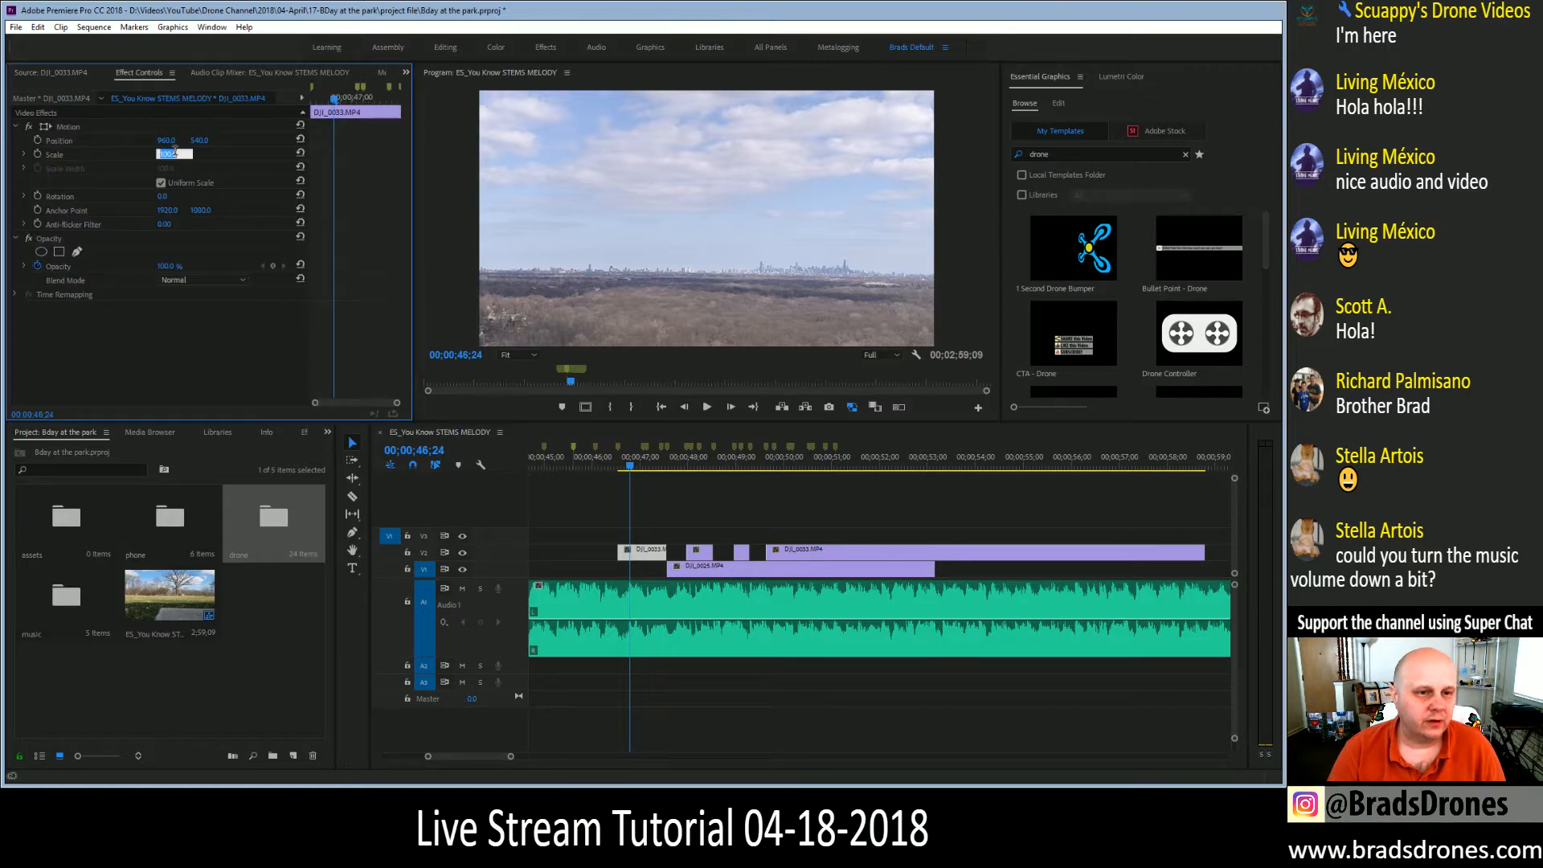
{"action": "type", "text": "50"}
{"action": "key", "text": "Return"}
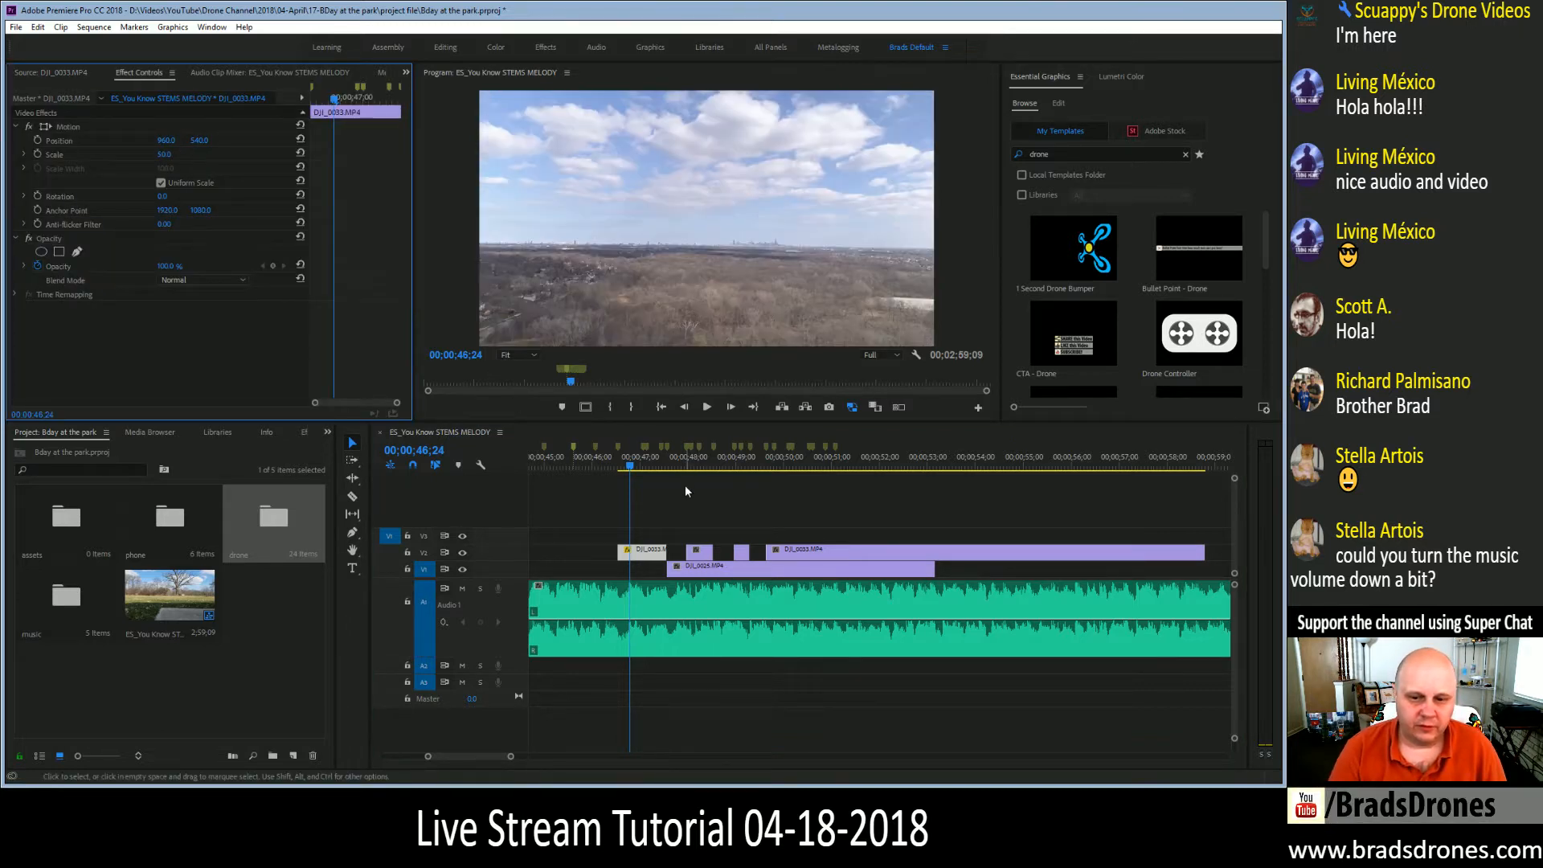
Set the scale of the three remaining DJI_0033.MP4 pieces on V2 to 50
{"action": "left_click", "coordinate": [697, 555]}
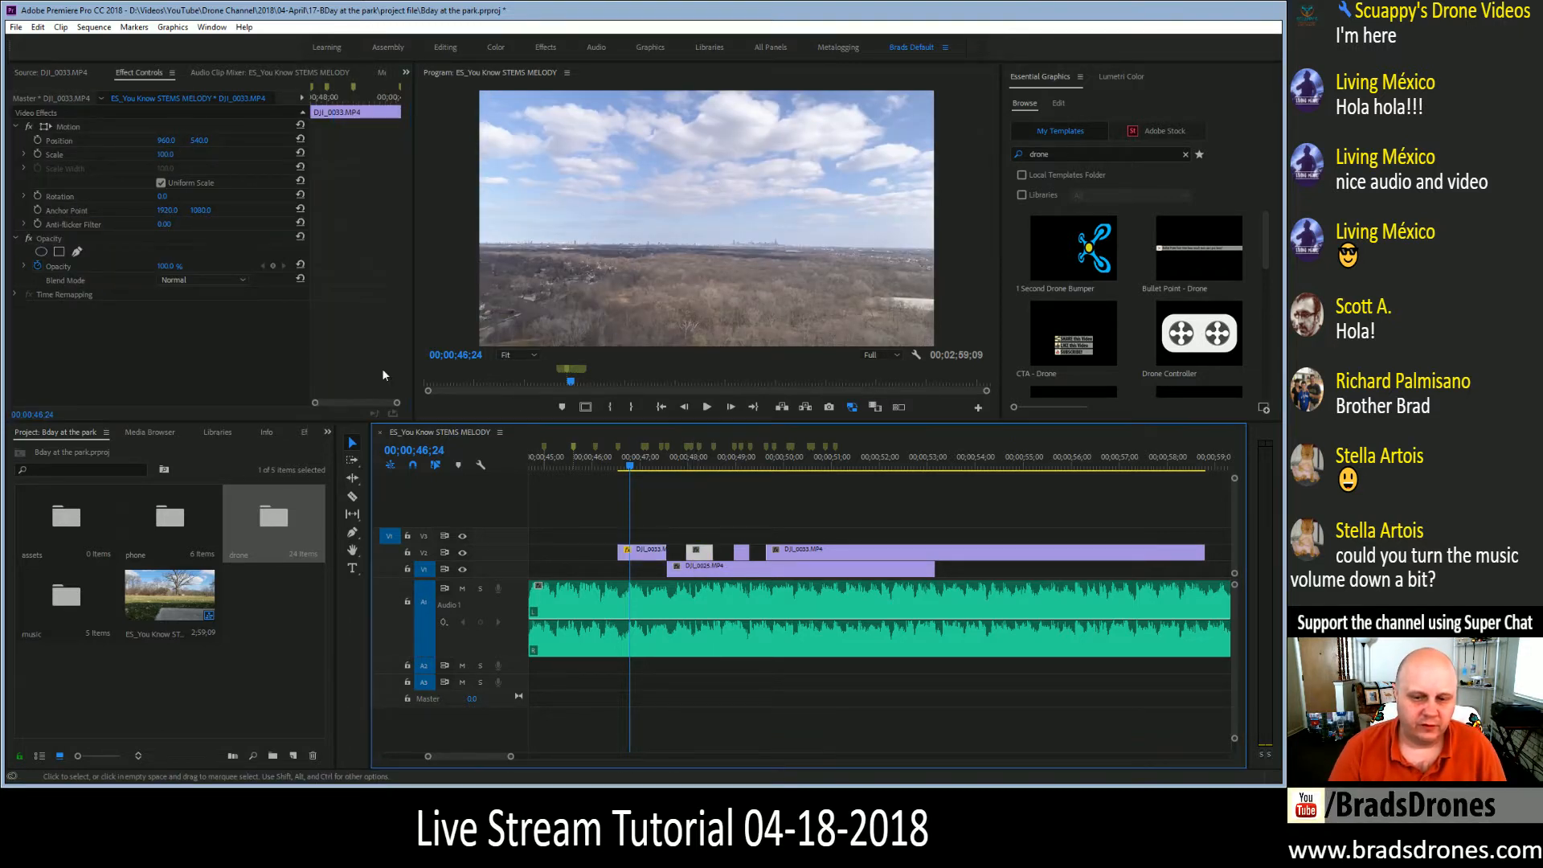
{"action": "left_click", "coordinate": [171, 153]}
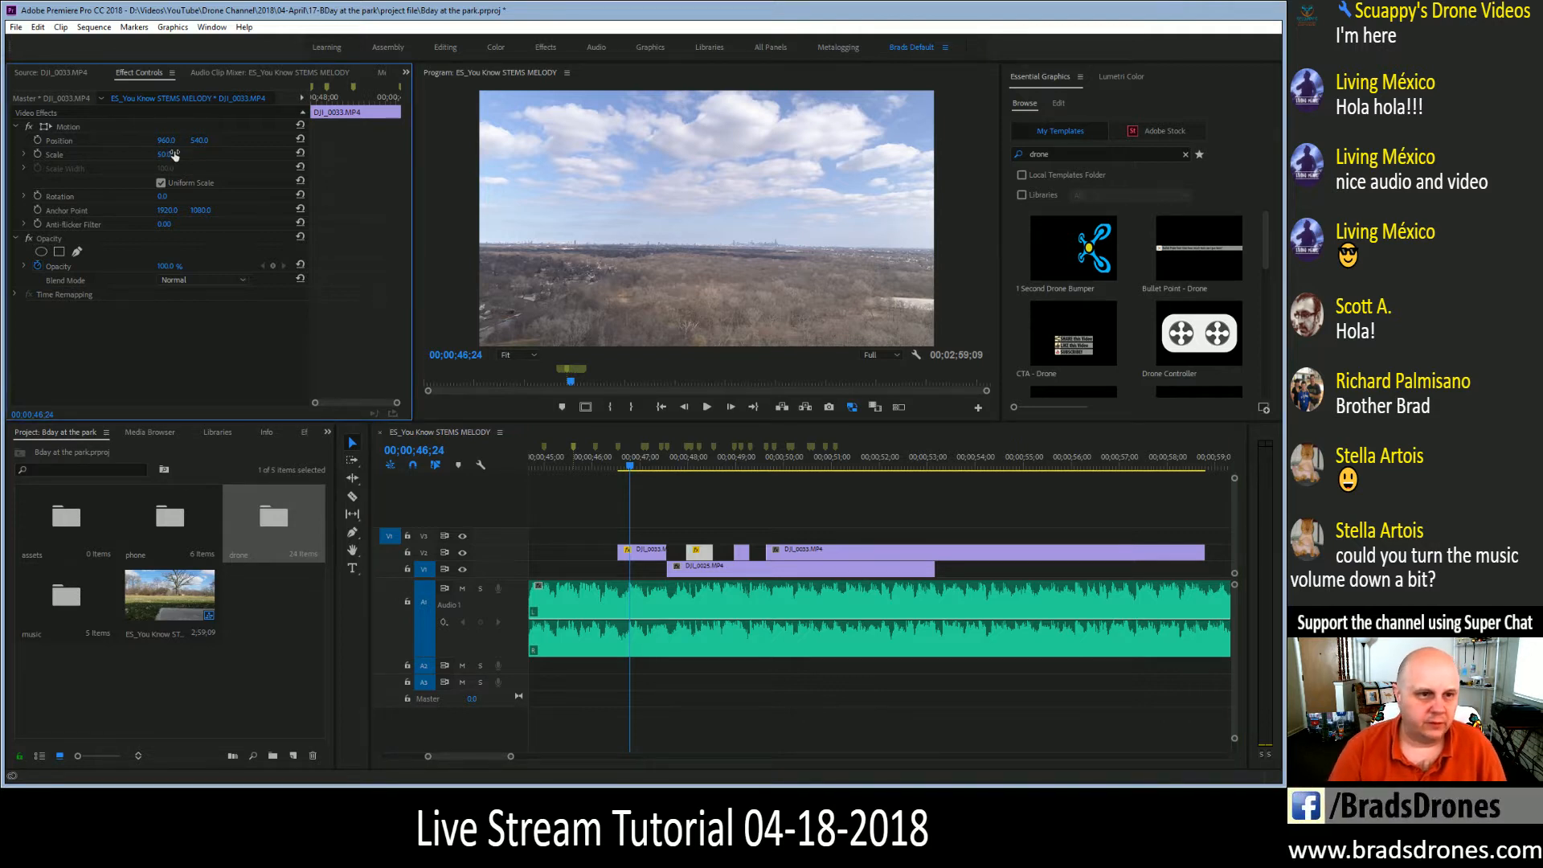
{"action": "left_click", "coordinate": [742, 555]}
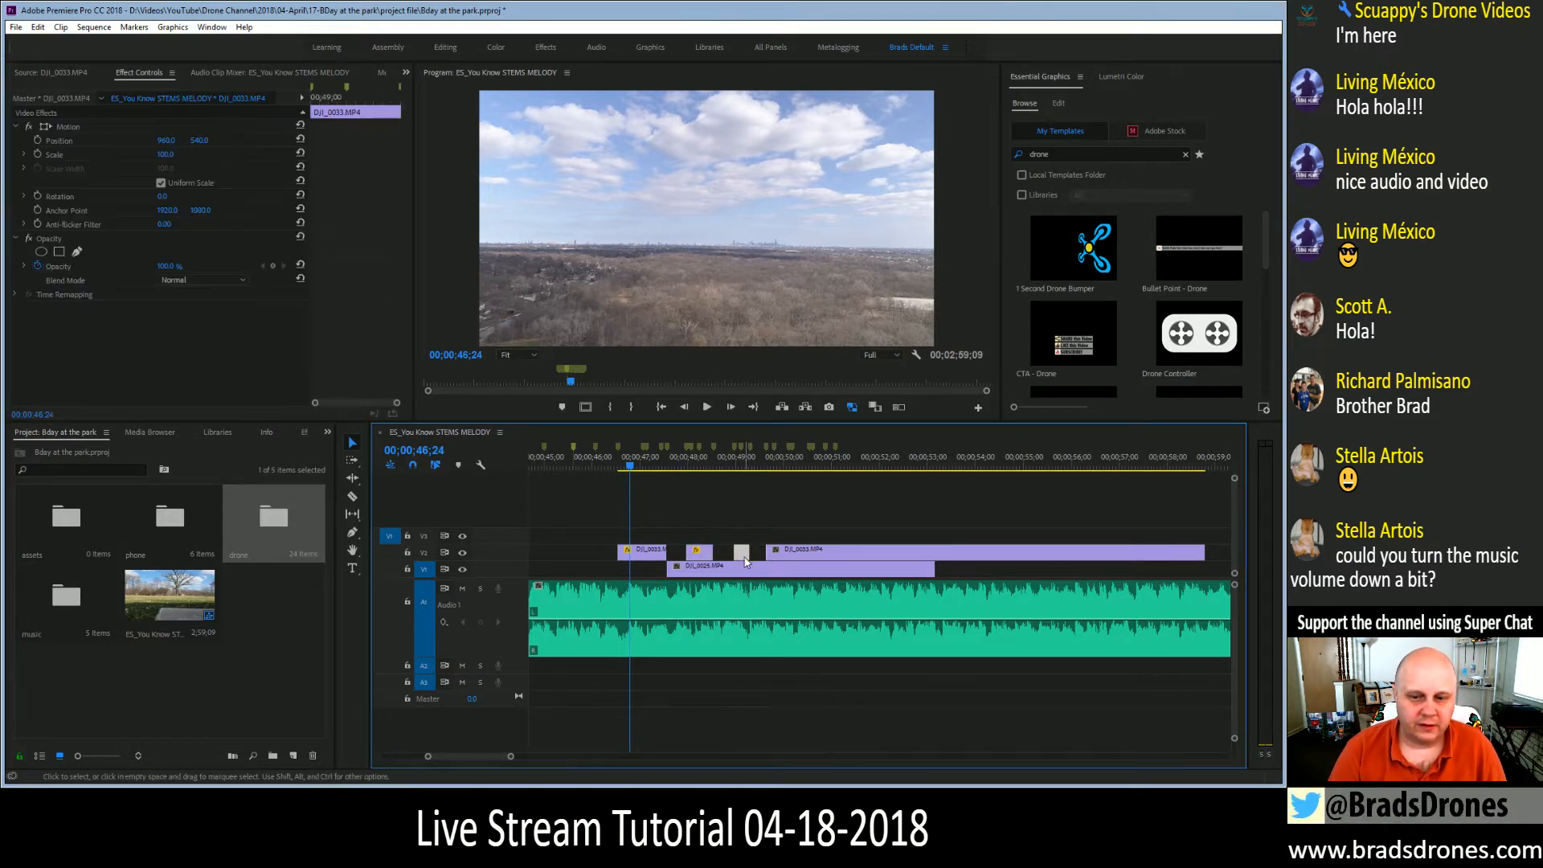
{"action": "left_click", "coordinate": [166, 153]}
{"action": "type", "text": "50"}
{"action": "key", "text": "Return"}
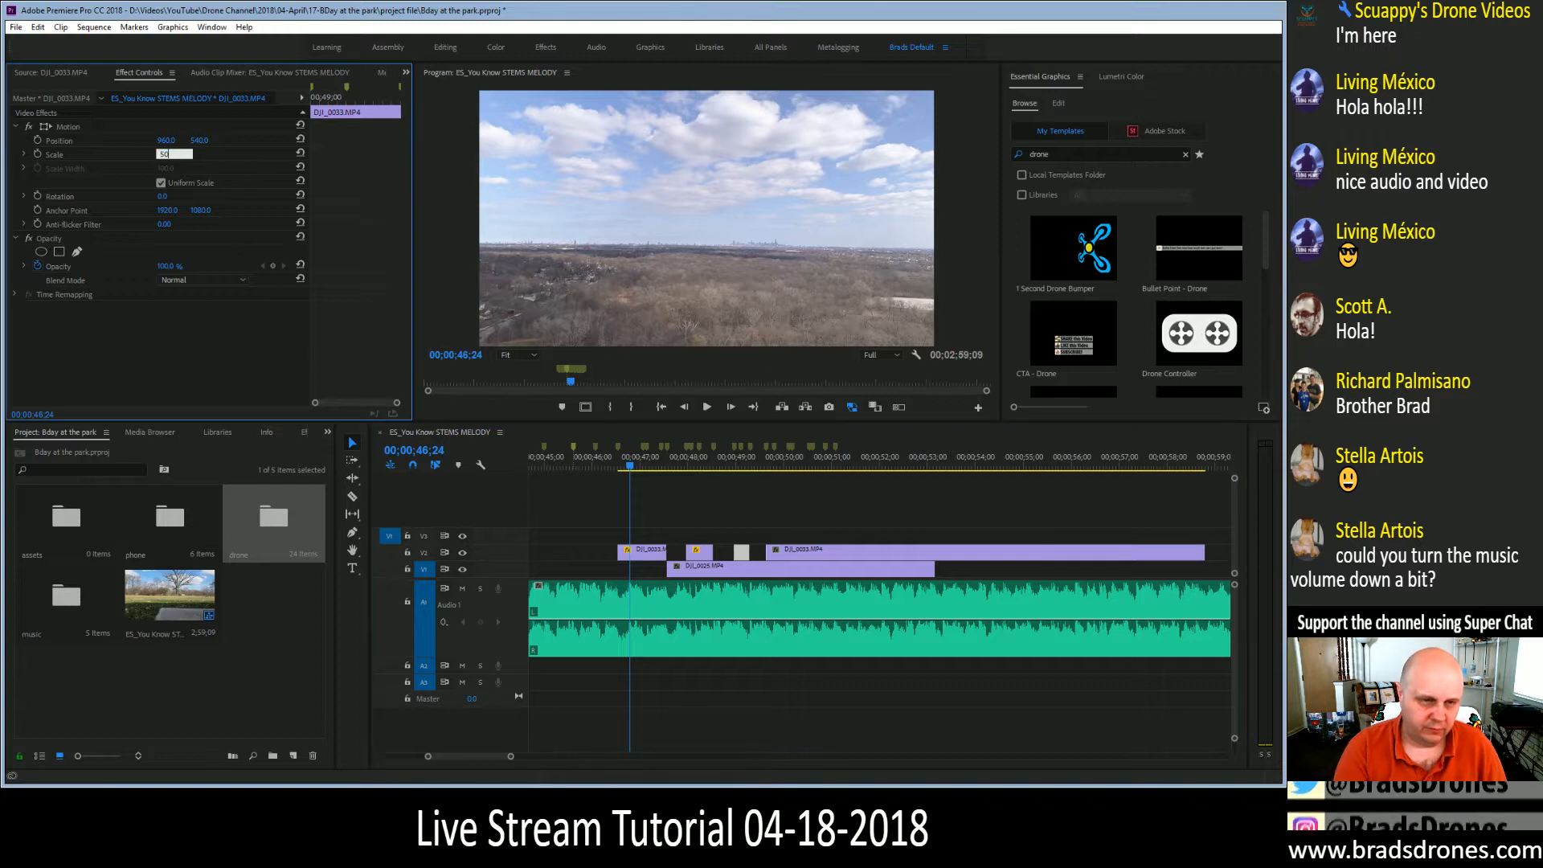
{"action": "left_click", "coordinate": [822, 557]}
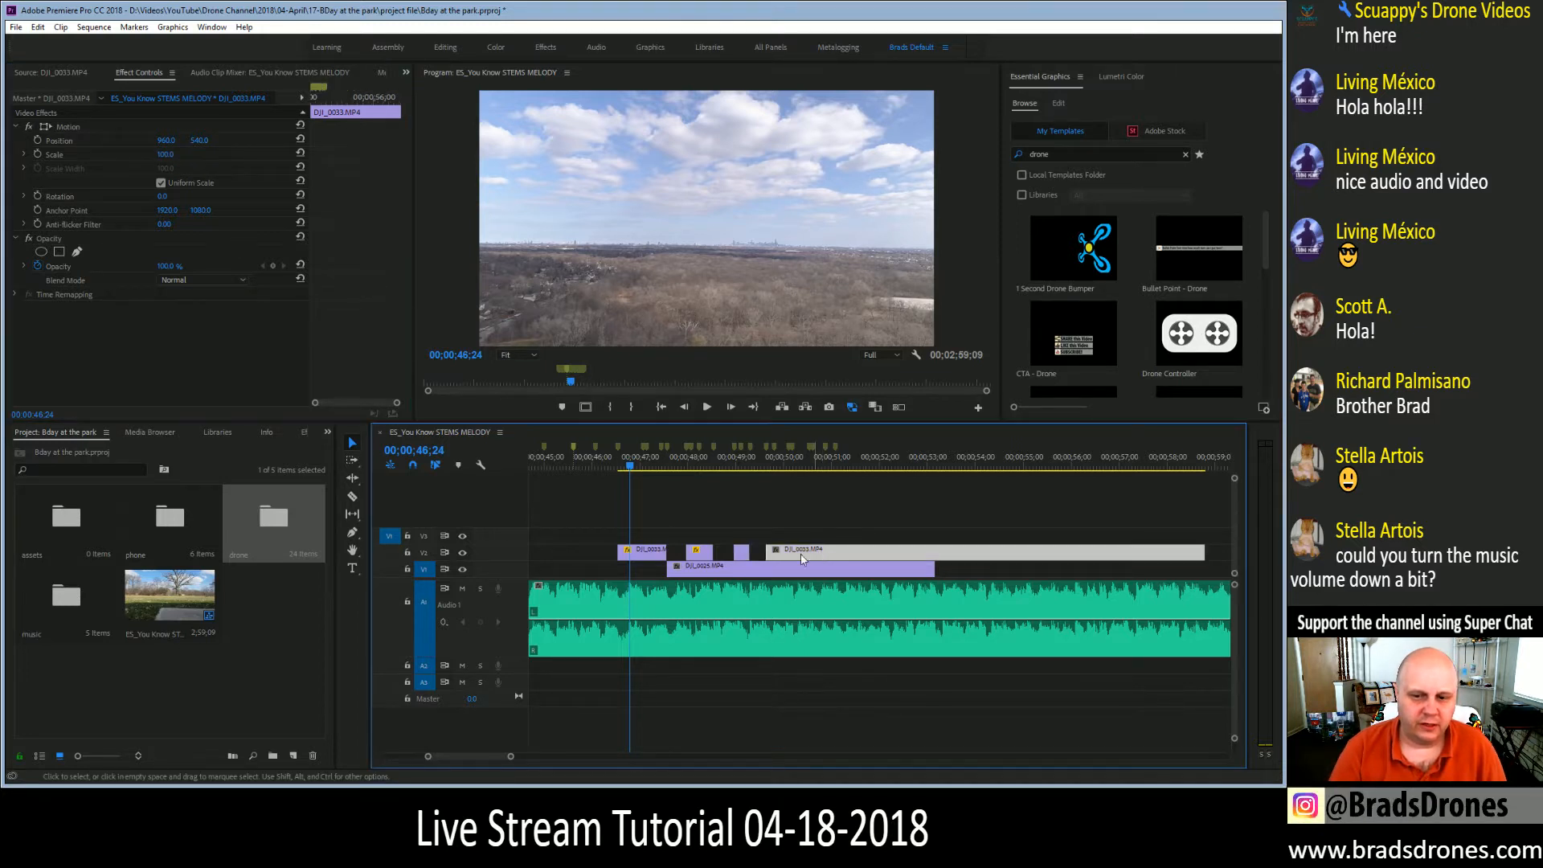
{"action": "left_click", "coordinate": [169, 153]}
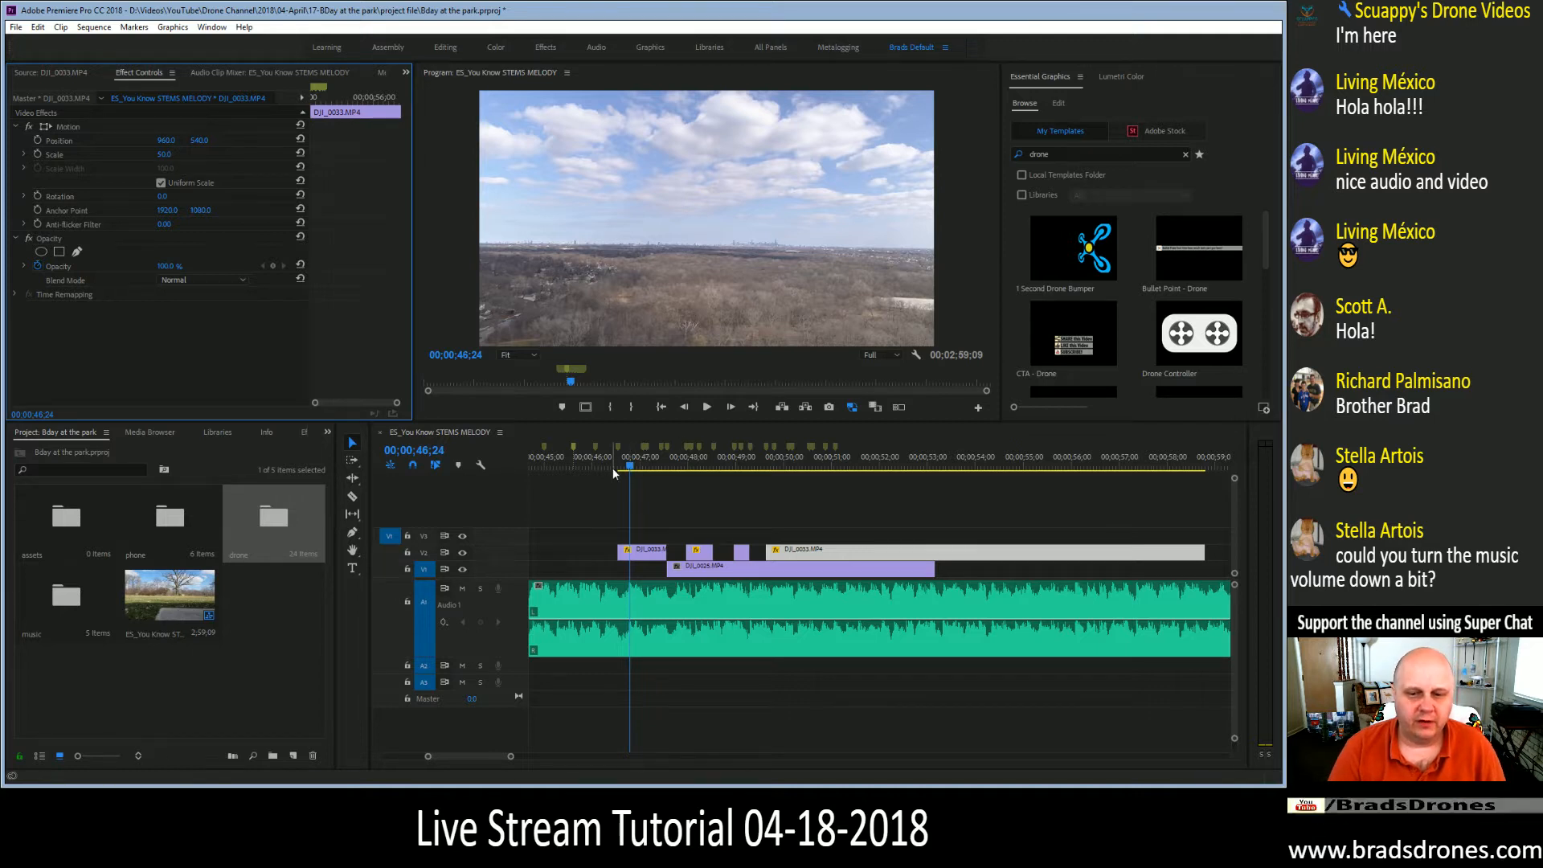
Play back the sequence leading into the alternating clips and set the playhead to 00;00;46;26
{"action": "left_click", "coordinate": [609, 491]}
{"action": "key", "text": "space"}
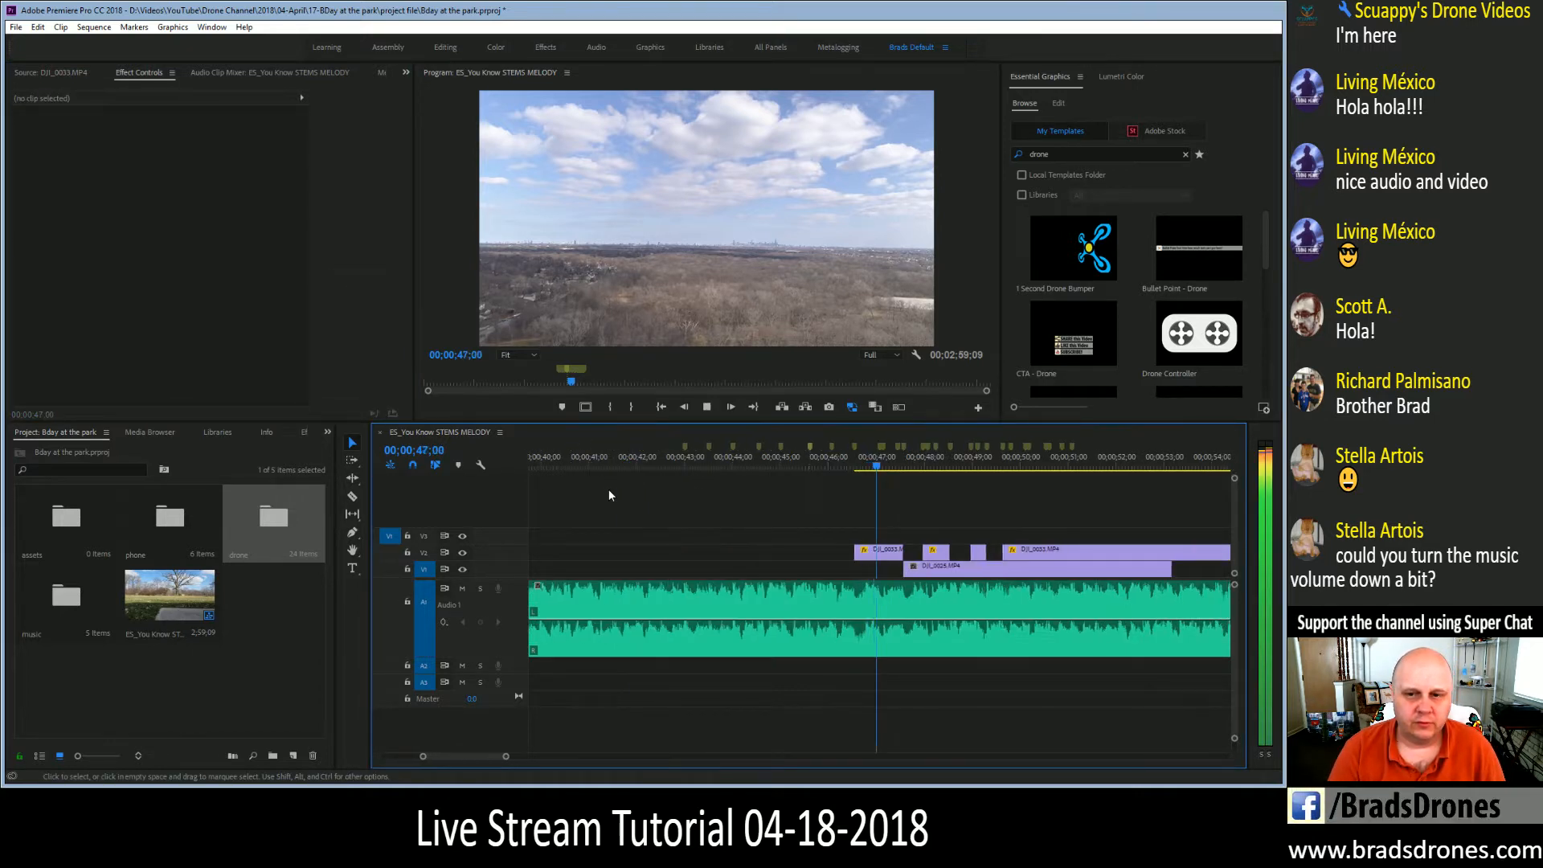
{"action": "key", "text": "space"}
{"action": "left_click", "coordinate": [820, 462]}
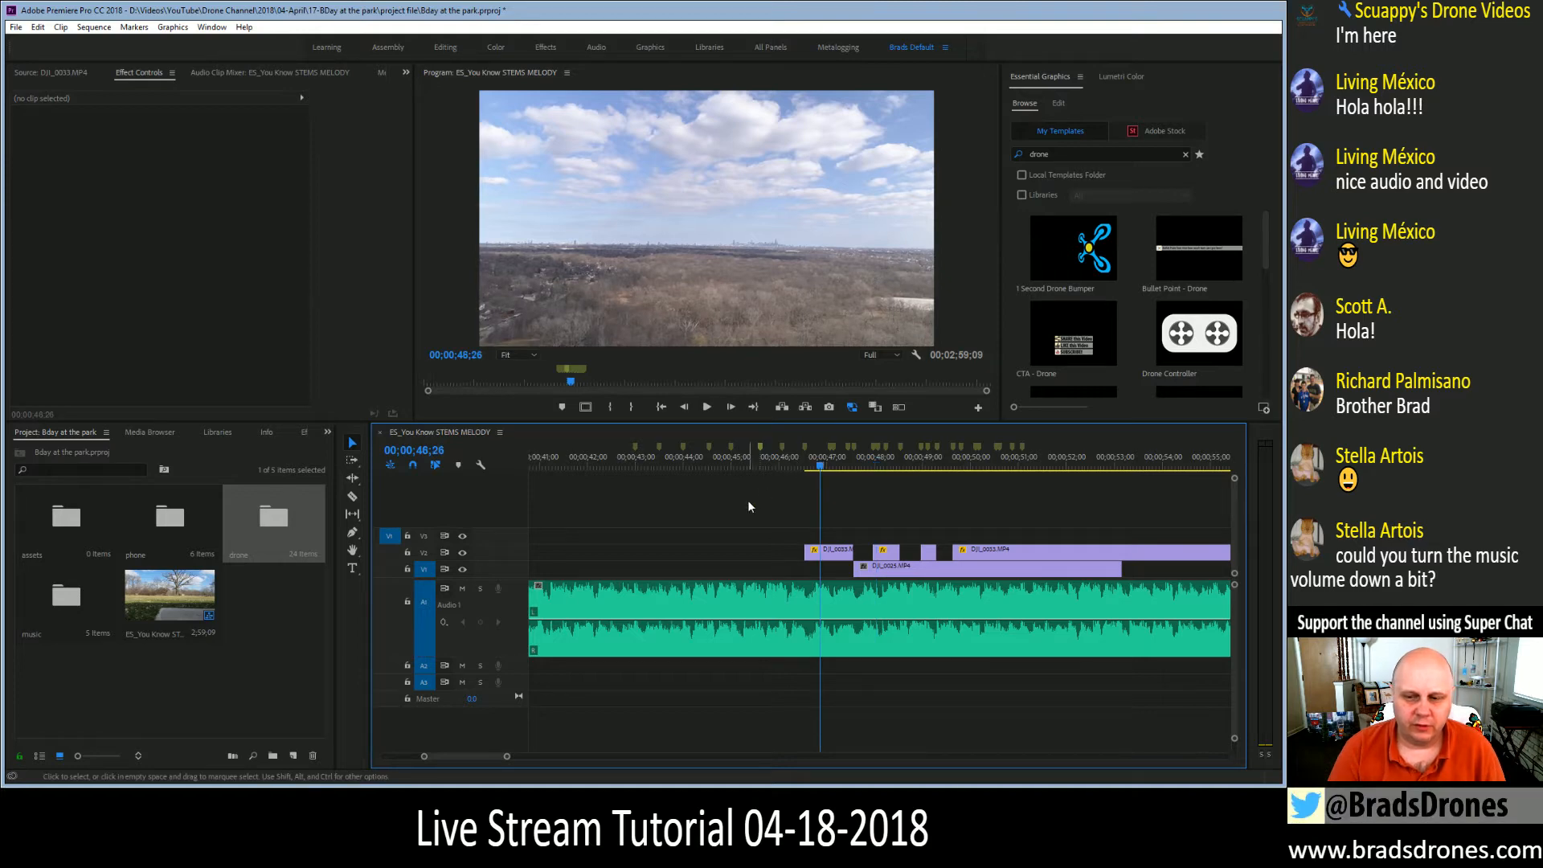
Play back the alternating clips on V1 and V2 twice from about 00;00;46;23 to judge the cuts against the beat
{"action": "key", "text": "space"}
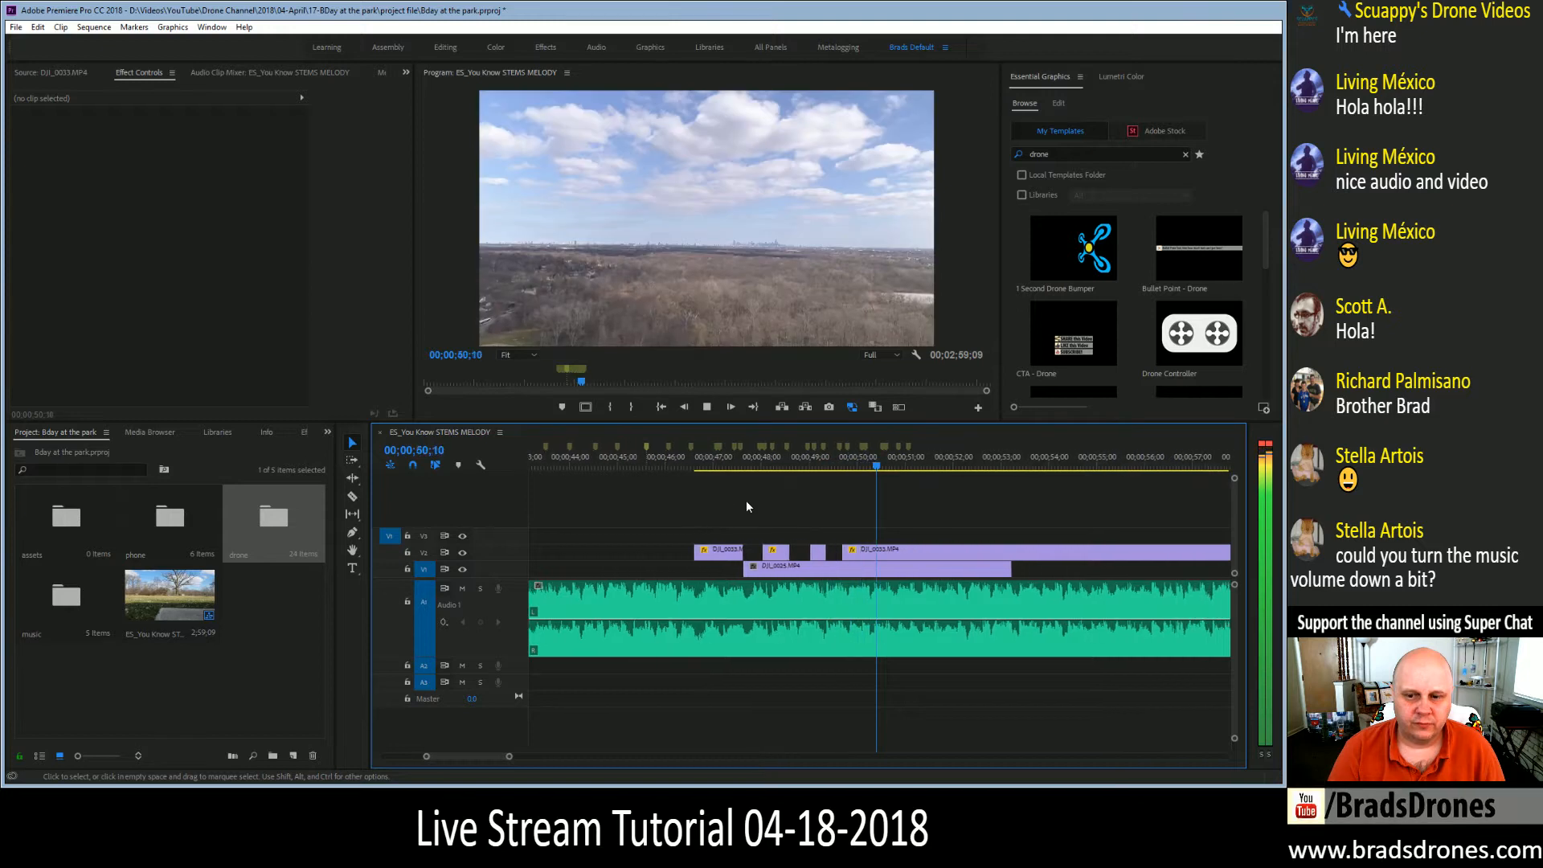
{"action": "key", "text": "space"}
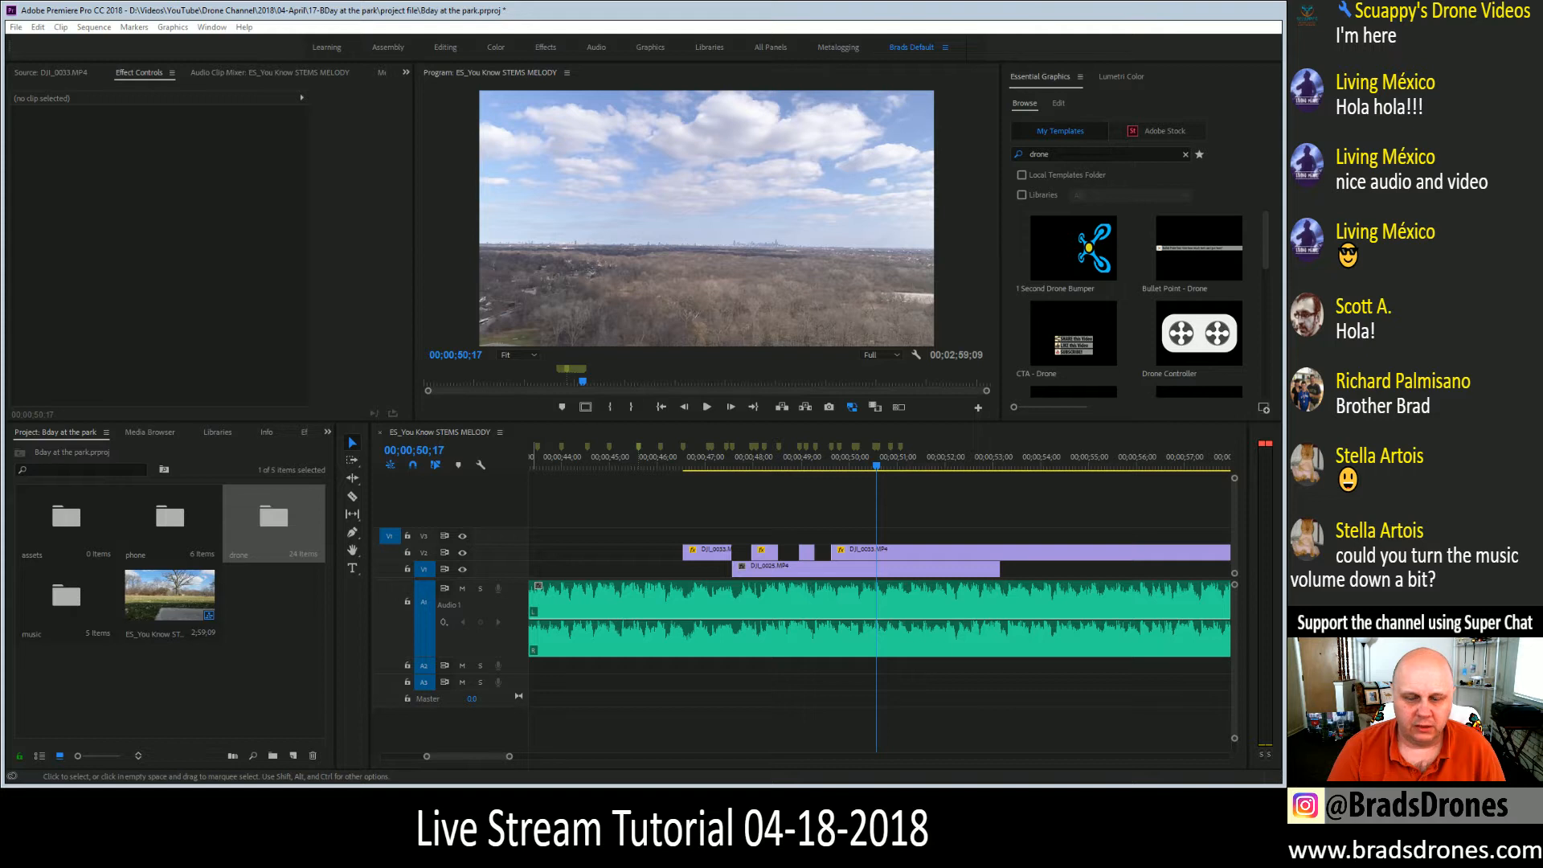
{"action": "left_click", "coordinate": [774, 627]}
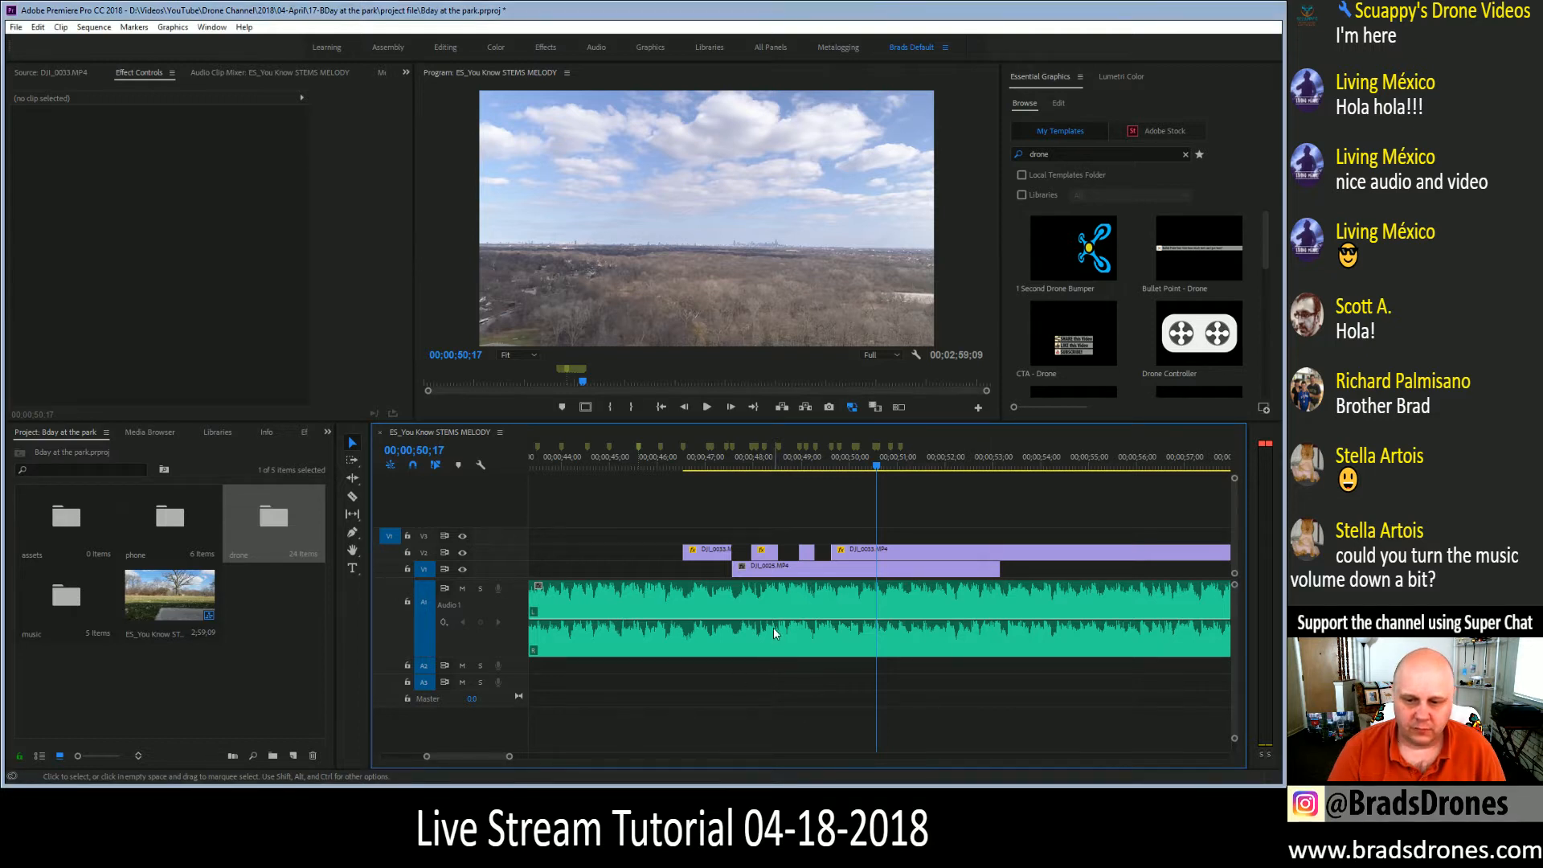
{"action": "left_click_drag", "start_coordinate": [774, 642], "coordinate": [773, 645]}
{"action": "left_click", "coordinate": [717, 454]}
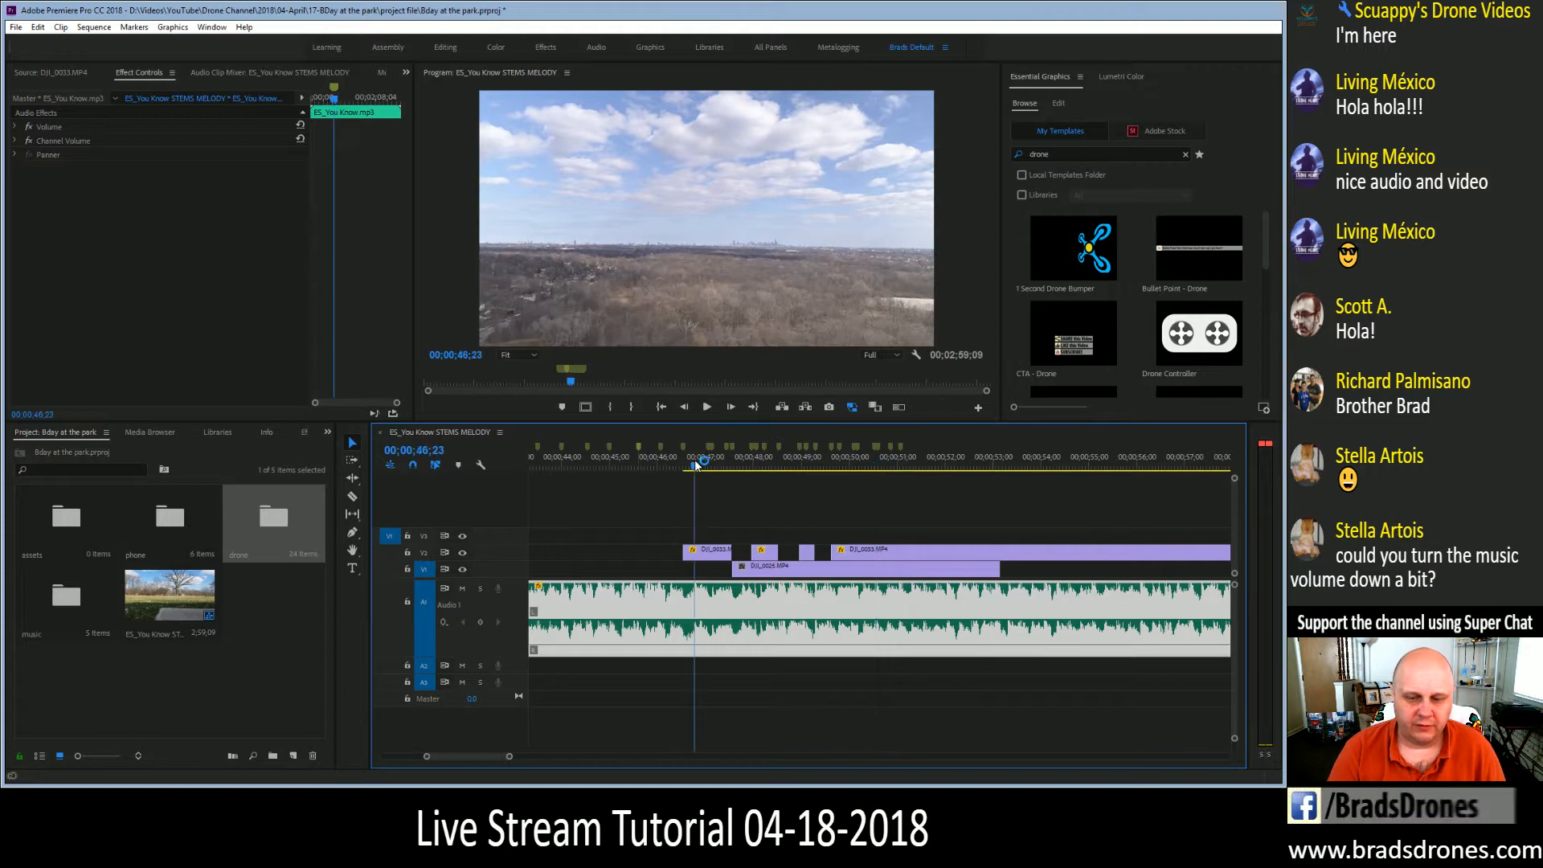
{"action": "key", "text": "space"}
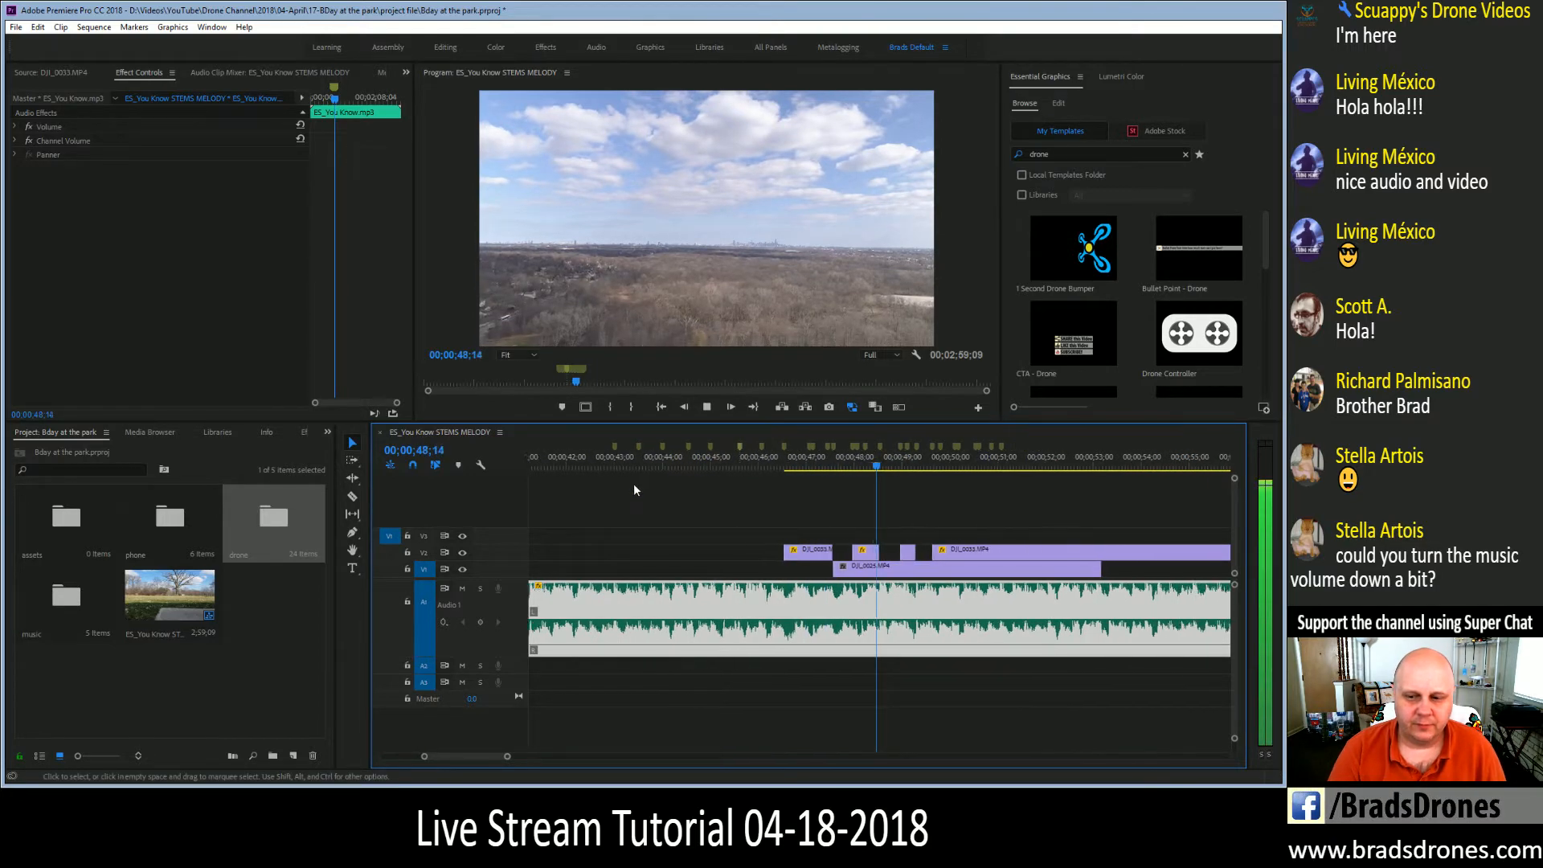
{"action": "key", "text": "space"}
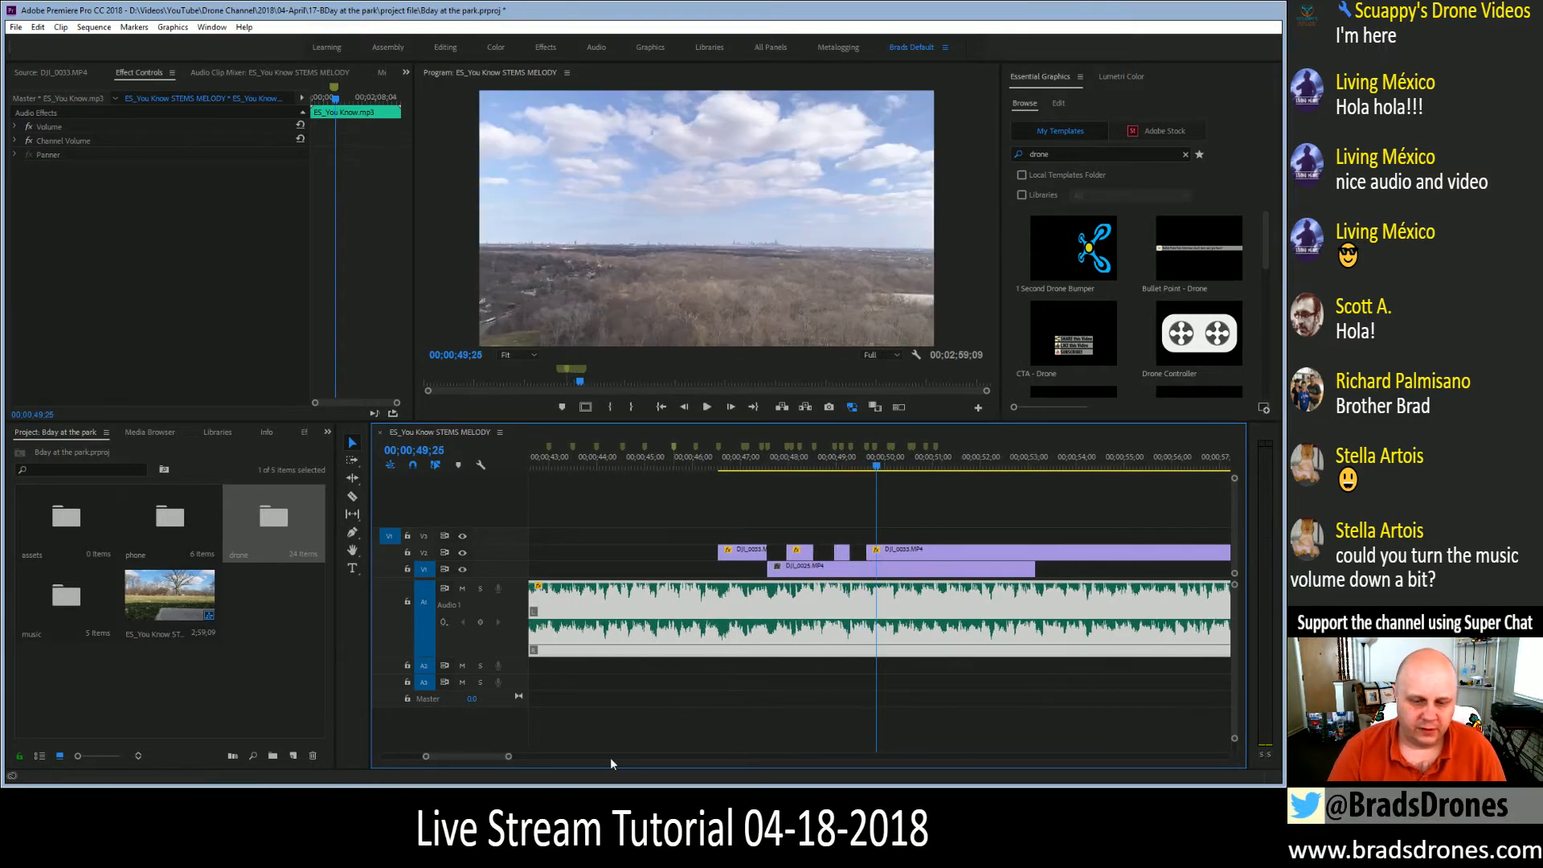
Extend the third DJI_0033.MP4 piece on V2 to about 00;00;49;10 and trim the fourth piece's start to about 00;00;49;24
{"action": "left_click_drag", "start_coordinate": [508, 757], "coordinate": [476, 757]}
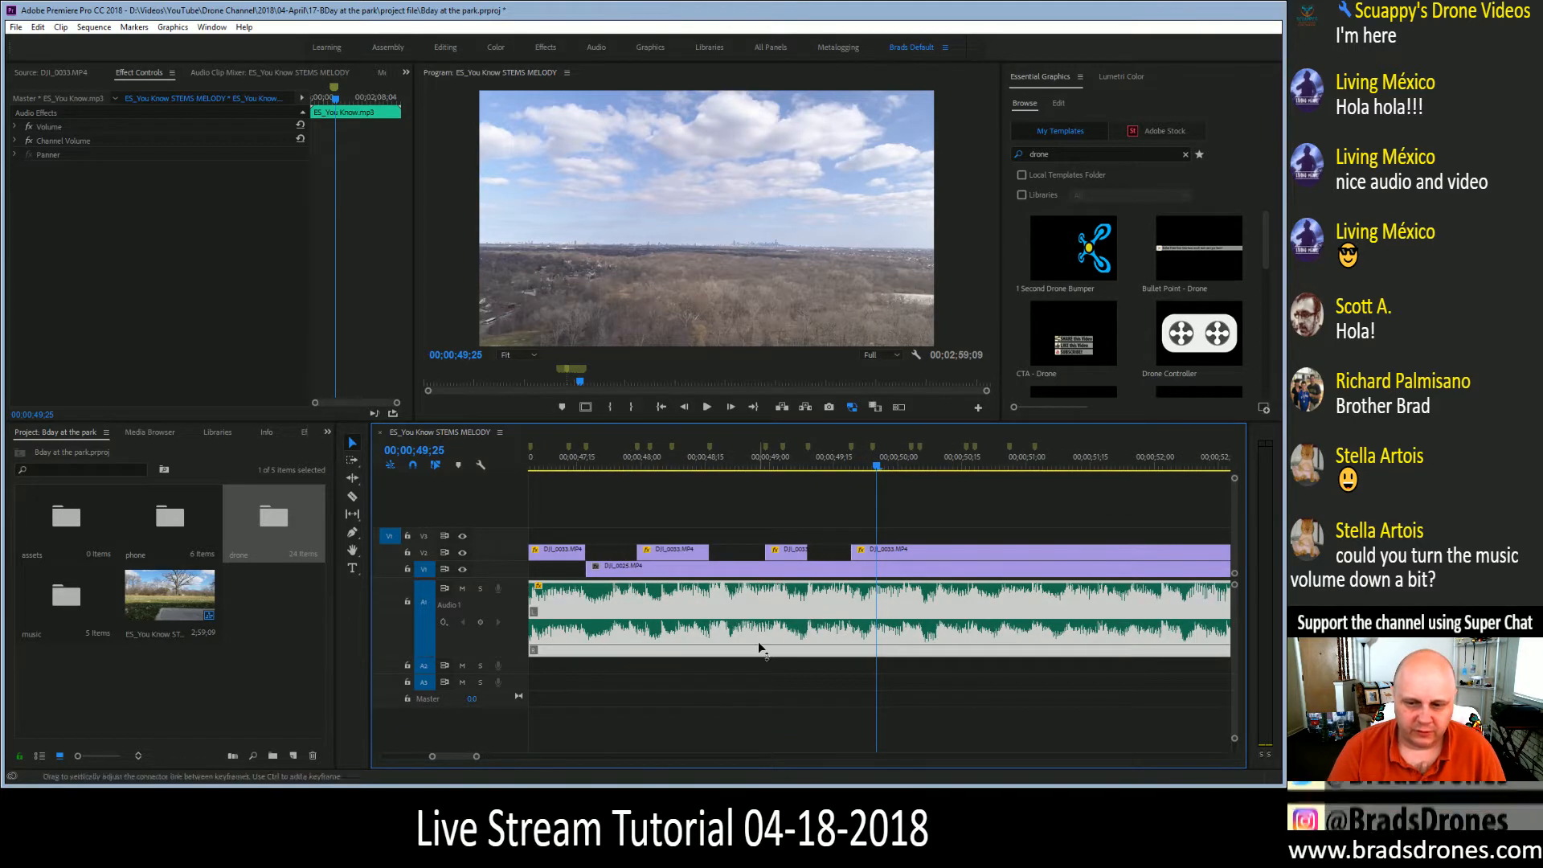
{"action": "left_click", "coordinate": [643, 457]}
{"action": "key", "text": "space"}
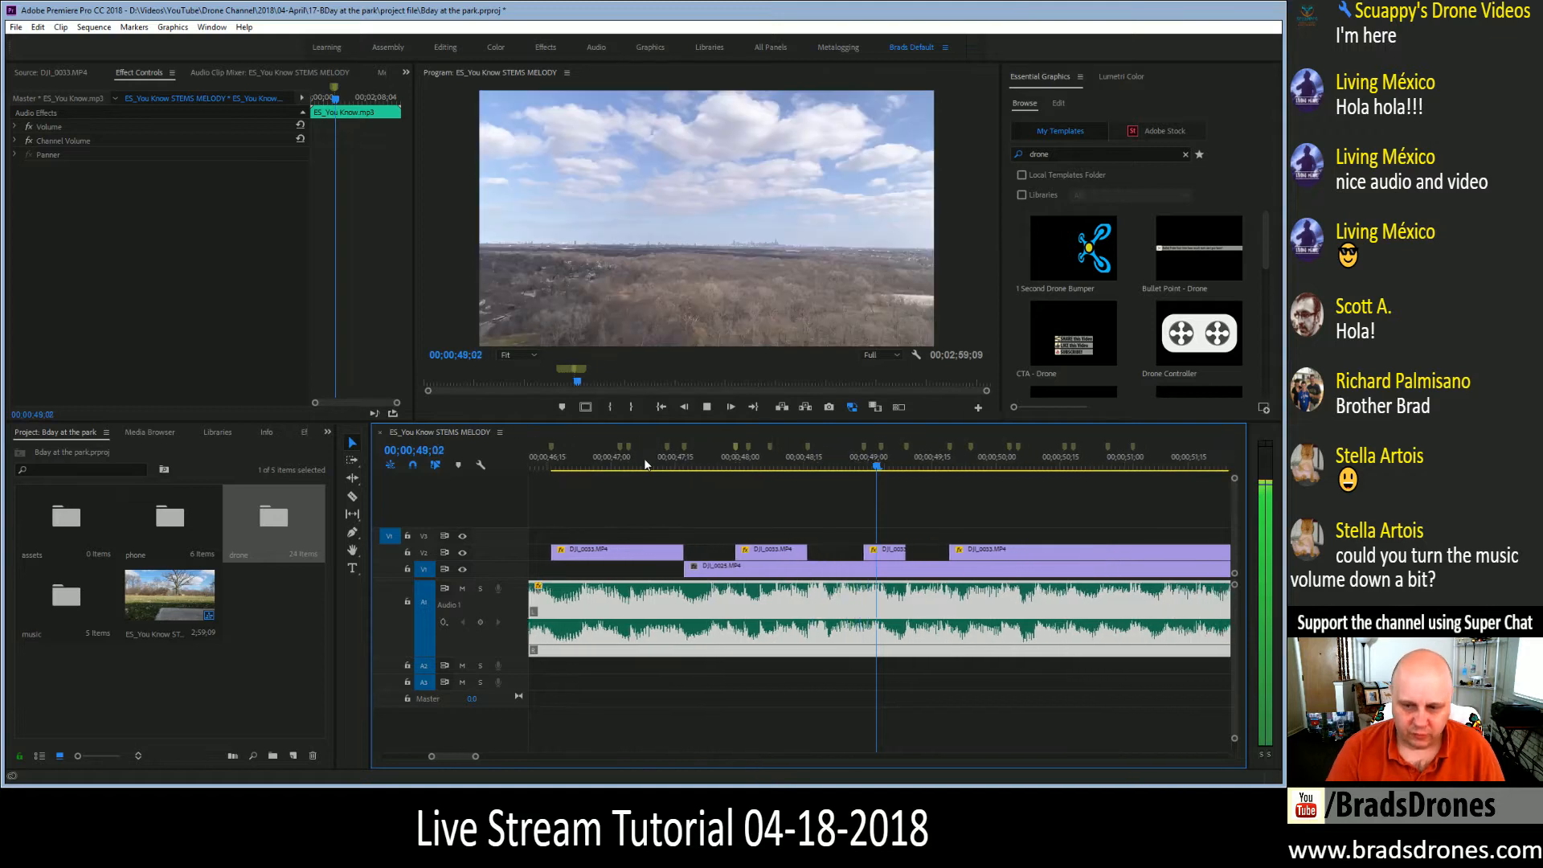
{"action": "key", "text": "space"}
{"action": "left_click_drag", "start_coordinate": [876, 466], "coordinate": [859, 467]}
{"action": "left_click_drag", "start_coordinate": [852, 552], "coordinate": [915, 552]}
Play back the alternating clips from 00;00;47;00 and save the project
{"action": "left_click", "coordinate": [556, 468]}
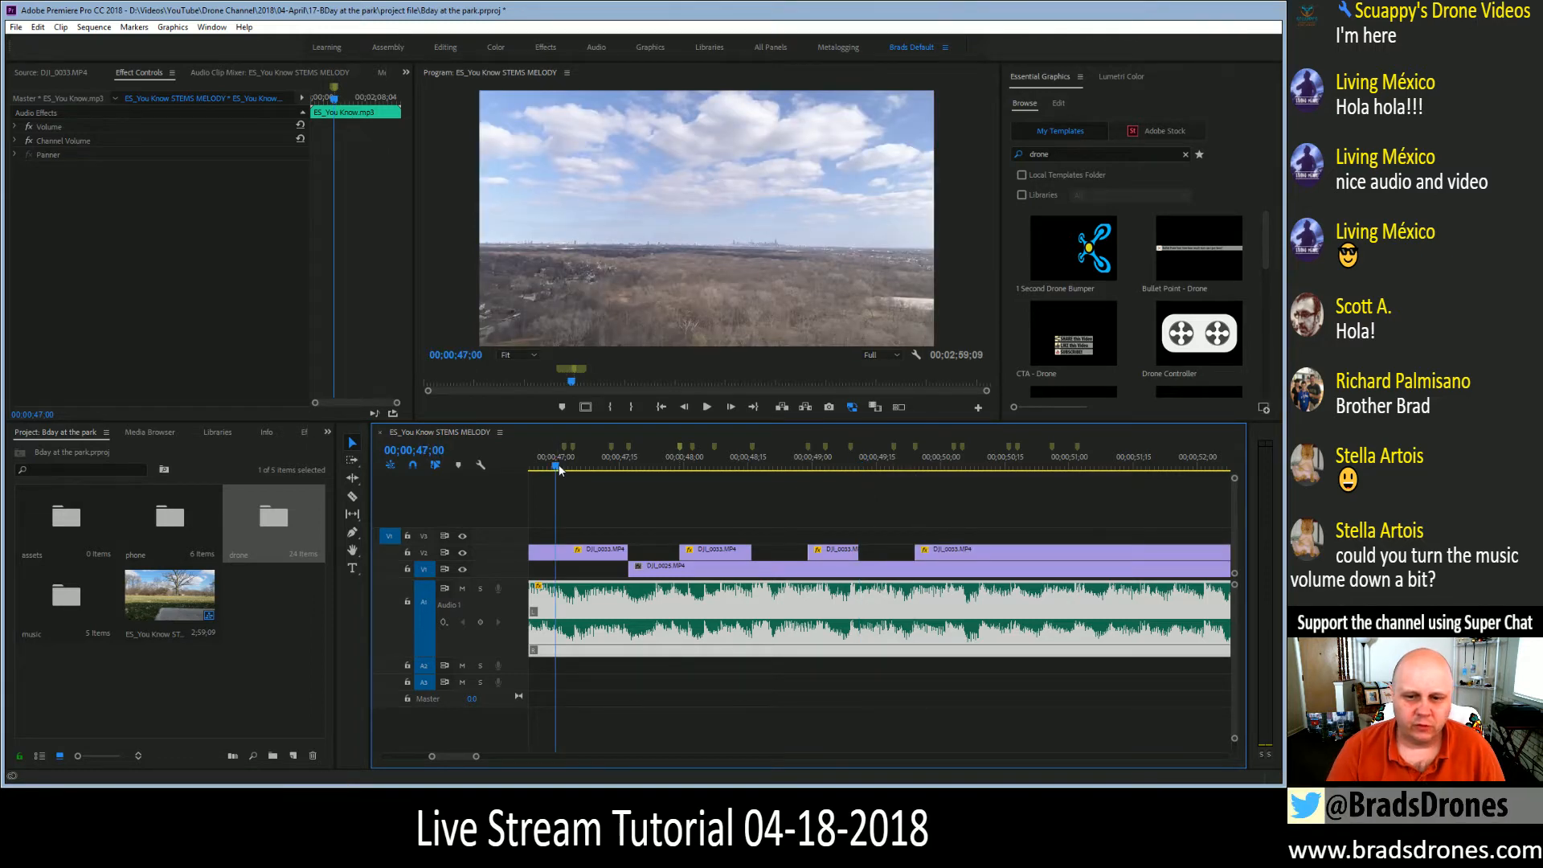
{"action": "key", "text": "space"}
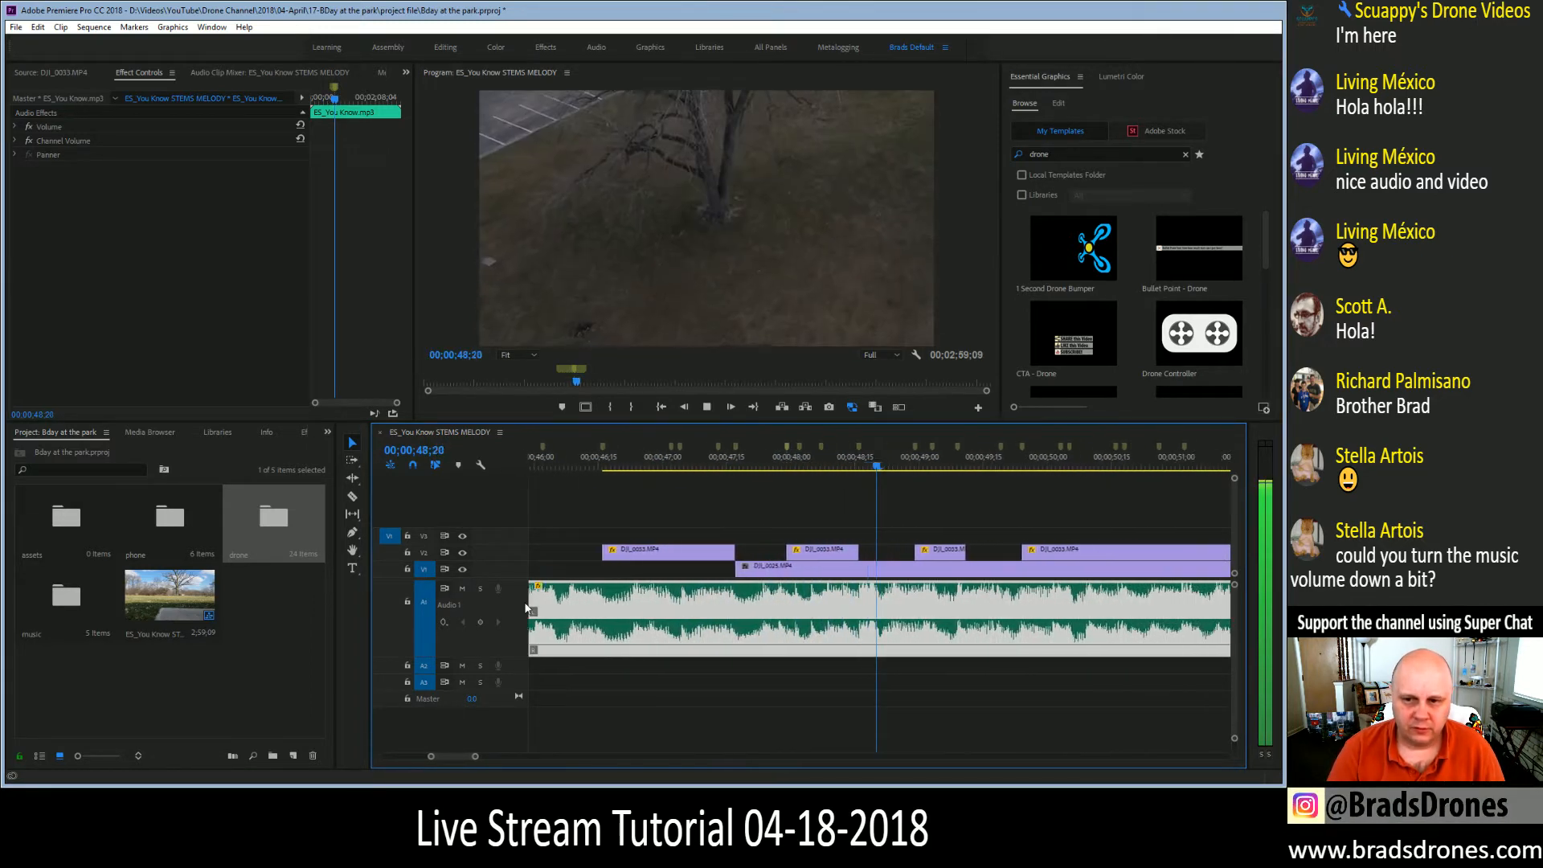
{"action": "key", "text": "space"}
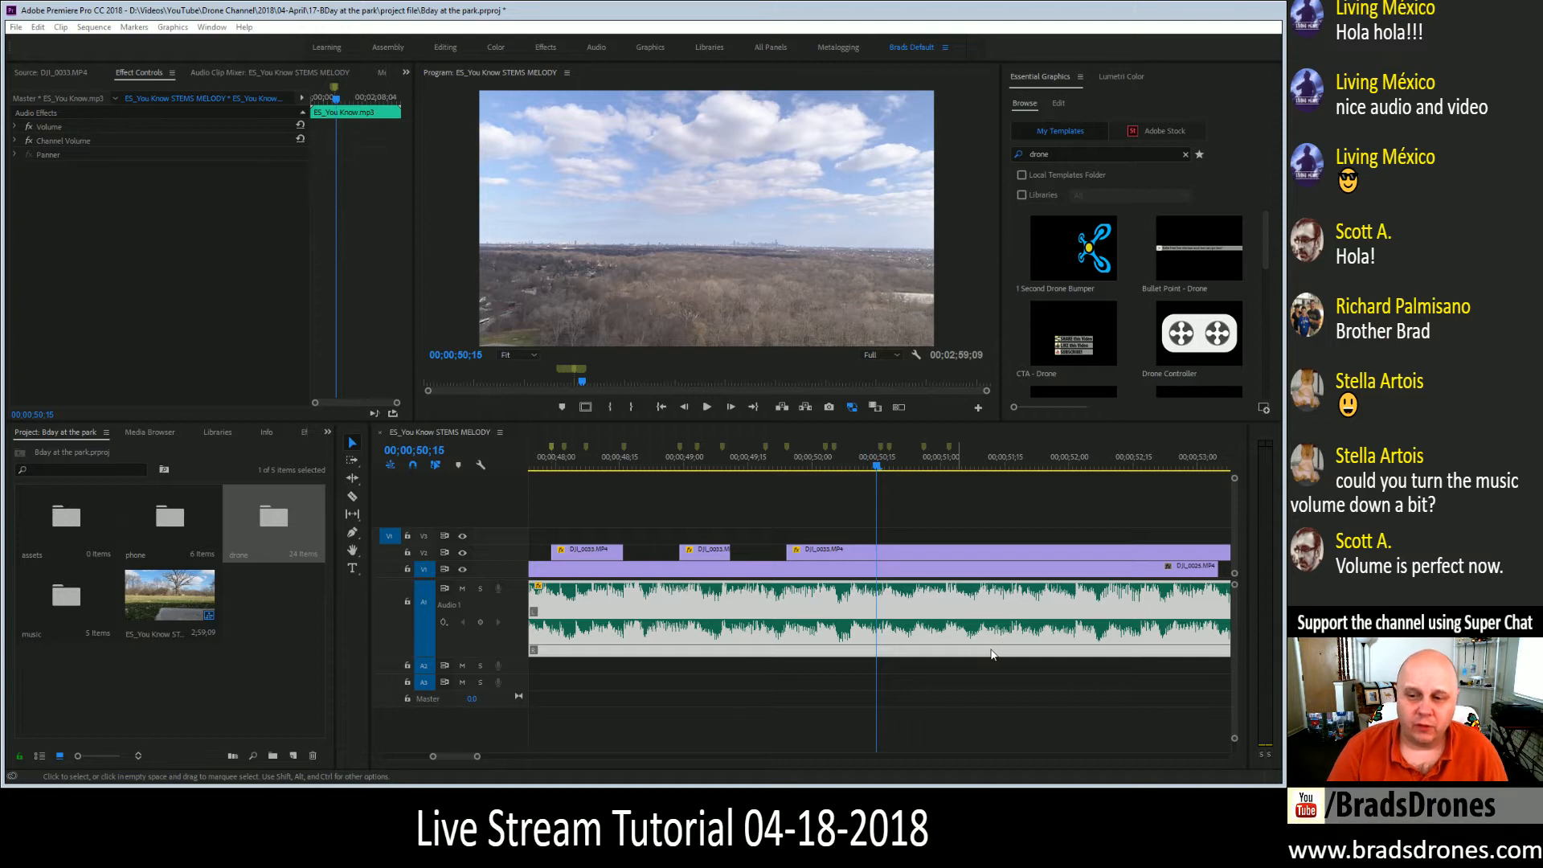
{"action": "left_click", "coordinate": [795, 13]}
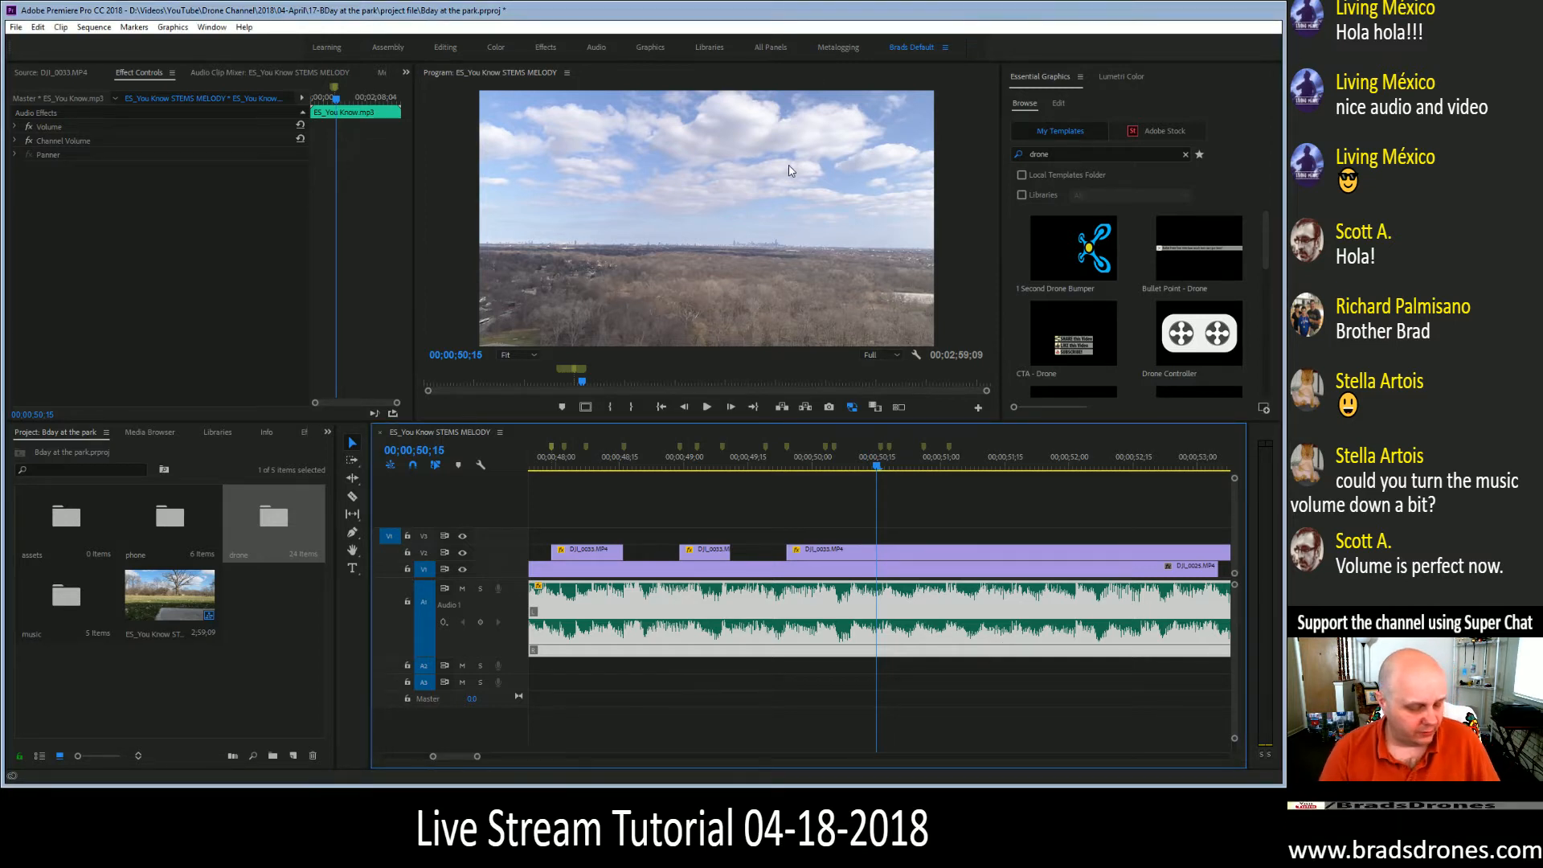
{"action": "key", "text": "ctrl+s"}
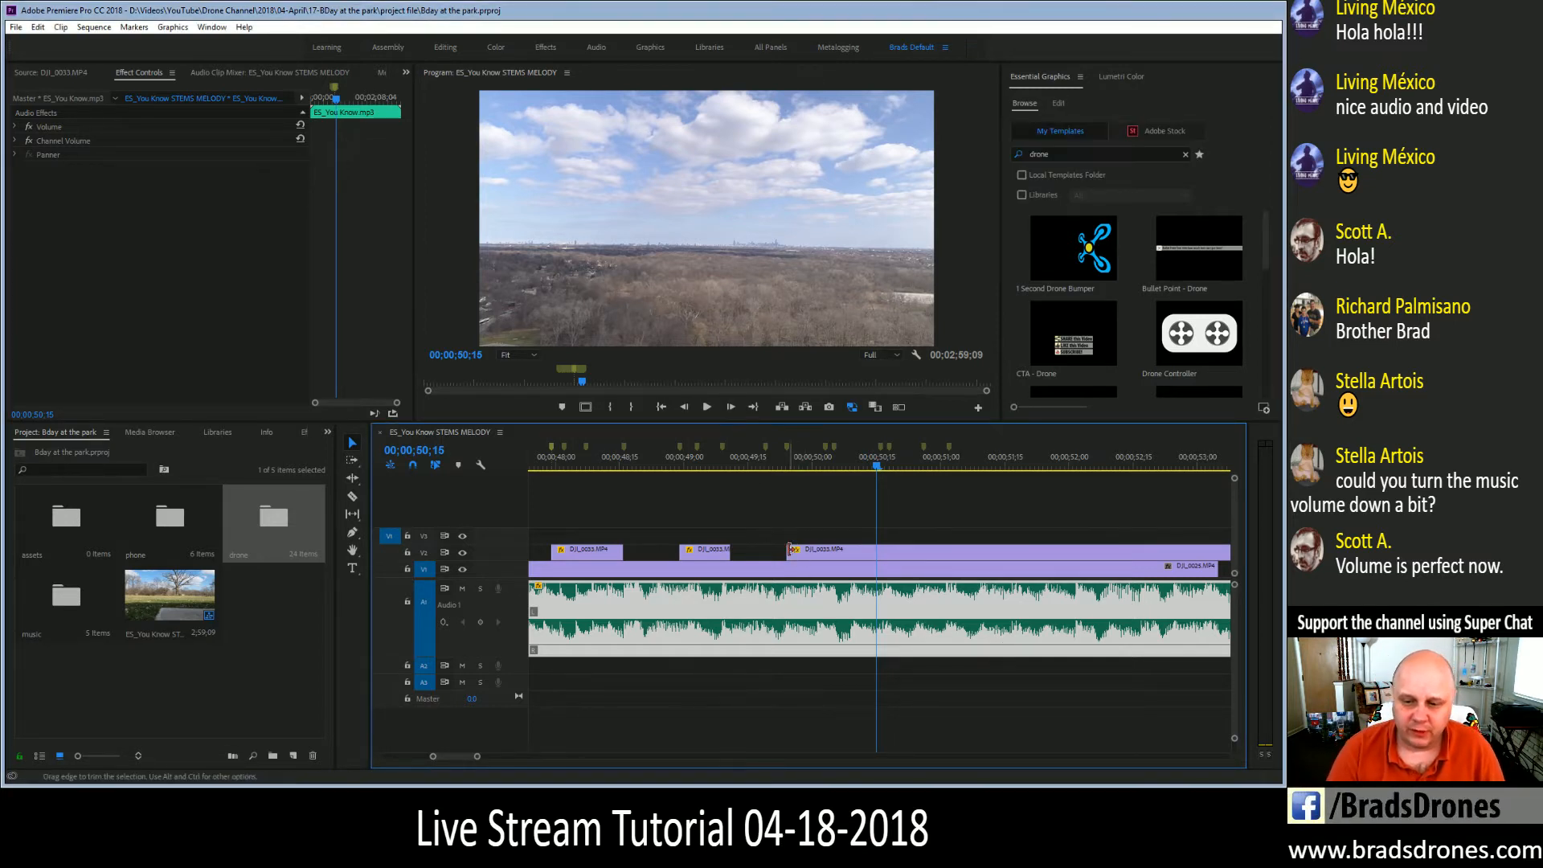
Try starting the fourth V2 piece at about 00;00;50;04 and ending the third at about 00;00;49;19, and play the section back
{"action": "left_click_drag", "start_coordinate": [790, 551], "coordinate": [836, 551]}
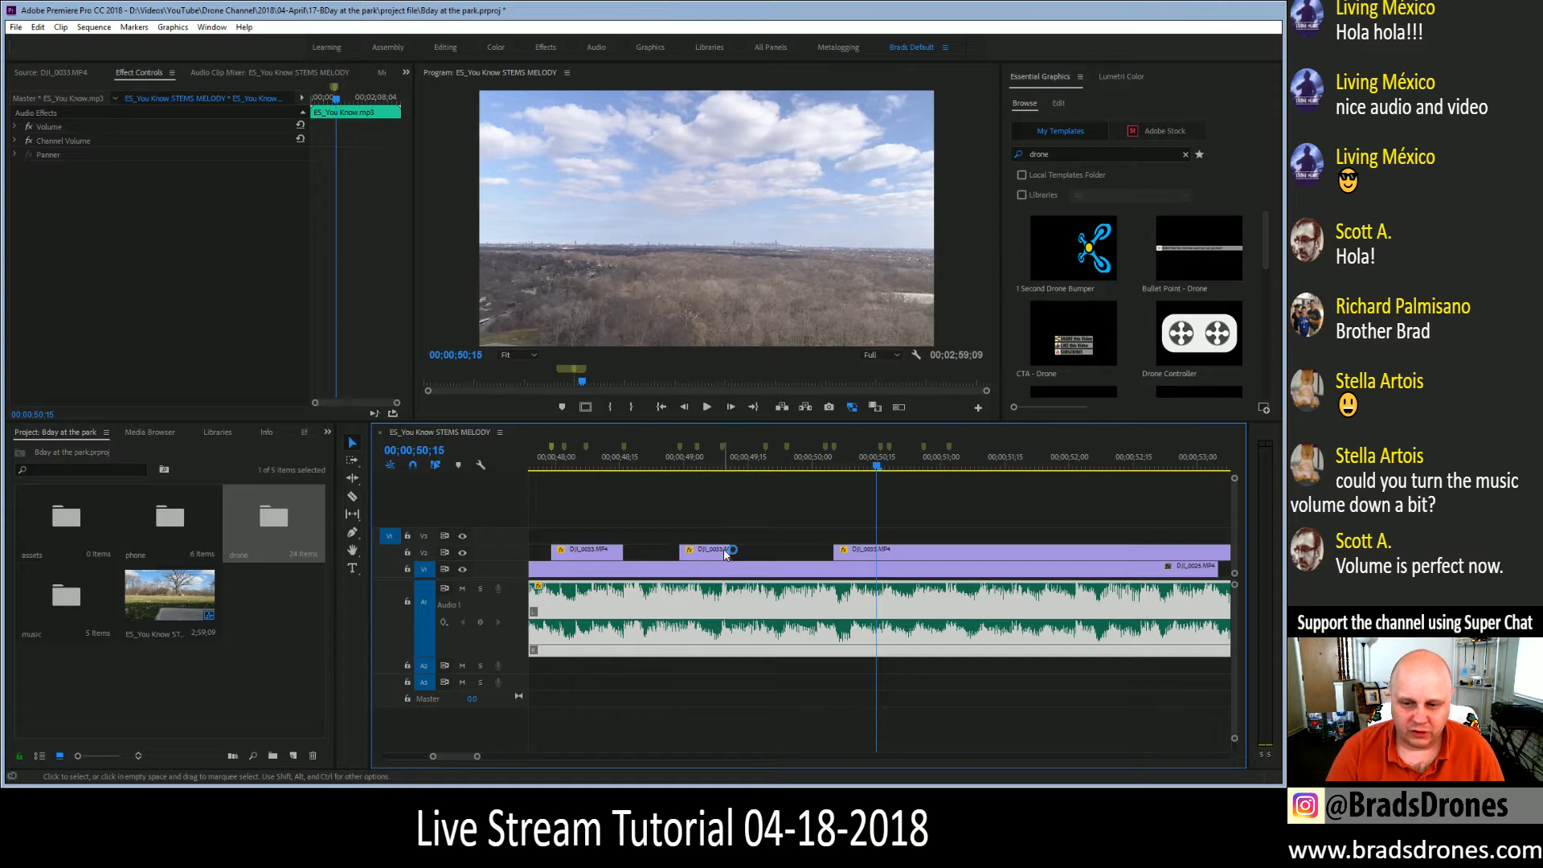
{"action": "left_click_drag", "start_coordinate": [725, 550], "coordinate": [765, 549]}
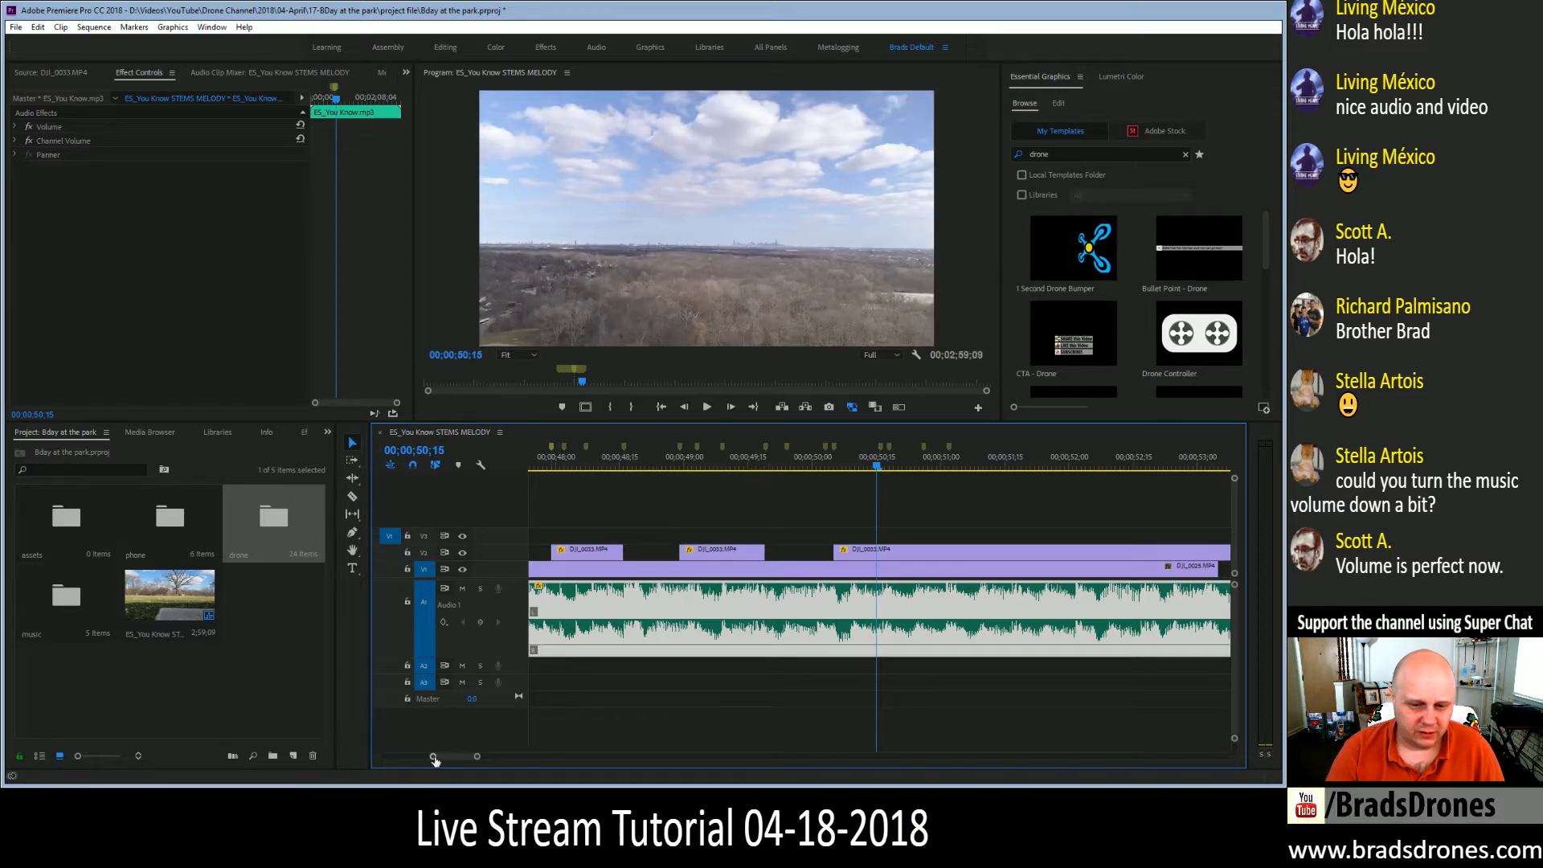
{"action": "key", "text": "minus"}
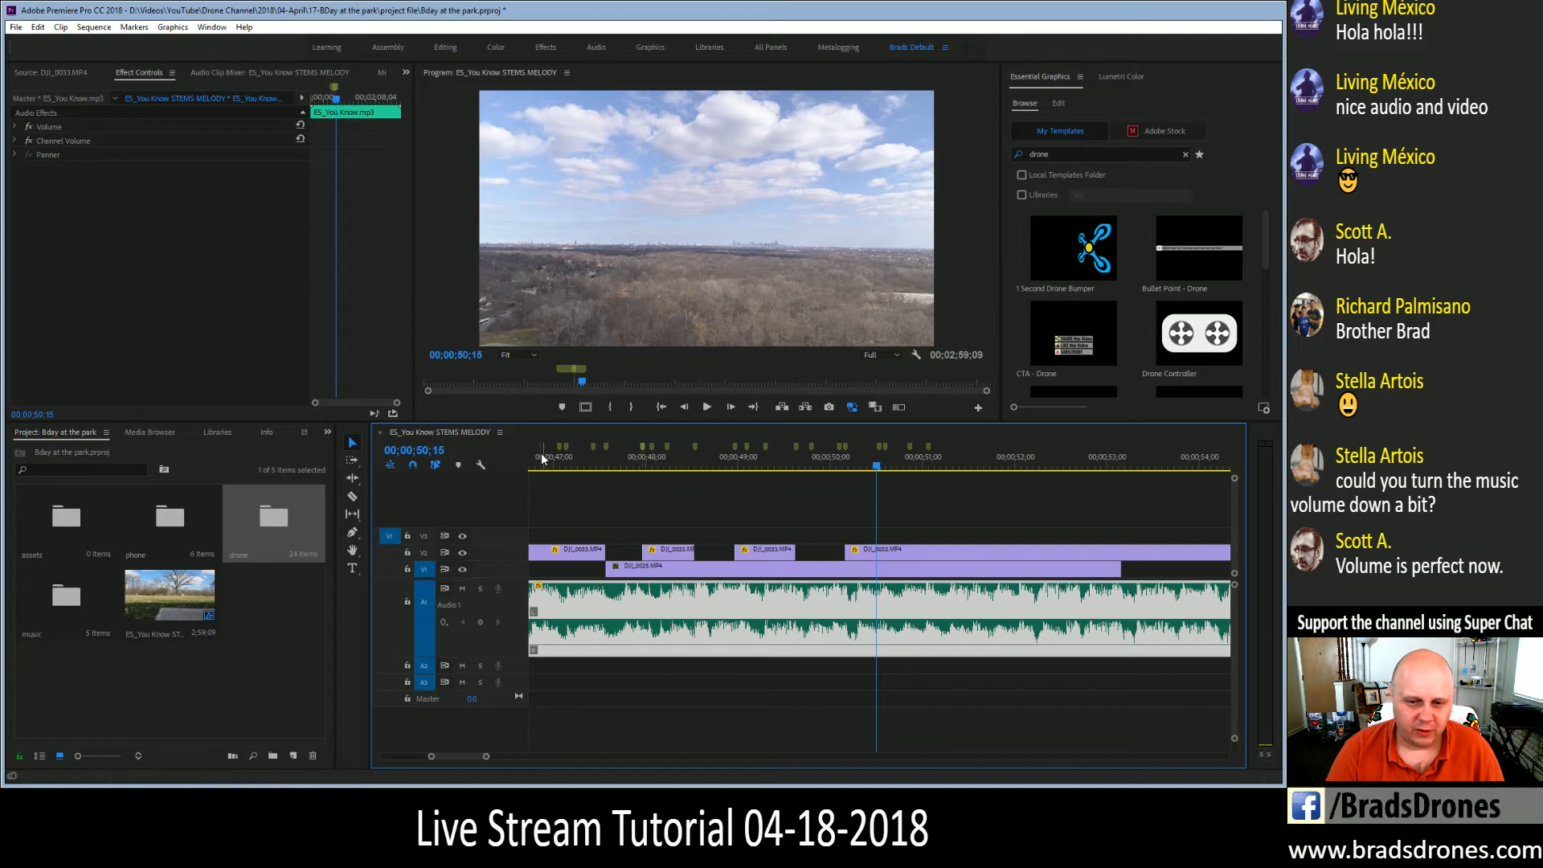
{"action": "left_click", "coordinate": [542, 457]}
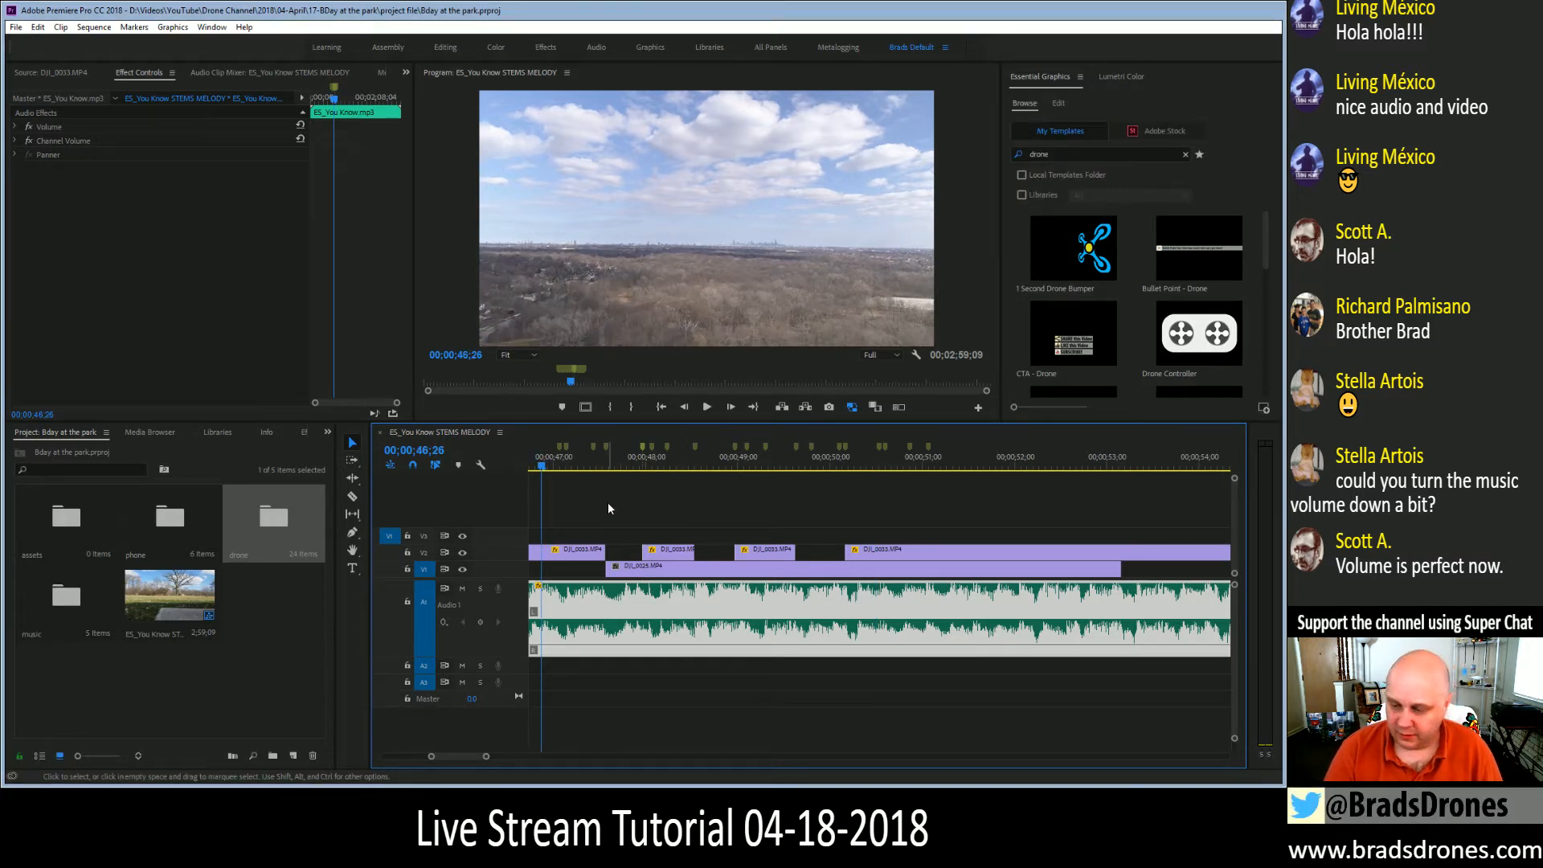
{"action": "left_click", "coordinate": [610, 502]}
{"action": "key", "text": "space"}
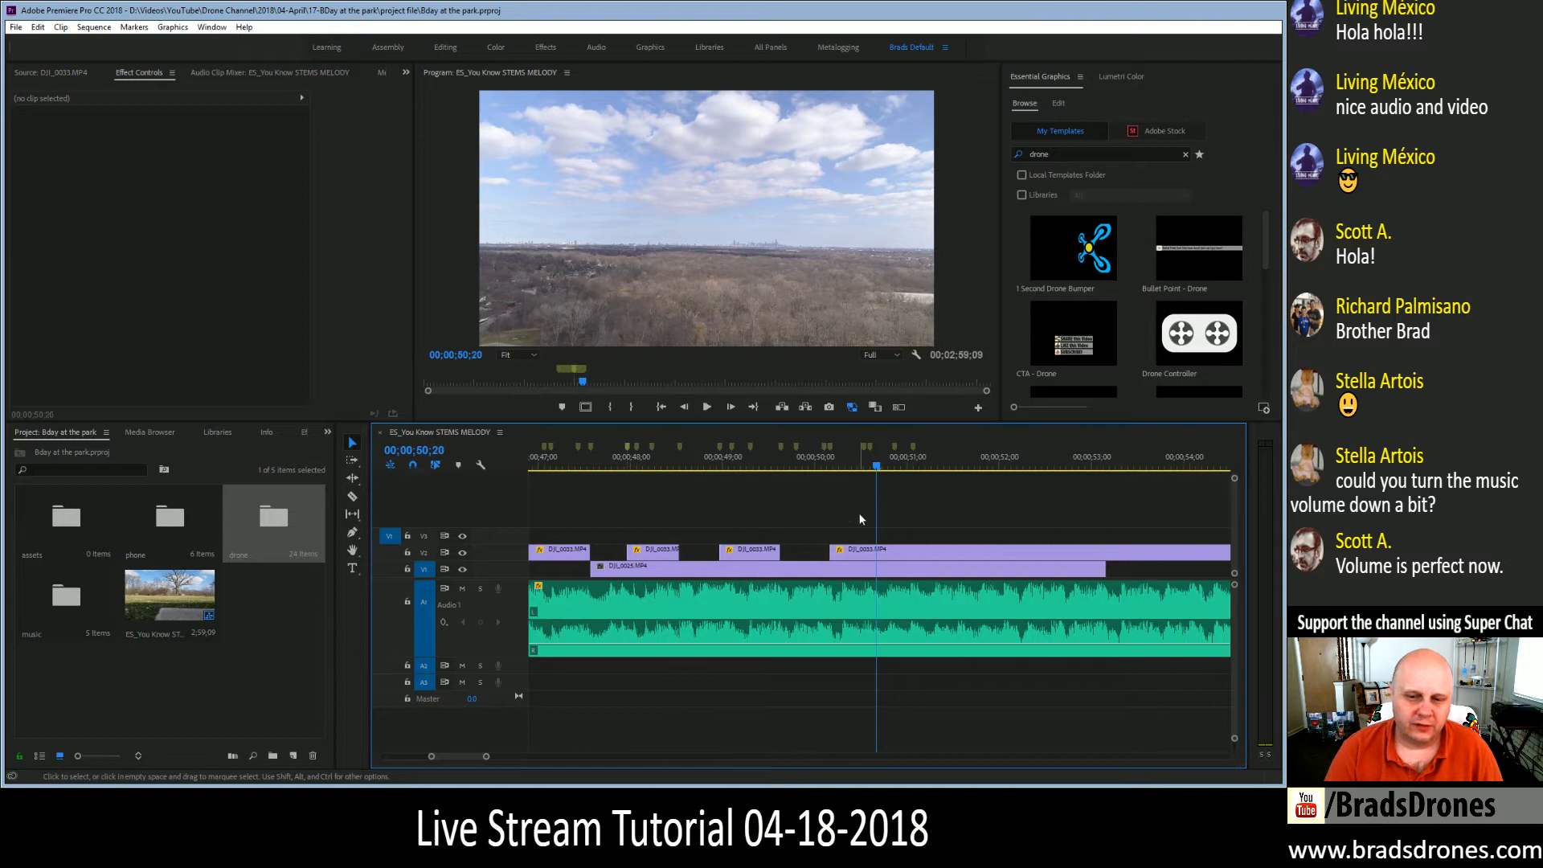
Return the third V2 piece's end to about 00;00;49;10 and the fourth piece's start to about 00;00;49;24, and play them back
{"action": "left_click", "coordinate": [823, 467]}
{"action": "left_click_drag", "start_coordinate": [823, 467], "coordinate": [753, 467]}
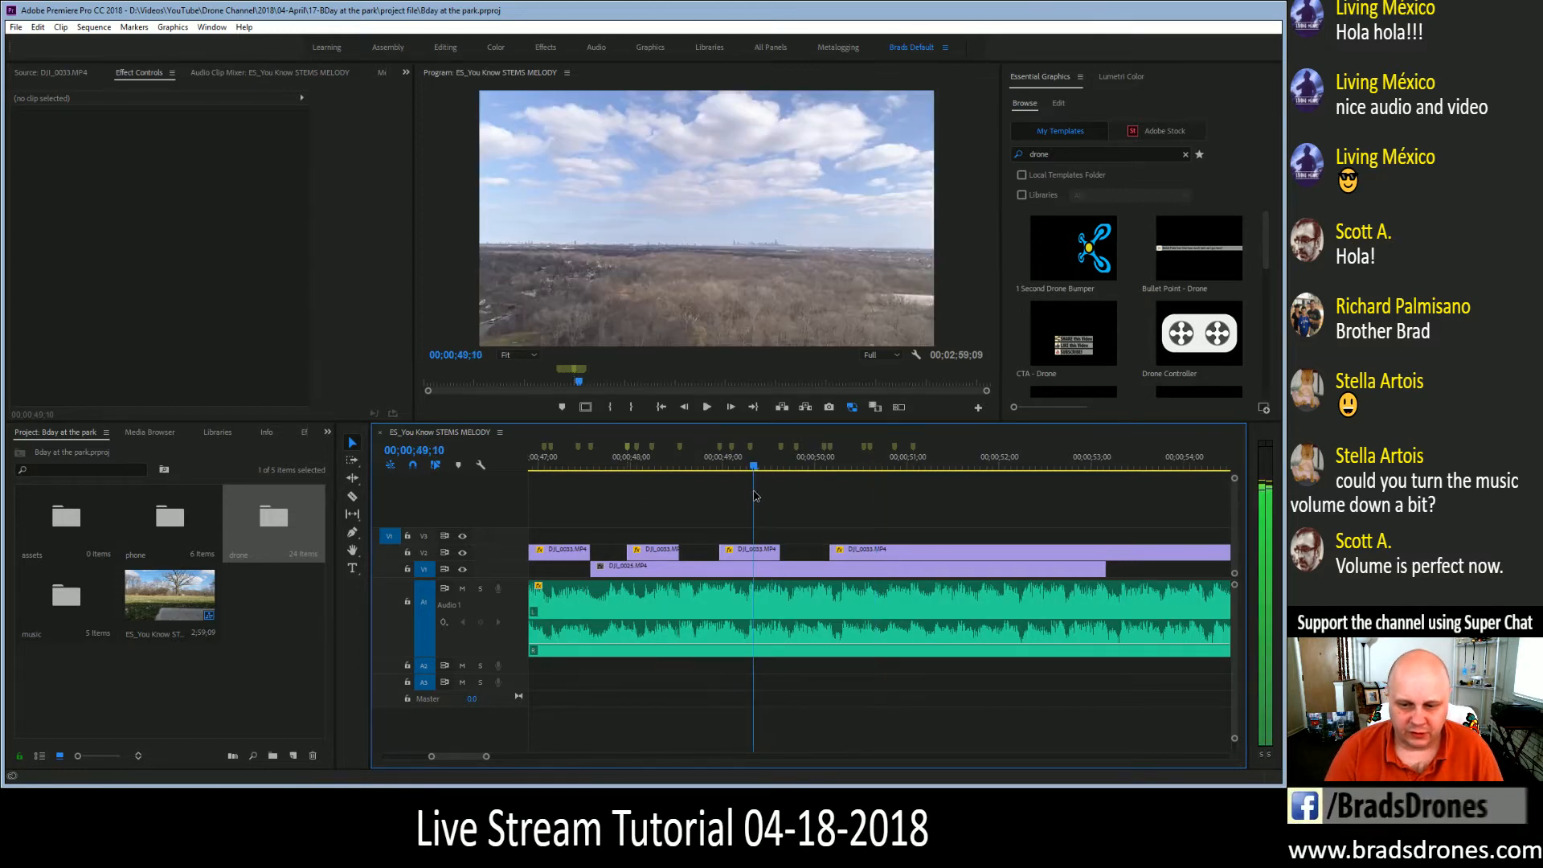
{"action": "mouse_move", "coordinate": [776, 549]}
{"action": "left_mouse_down"}
{"action": "mouse_move", "coordinate": [755, 551]}
{"action": "mouse_move", "coordinate": [816, 554]}
{"action": "mouse_move", "coordinate": [786, 555]}
{"action": "left_mouse_up"}
{"action": "key", "text": "space"}
{"action": "scroll", "coordinate": [667, 467], "scroll_direction": "up", "scroll_amount": 3}
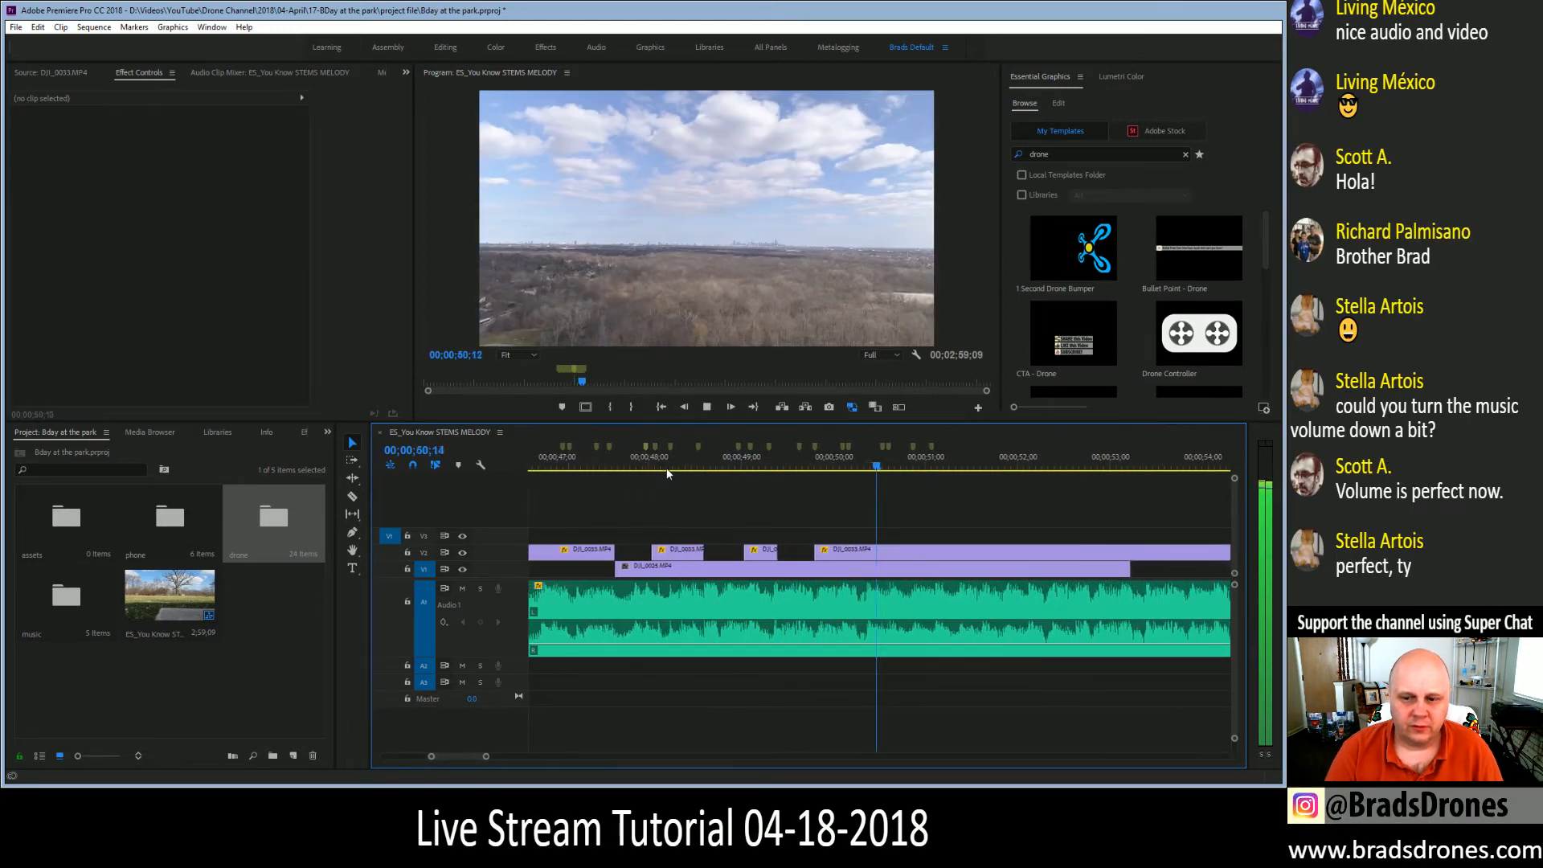
{"action": "key", "text": "space"}
Extend the start of the fourth DJI_0033.MP4 piece on V2 back to about 00;00;49;21
{"action": "left_click_drag", "start_coordinate": [798, 552], "coordinate": [803, 552]}
{"action": "key", "text": "equal"}
{"action": "key", "text": "equal"}
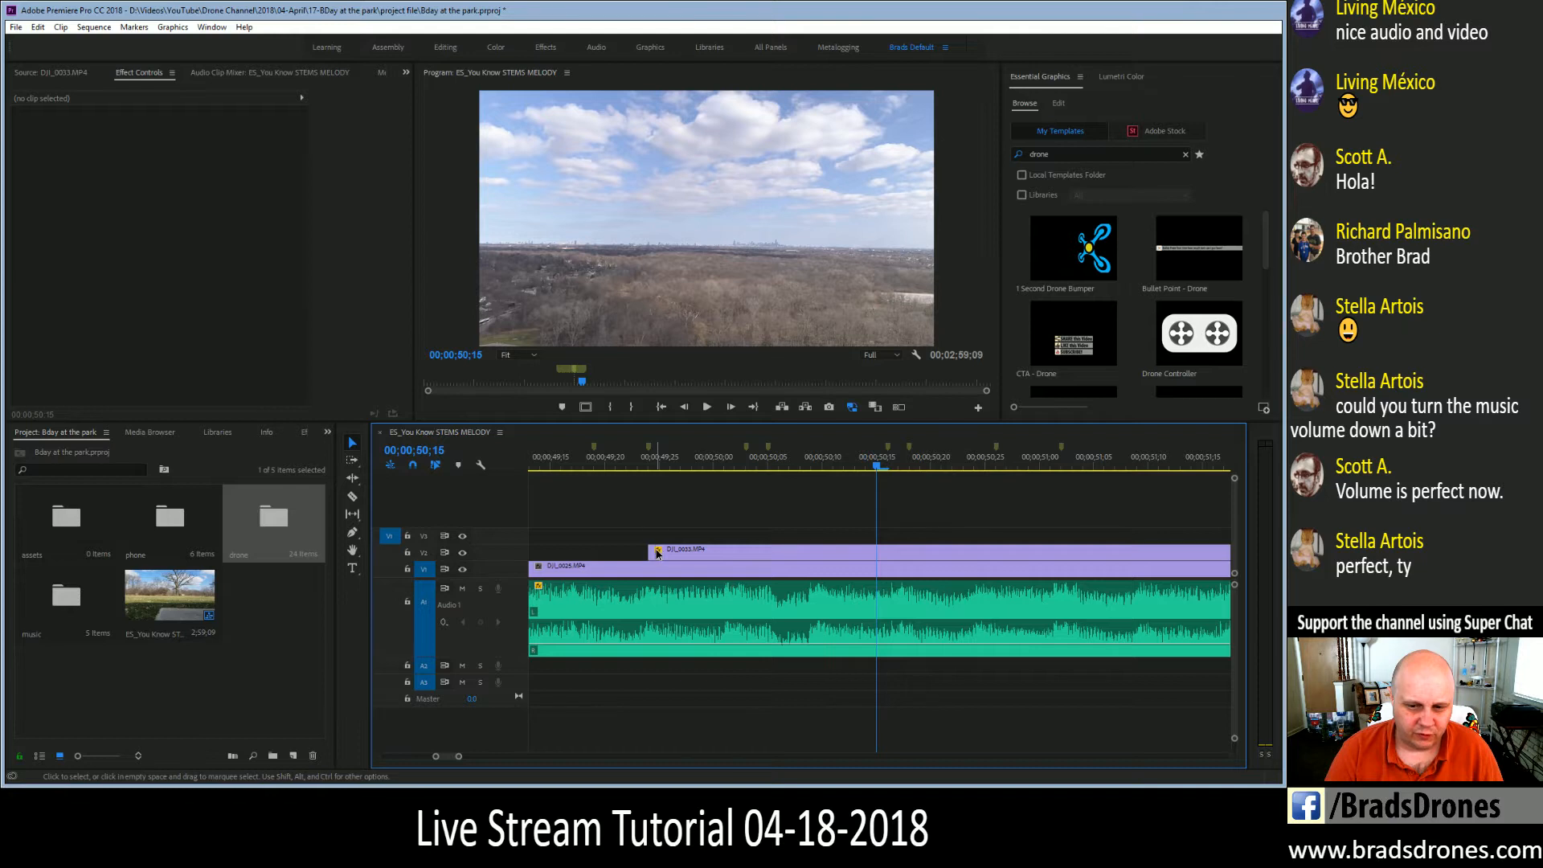
{"action": "left_click", "coordinate": [652, 551]}
{"action": "left_click_drag", "start_coordinate": [648, 552], "coordinate": [616, 552]}
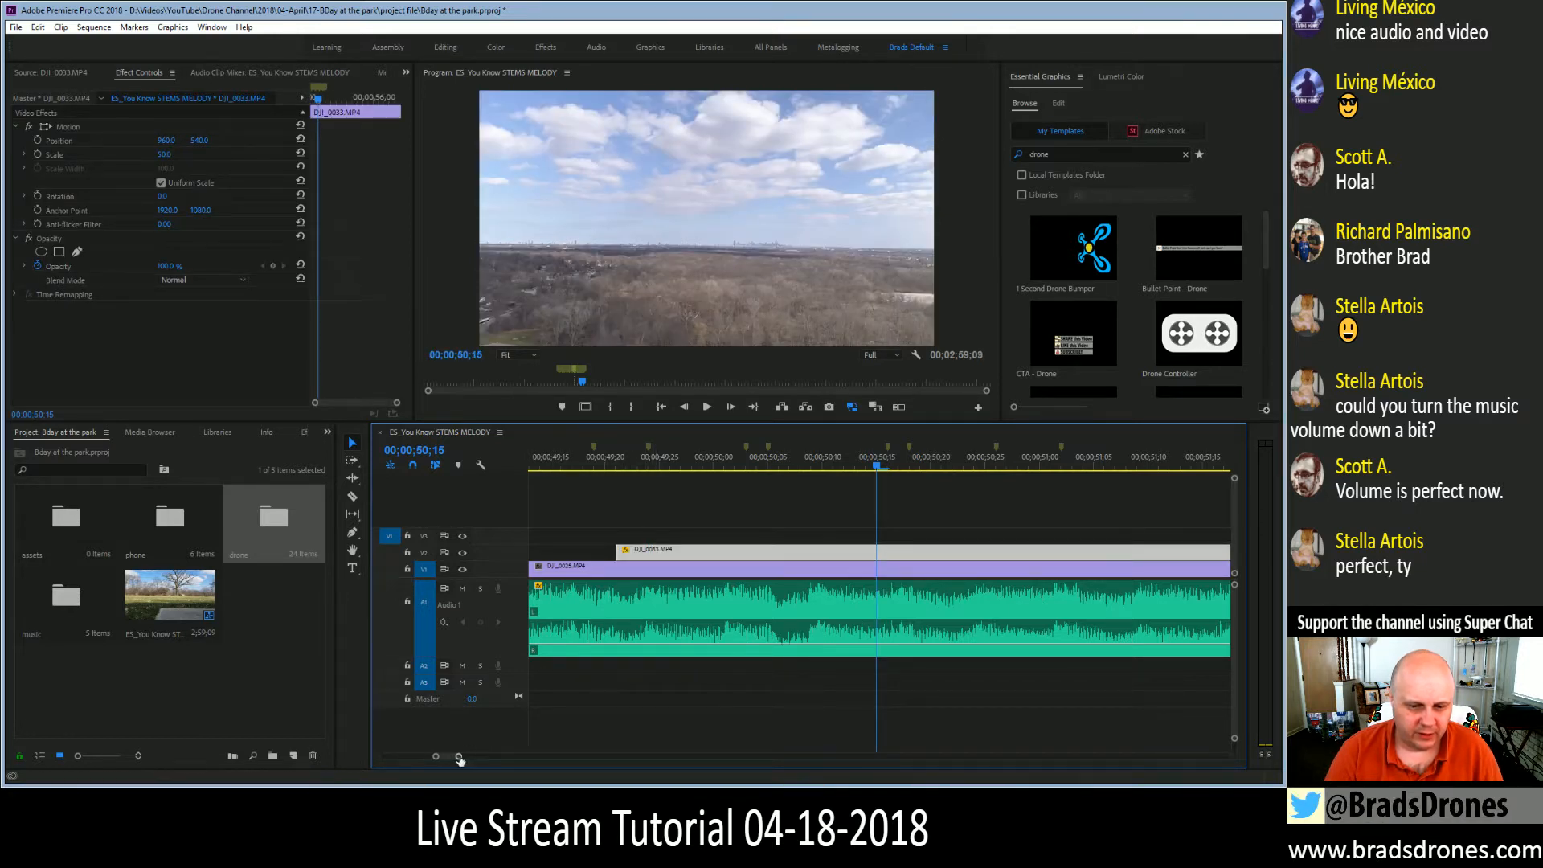
Trim the end of the third DJI_0033.MP4 piece on V2 to the beat marker at 00;00;49;09
{"action": "key", "text": "minus"}
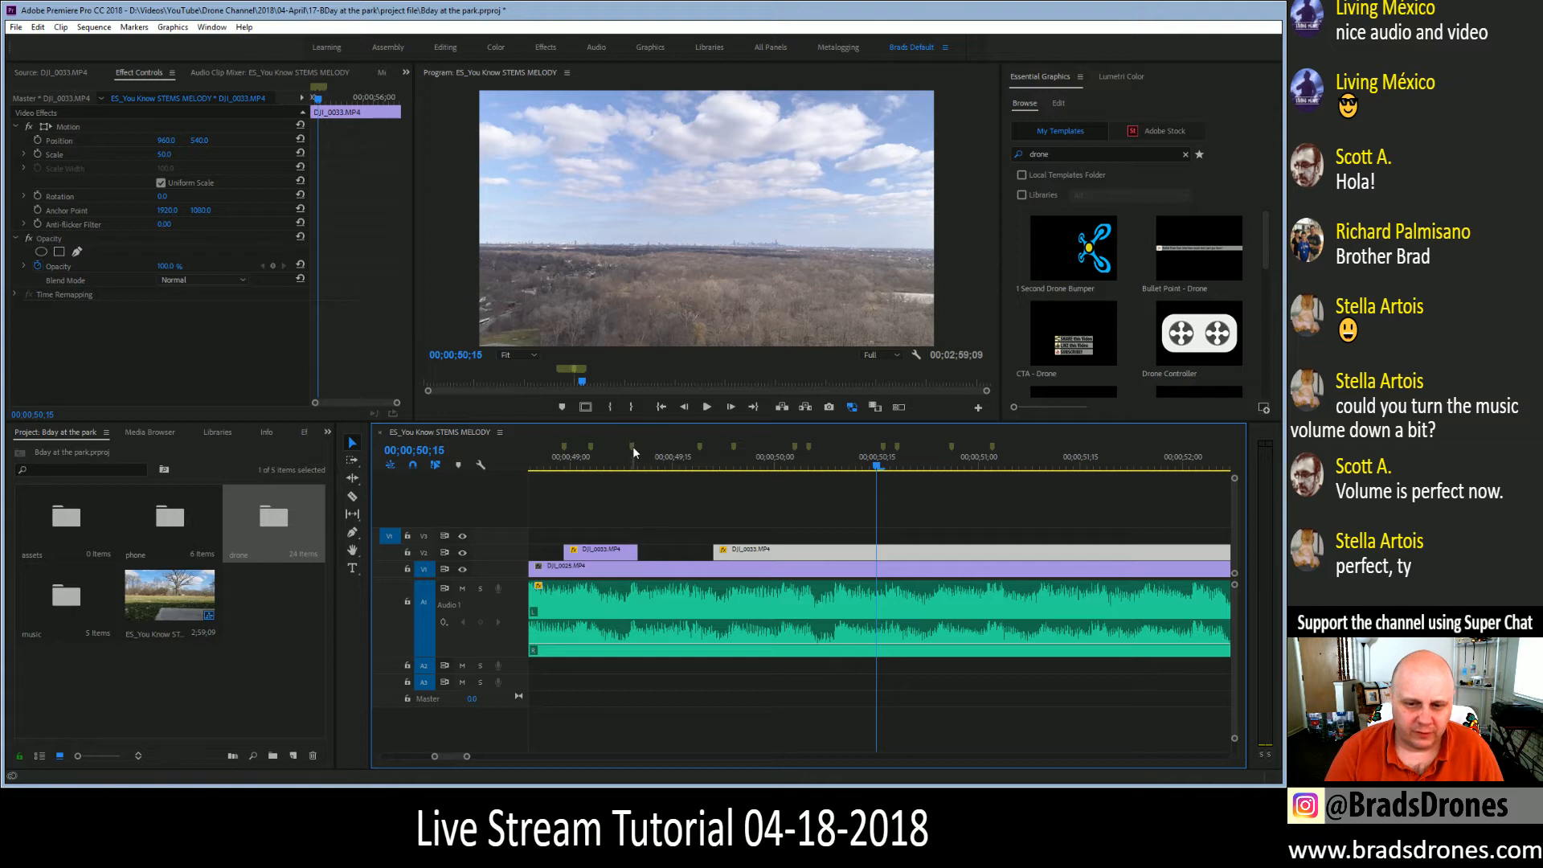
{"action": "left_click", "coordinate": [633, 448]}
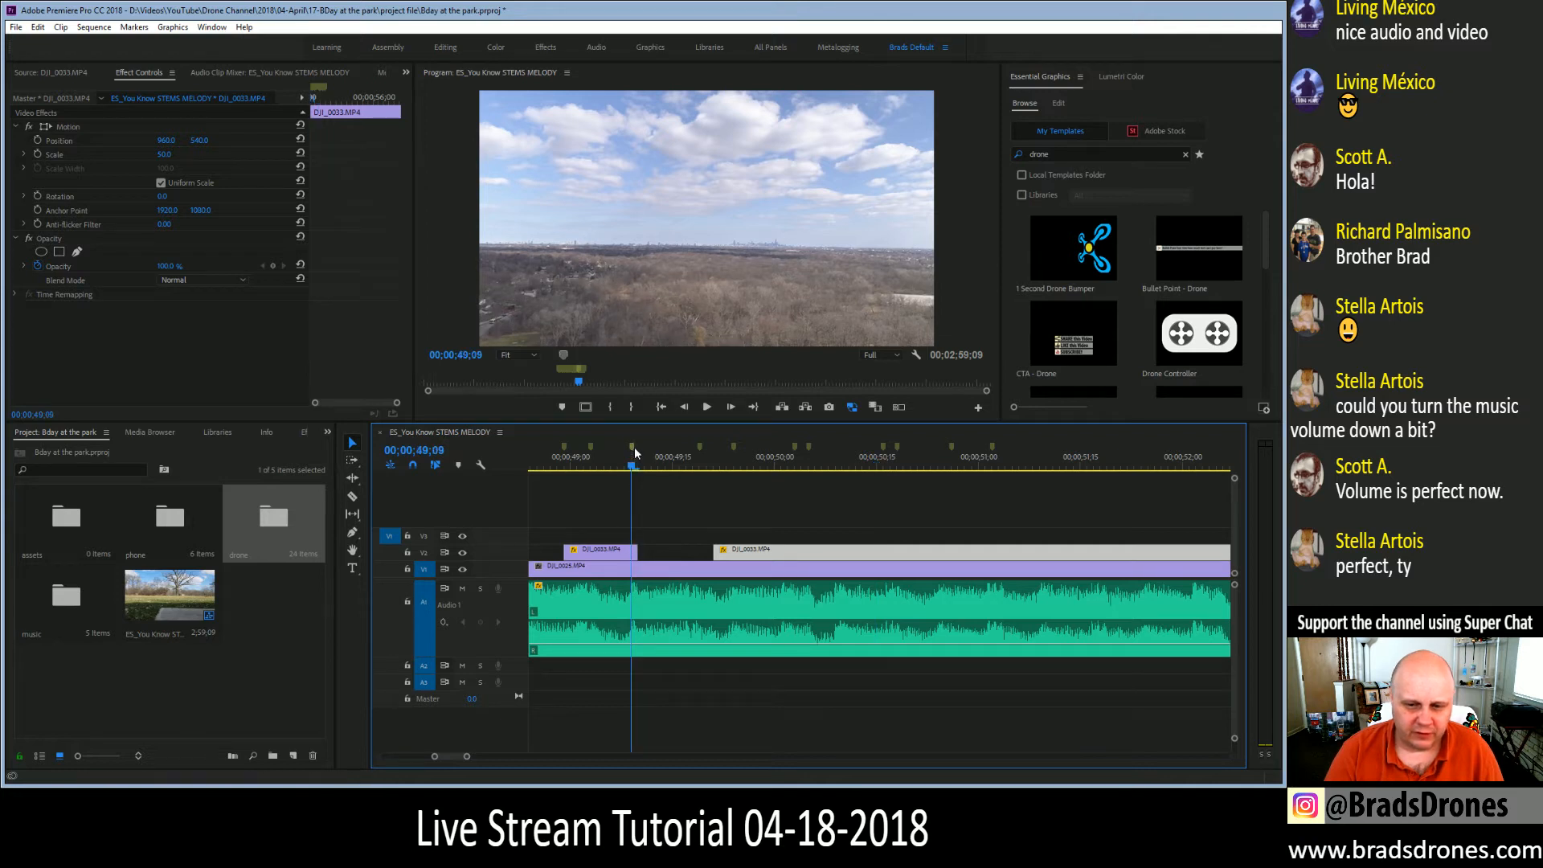
{"action": "left_click", "coordinate": [701, 446]}
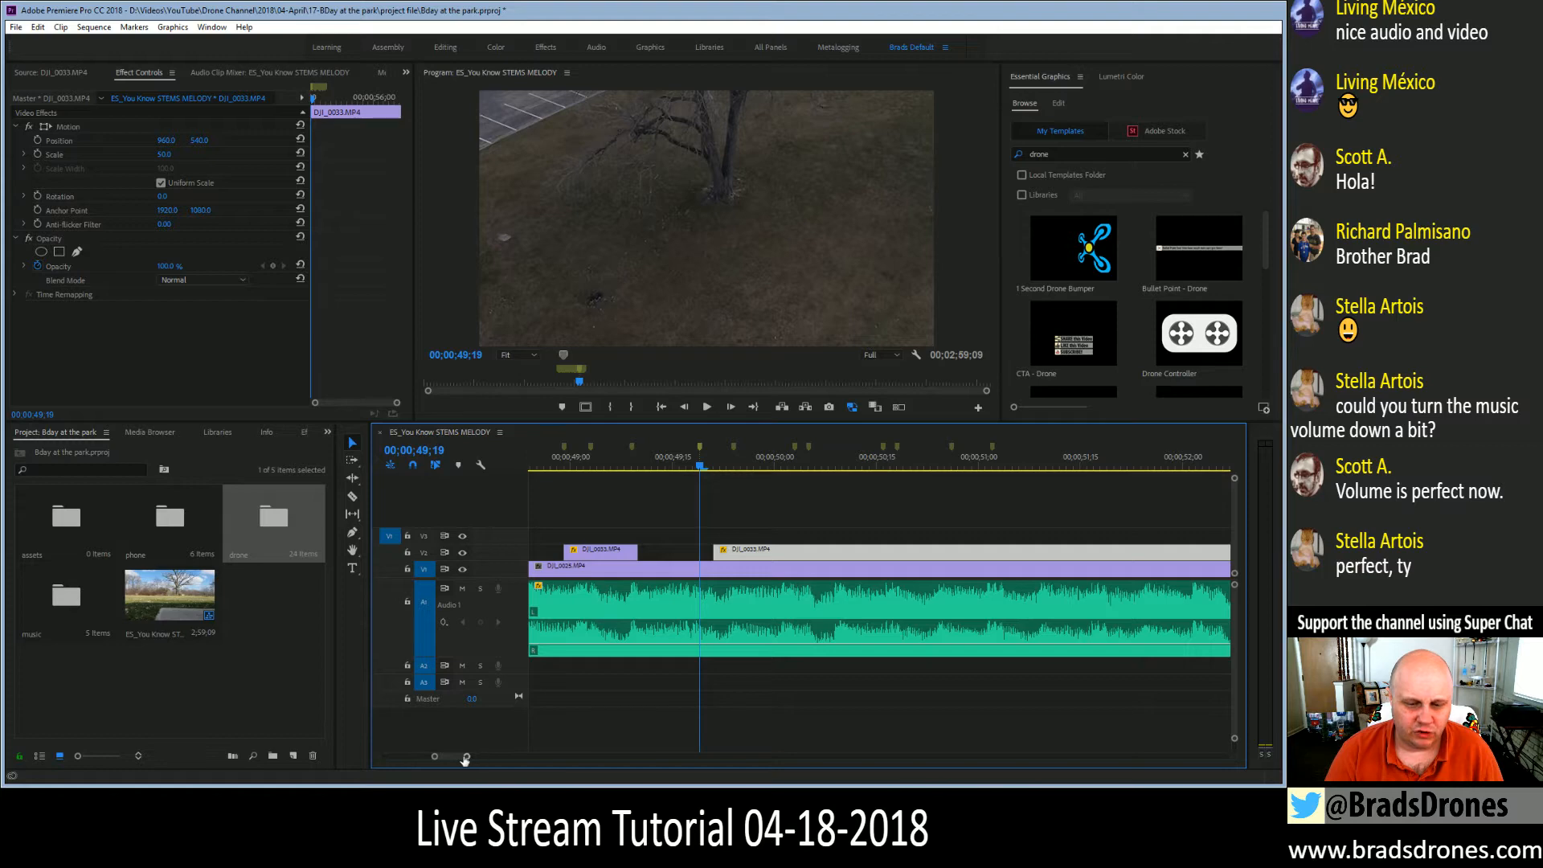
{"action": "left_click_drag", "start_coordinate": [467, 758], "coordinate": [452, 758]}
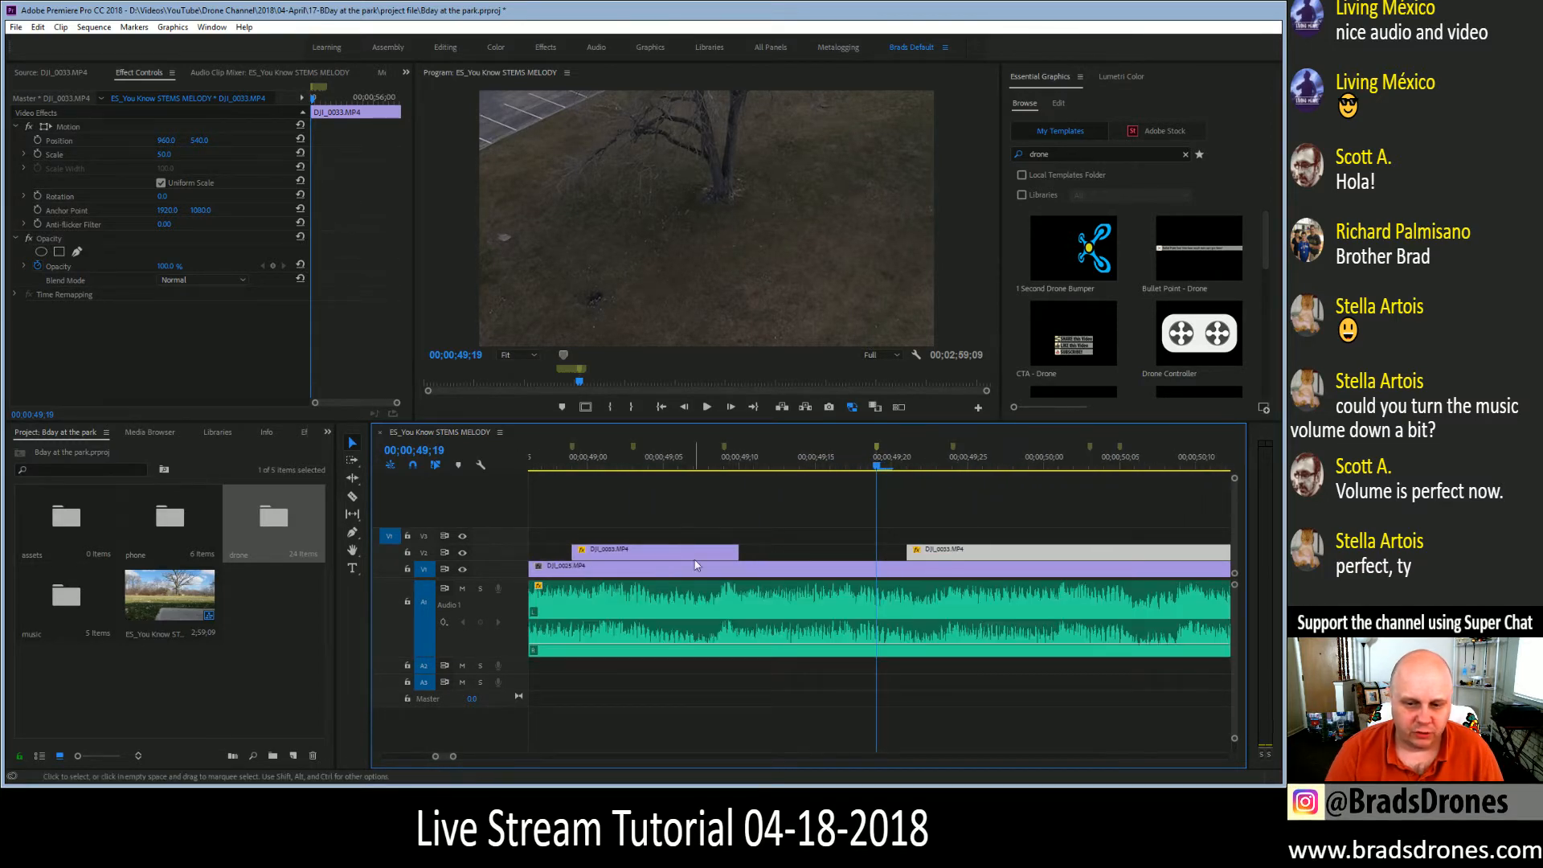
{"action": "left_click", "coordinate": [726, 454]}
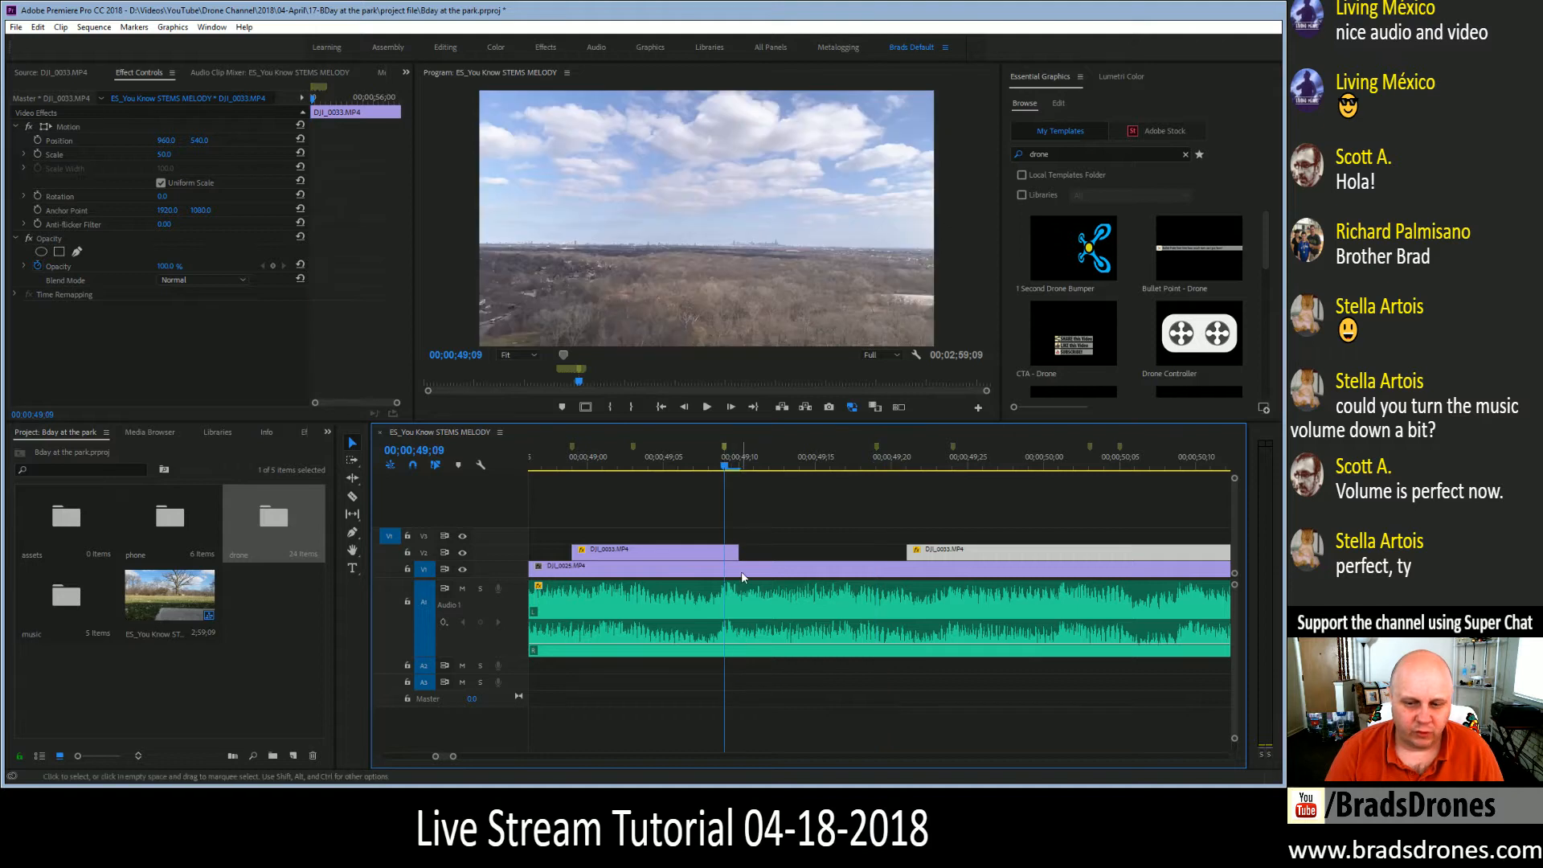
{"action": "left_click_drag", "start_coordinate": [742, 551], "coordinate": [725, 552]}
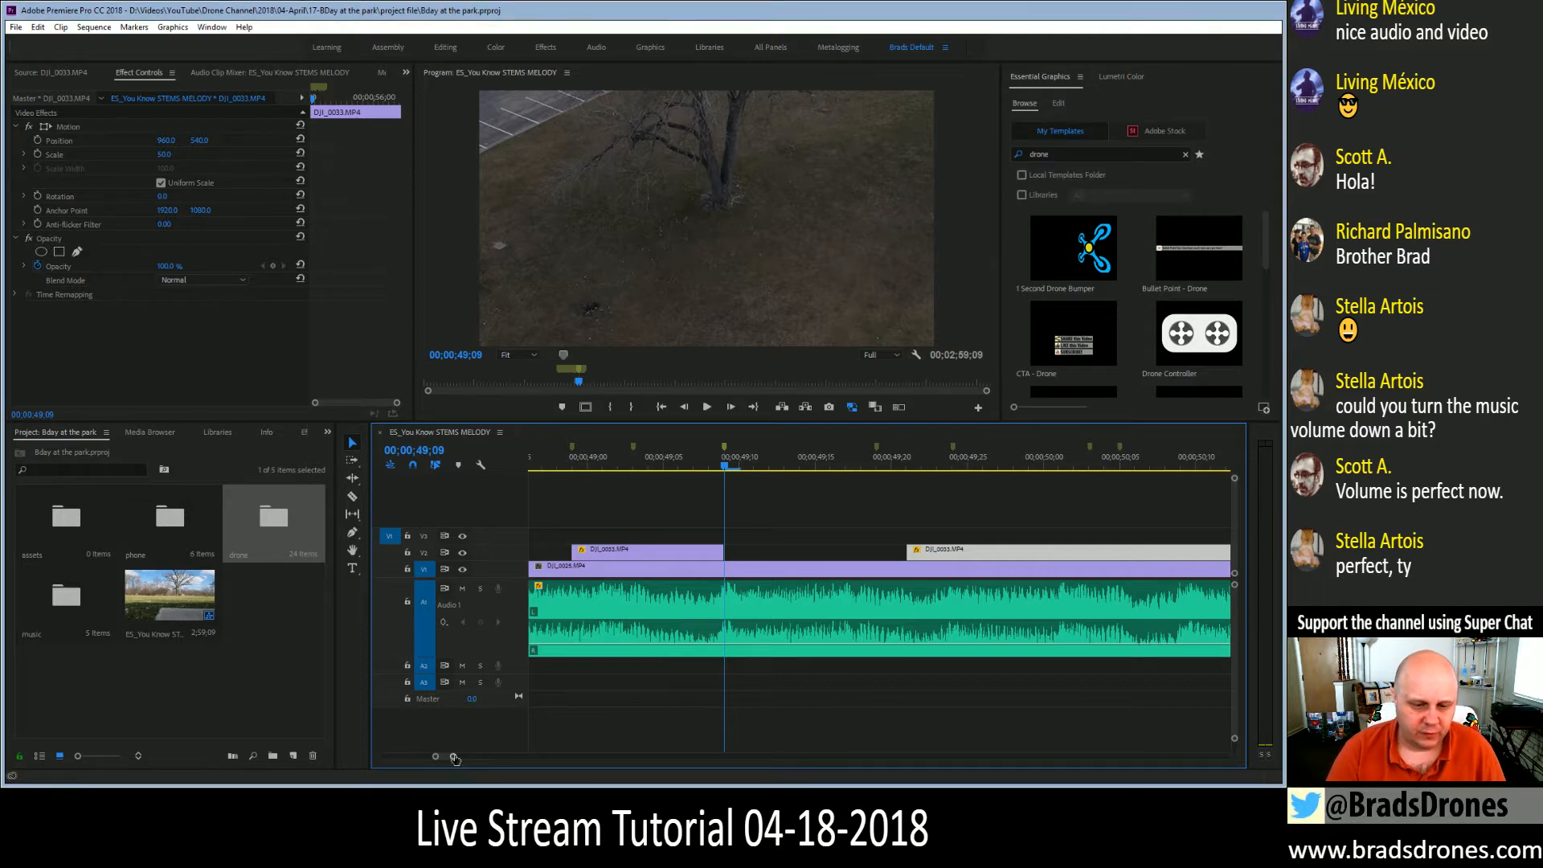
Play back the retimed clips twice, up to 00;00;50;15, to check the cuts against the music
{"action": "left_click_drag", "start_coordinate": [455, 758], "coordinate": [485, 761]}
{"action": "left_click", "coordinate": [835, 468]}
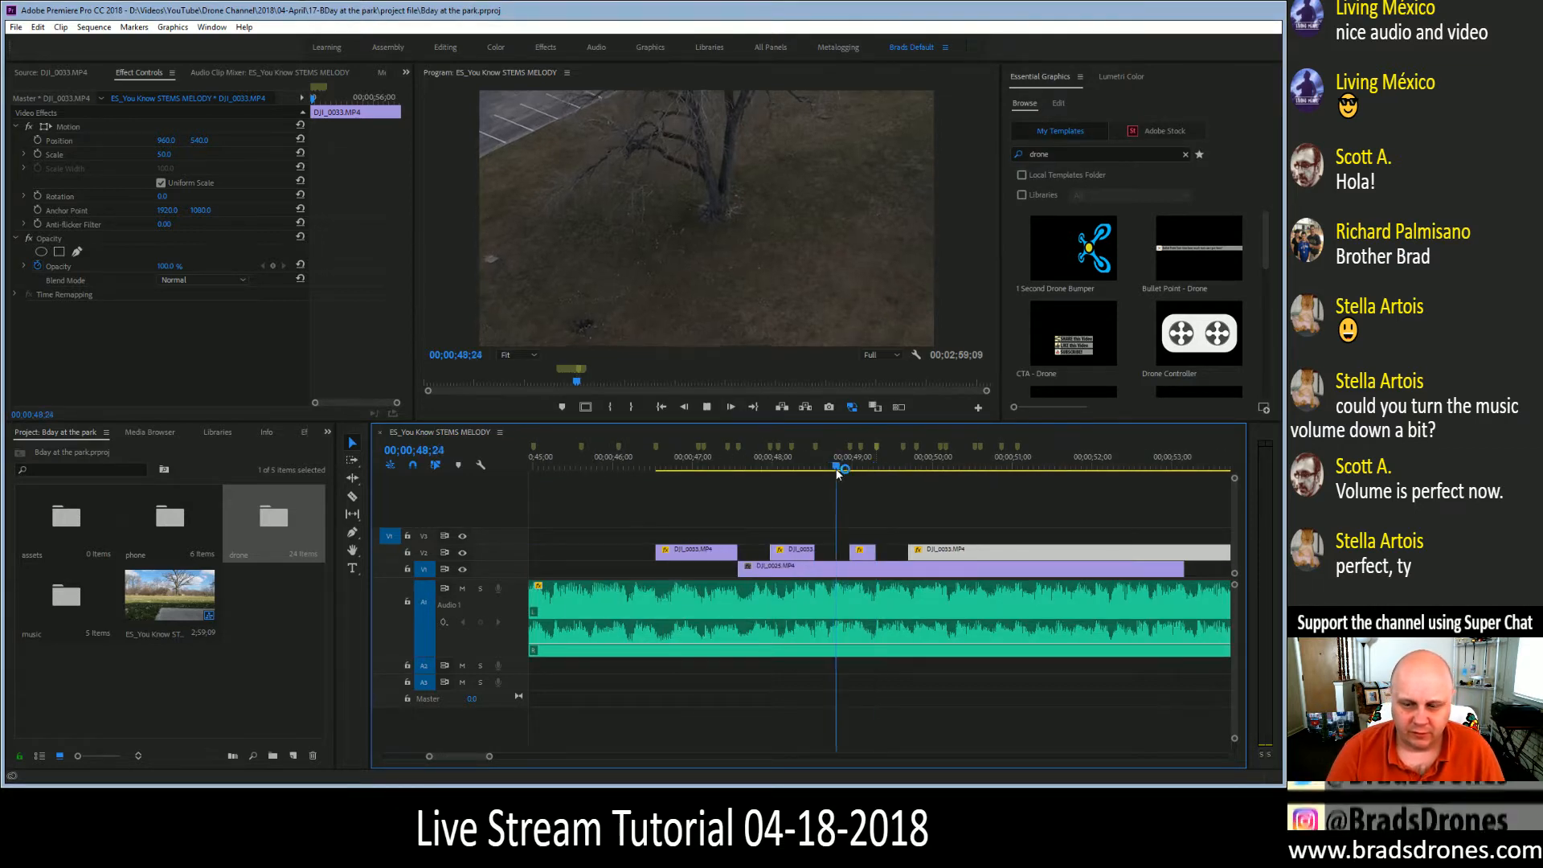
{"action": "key", "text": "space"}
{"action": "key", "text": "space"}
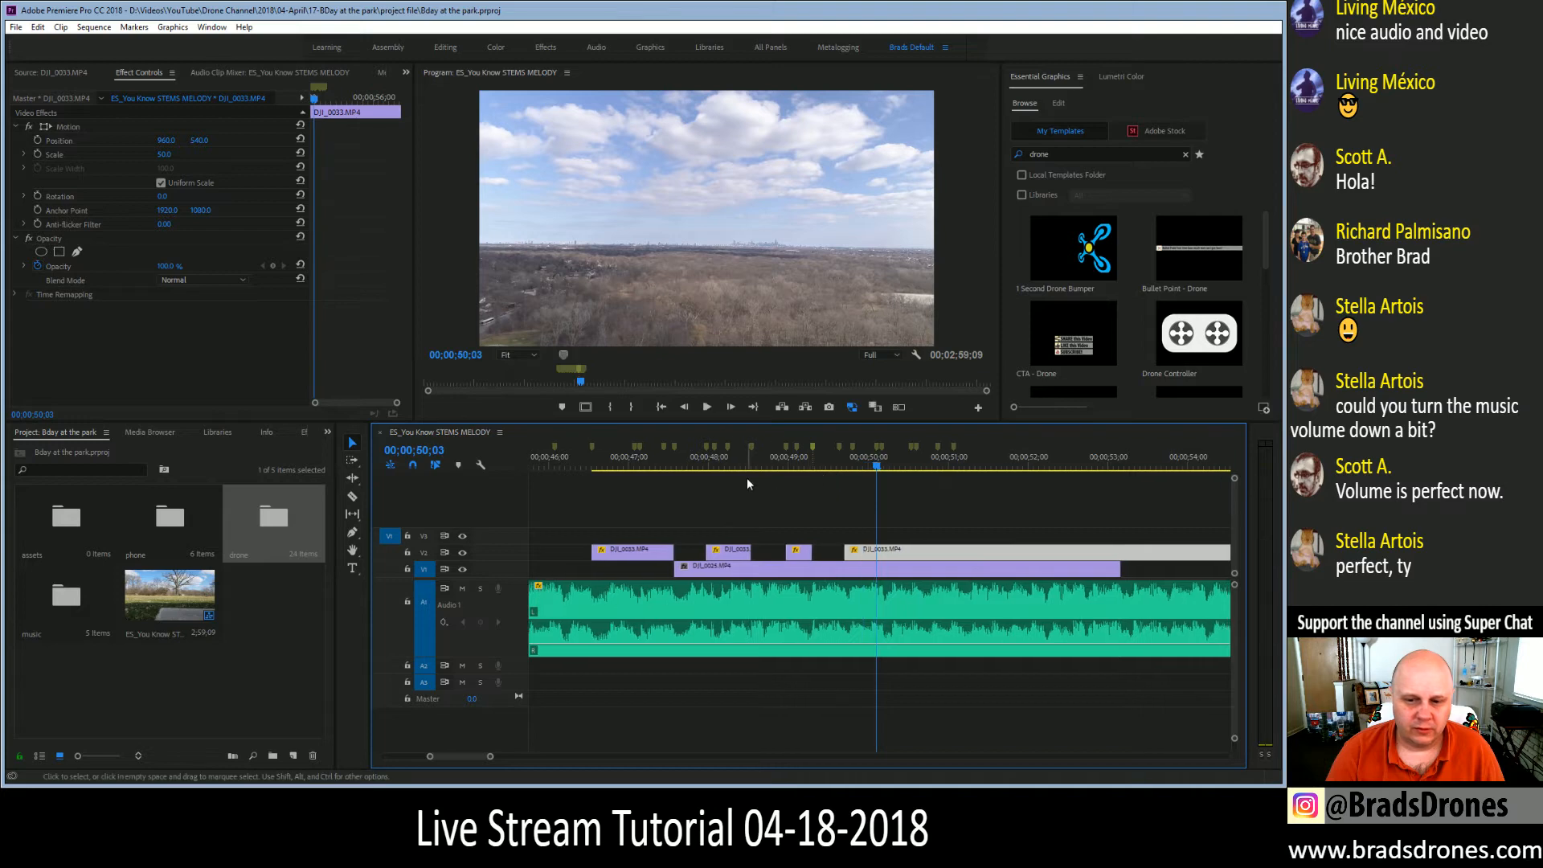
{"action": "left_click", "coordinate": [710, 469]}
{"action": "key", "text": "space"}
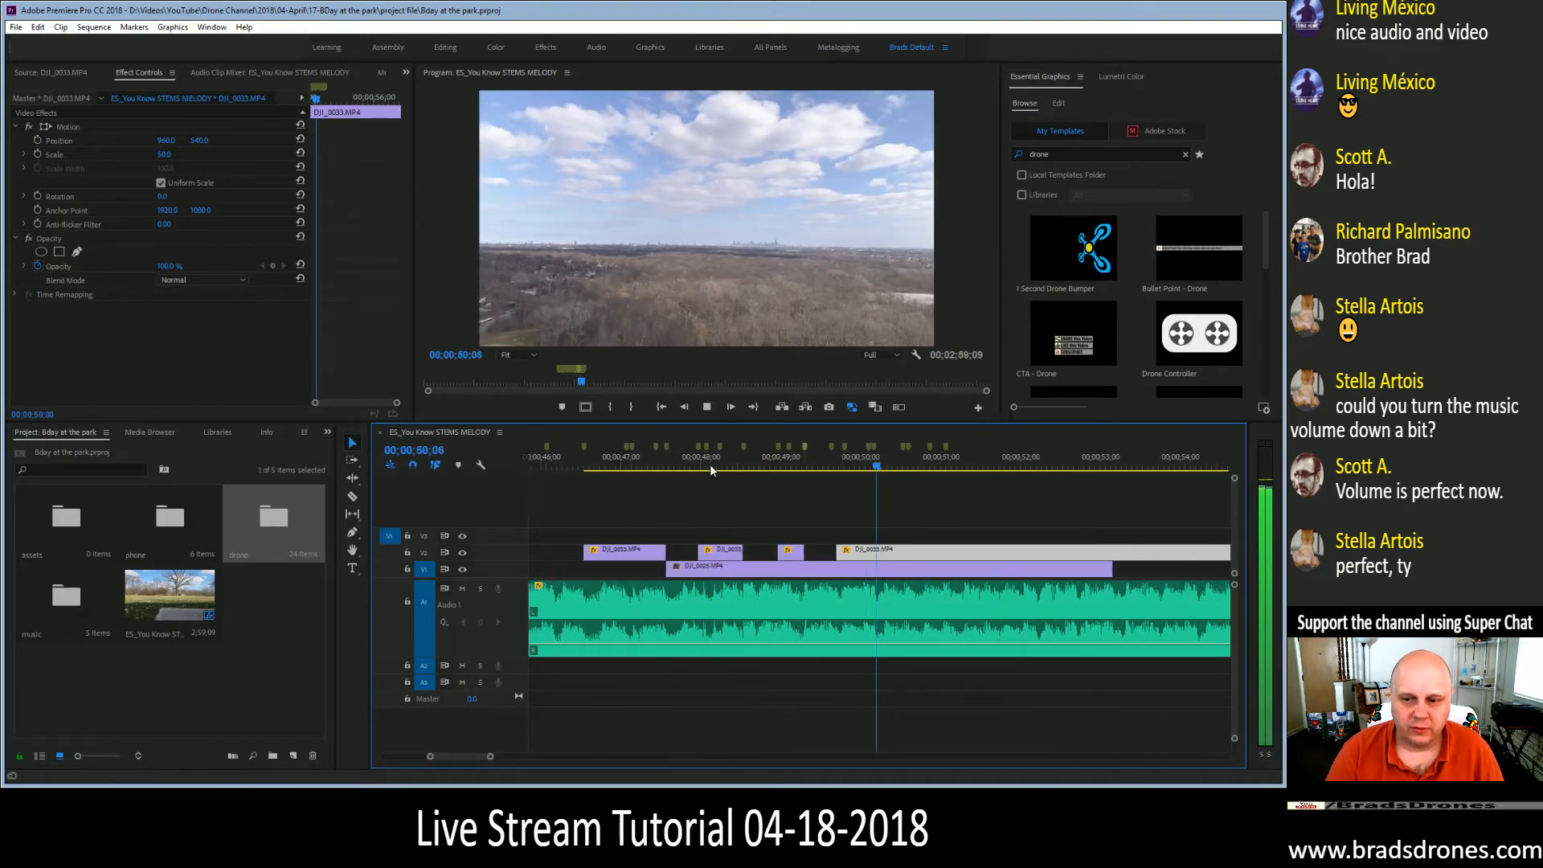
{"action": "key", "text": "space"}
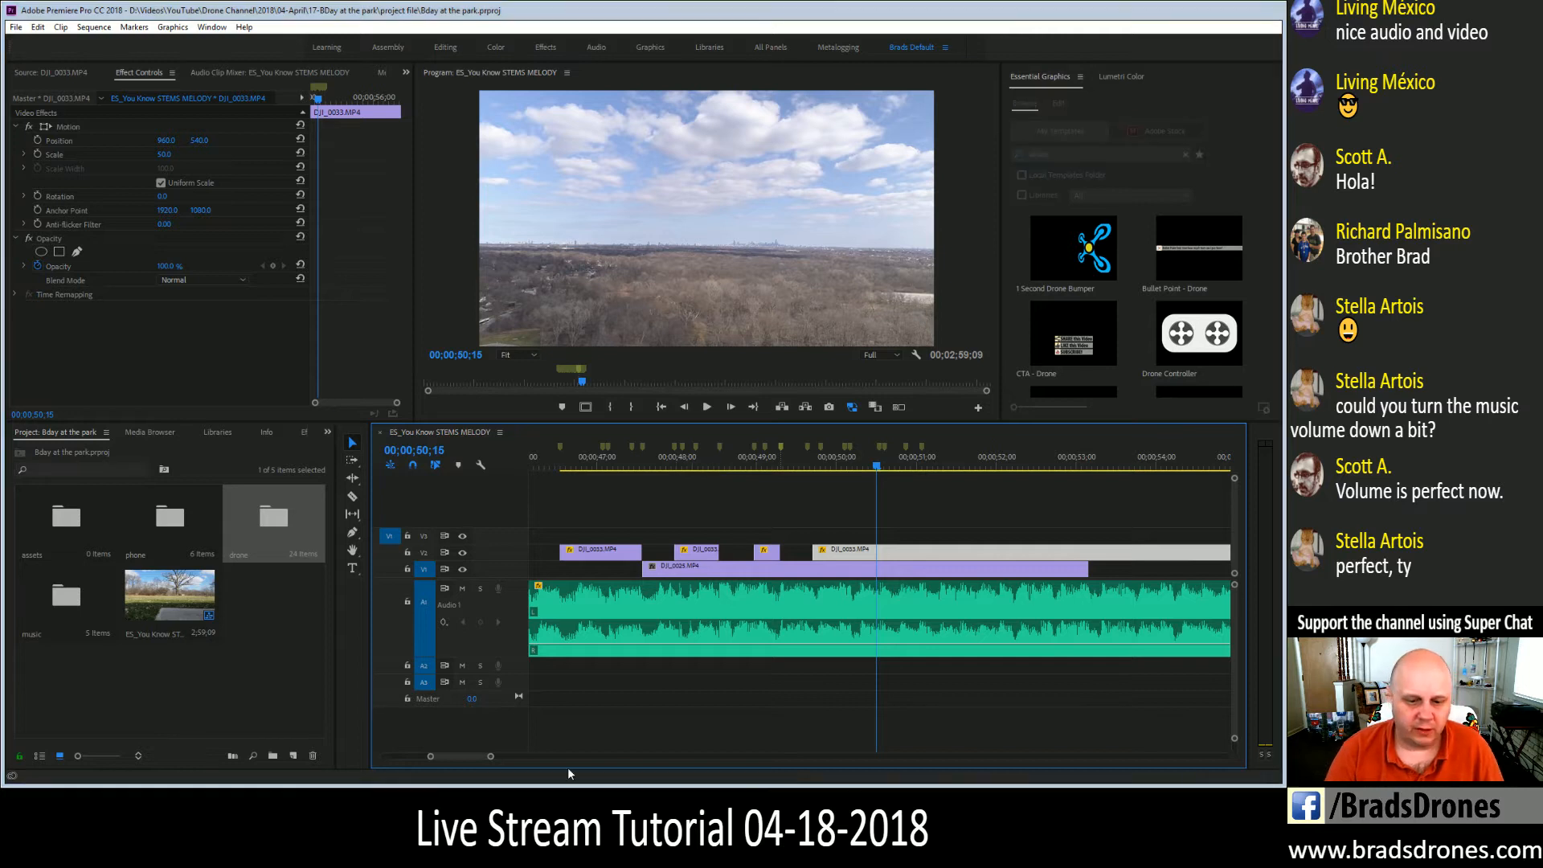